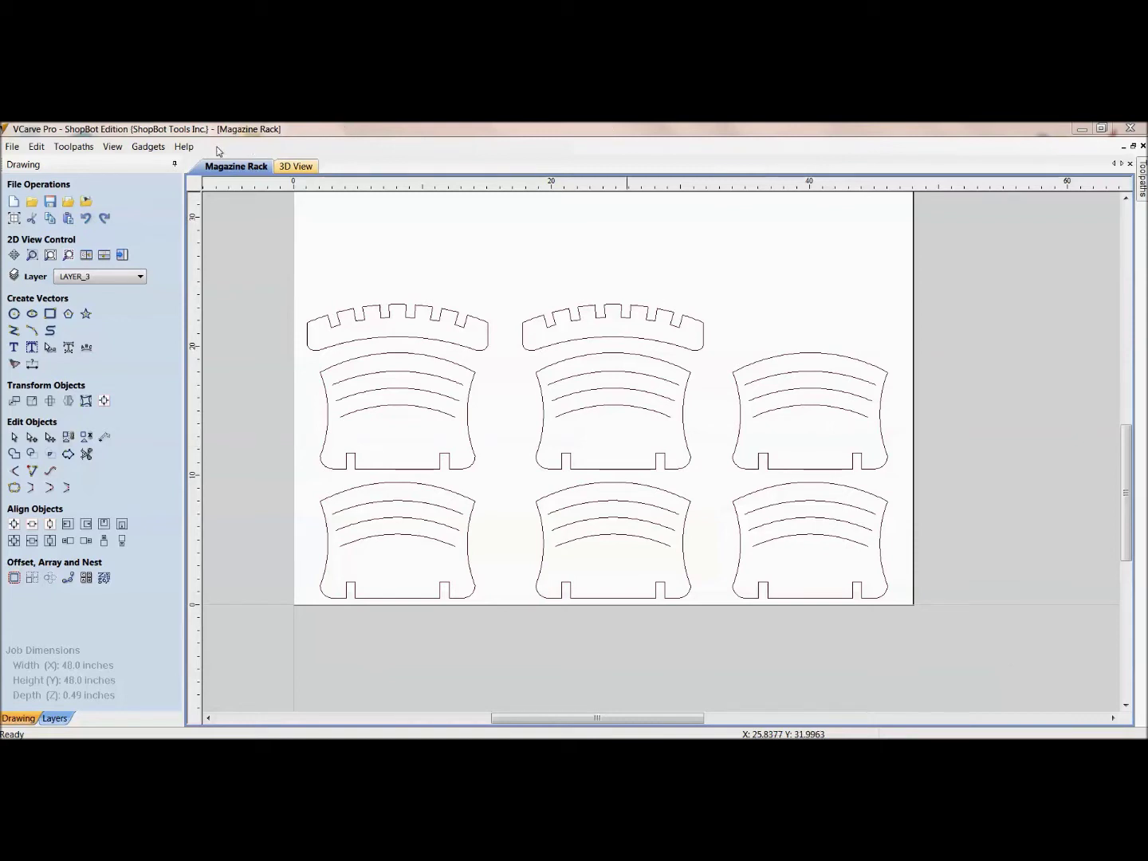
Step: Open the VCarve Pro help manual at its Frequently Asked Questions section
click(183, 148)
click(191, 163)
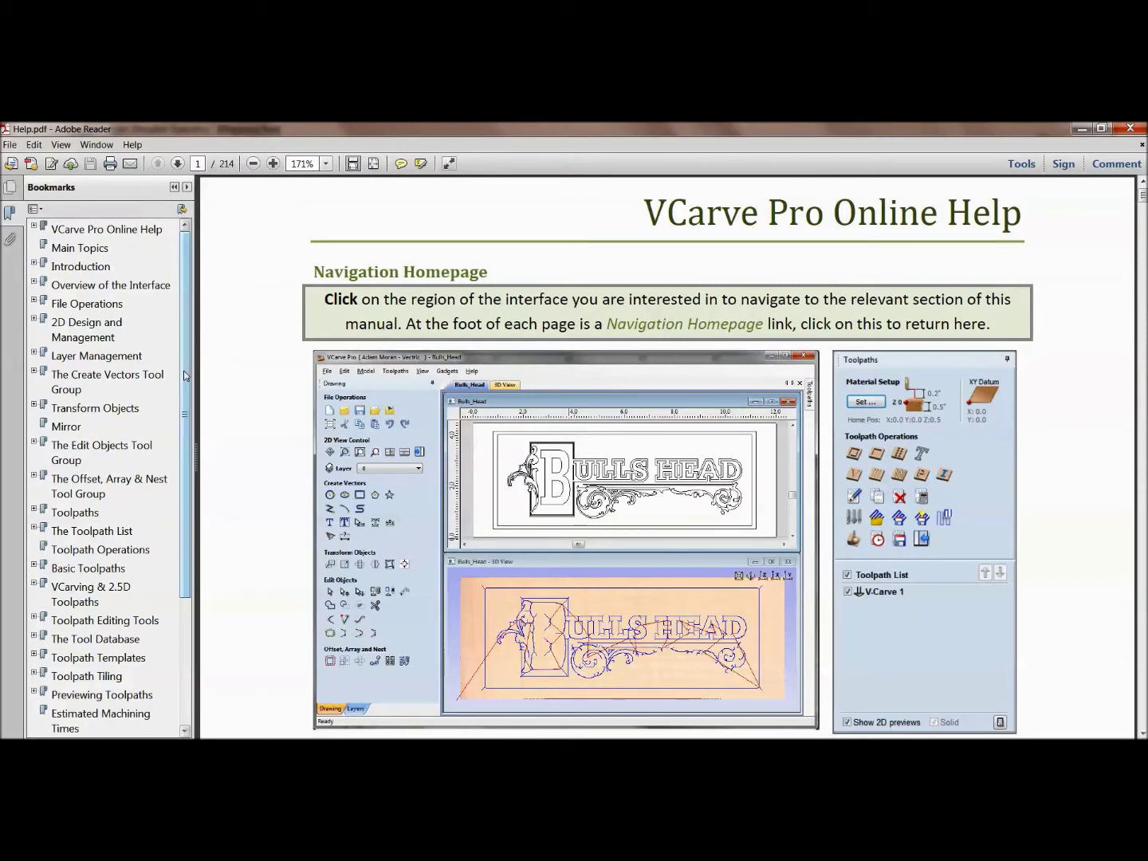
drag(185, 384, 183, 512)
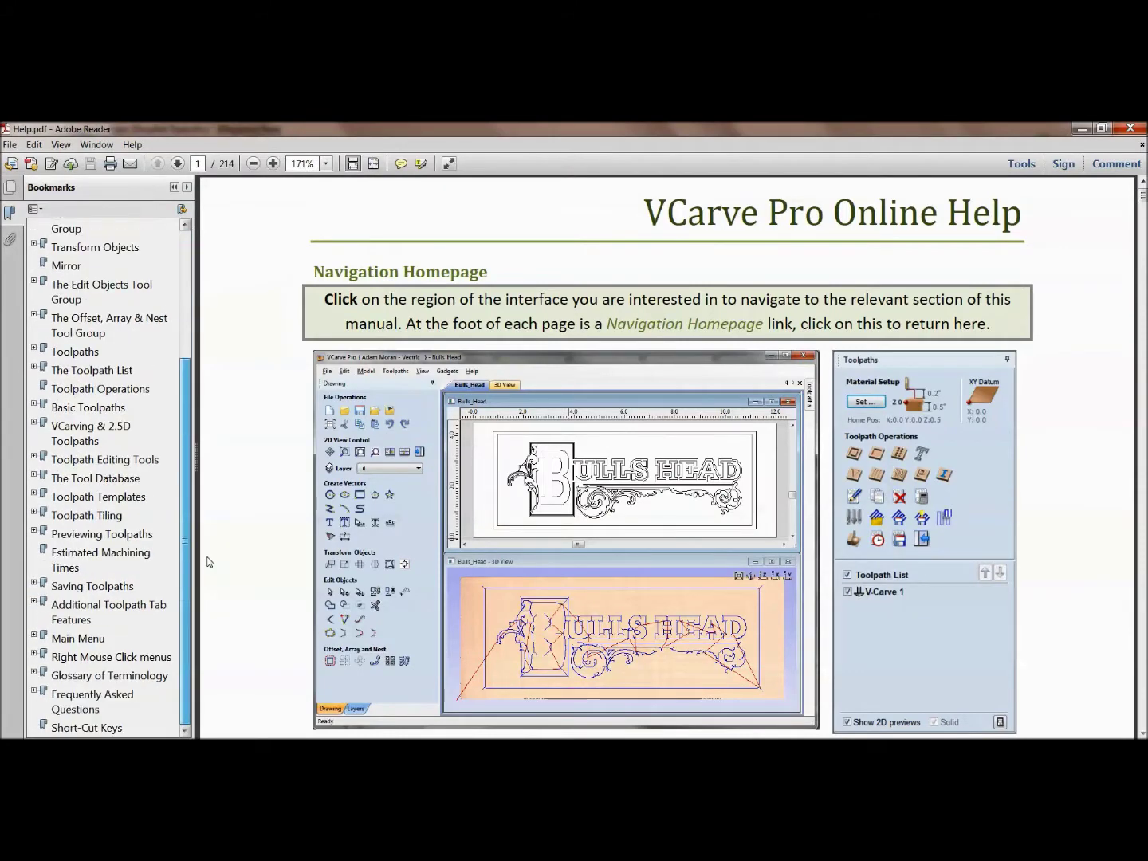
click(91, 696)
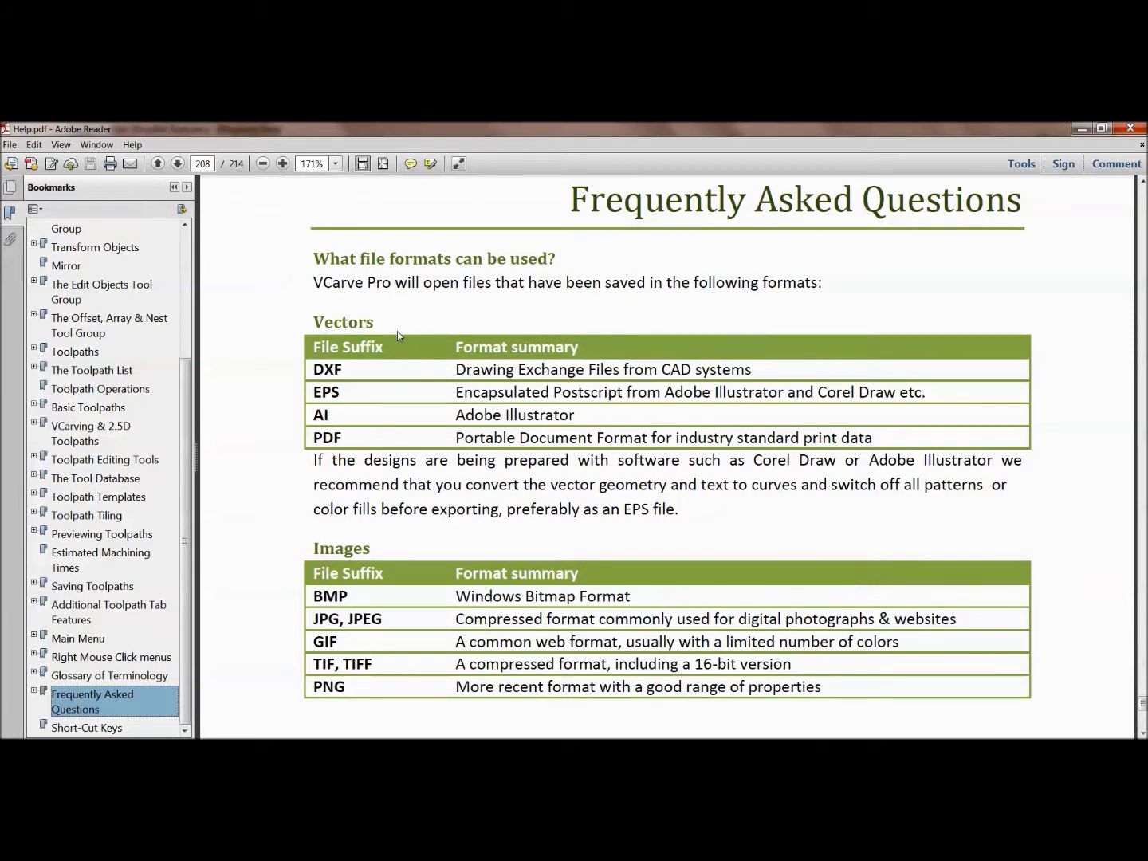
Step: Review the supported file formats listed under Vectors, Images and 3D Models
drag(316, 321, 376, 335)
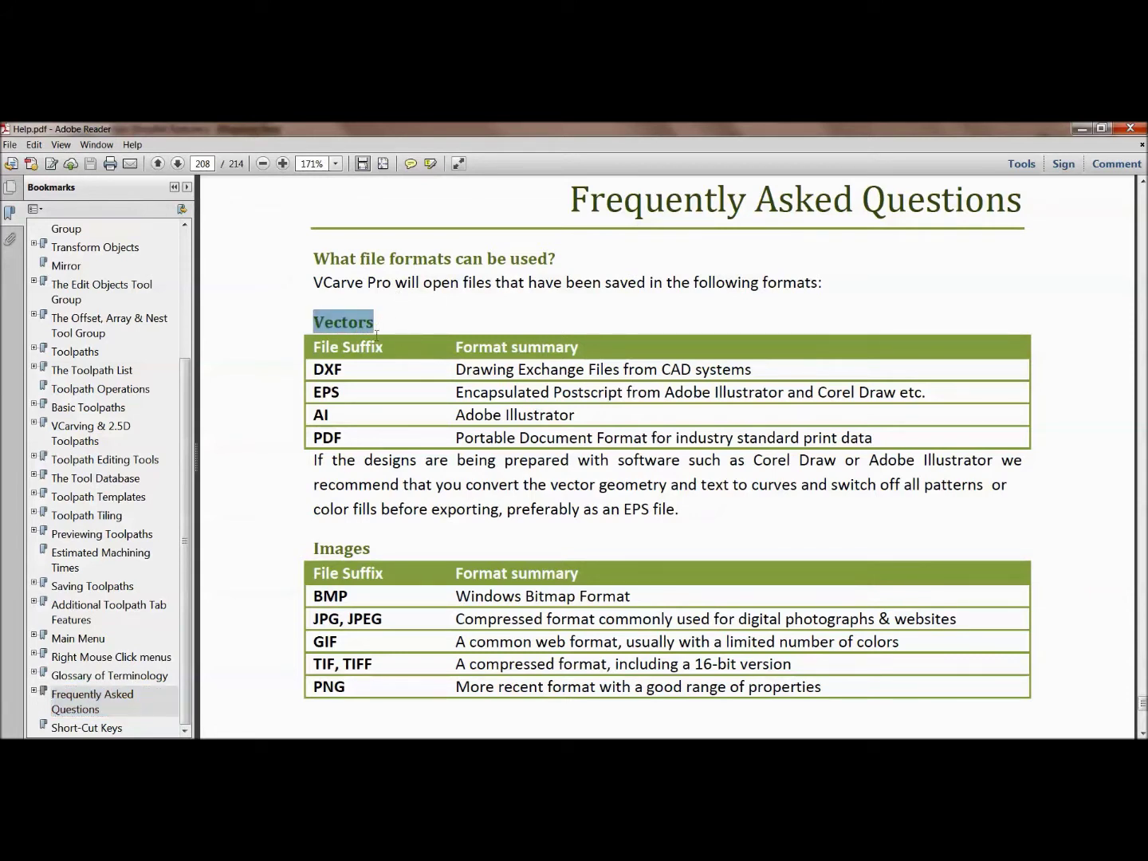
drag(303, 551, 363, 549)
scroll(362, 550, down, 3)
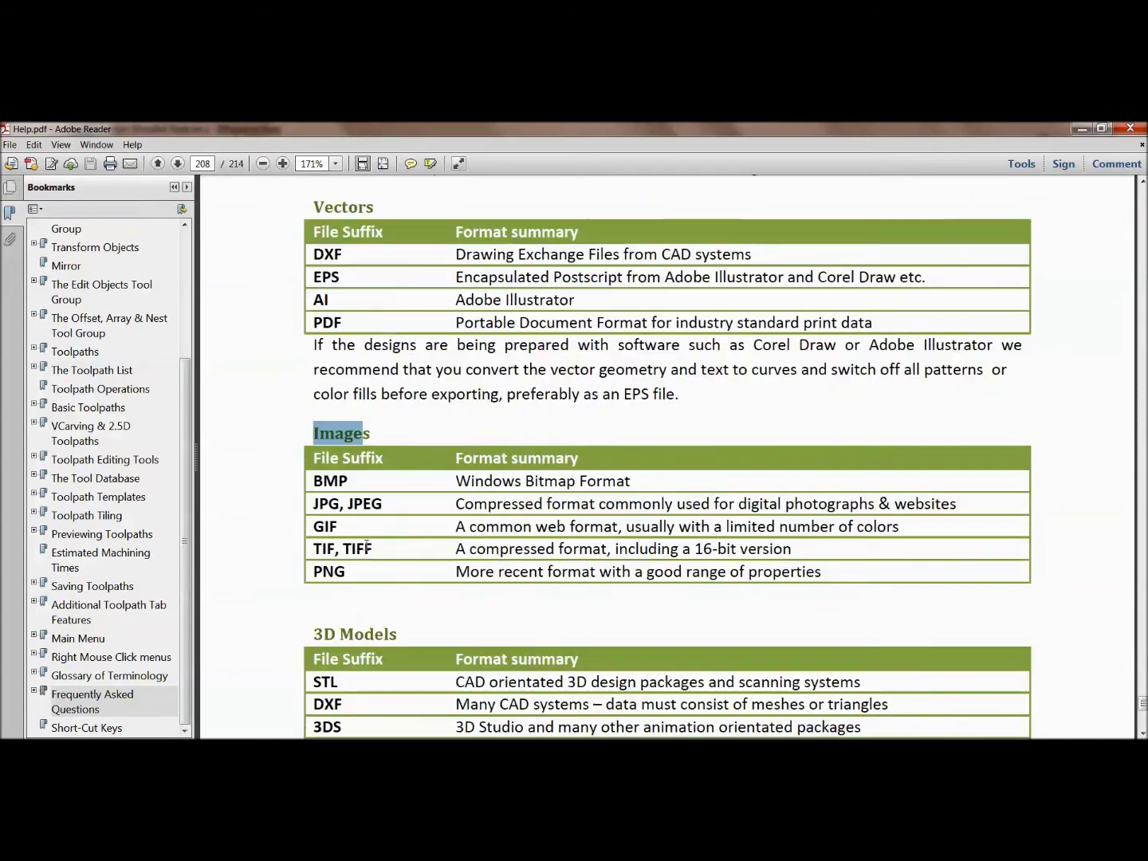
drag(317, 636, 381, 638)
scroll(381, 570, up, 4)
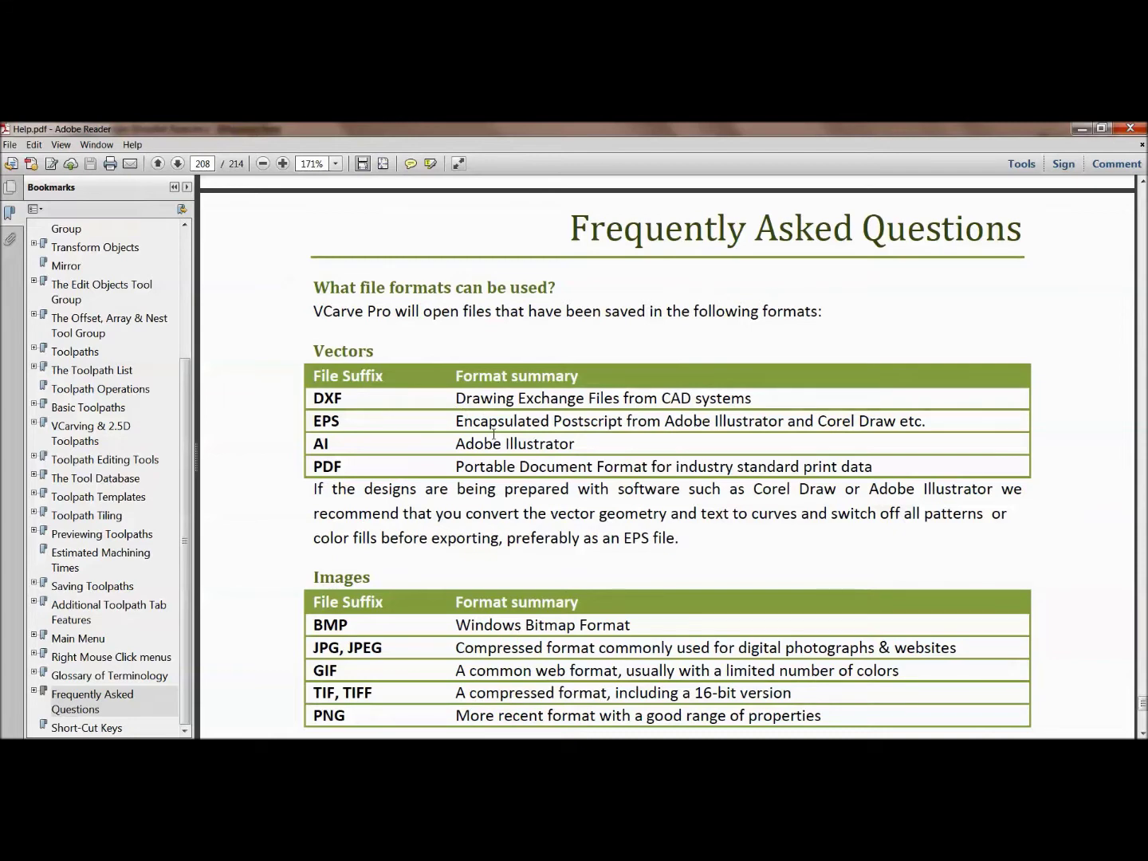
scroll(494, 437, down, 3)
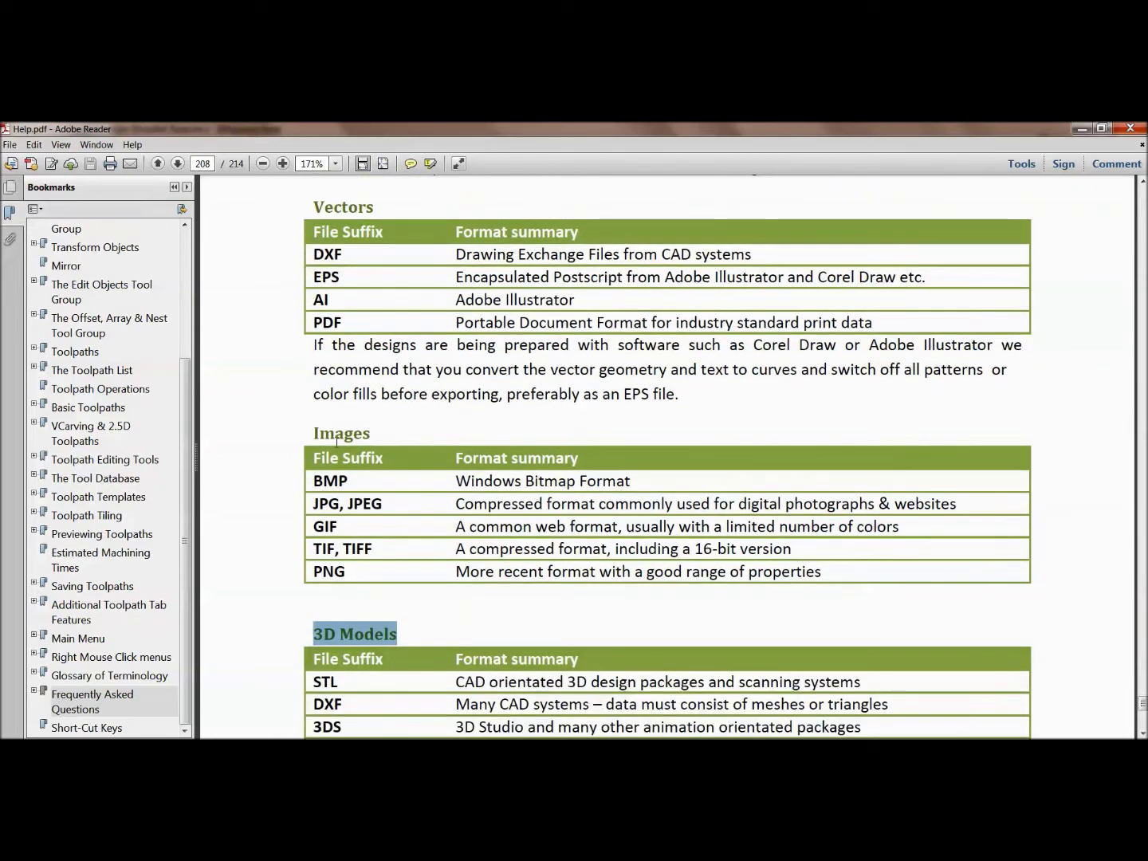
drag(392, 435, 354, 441)
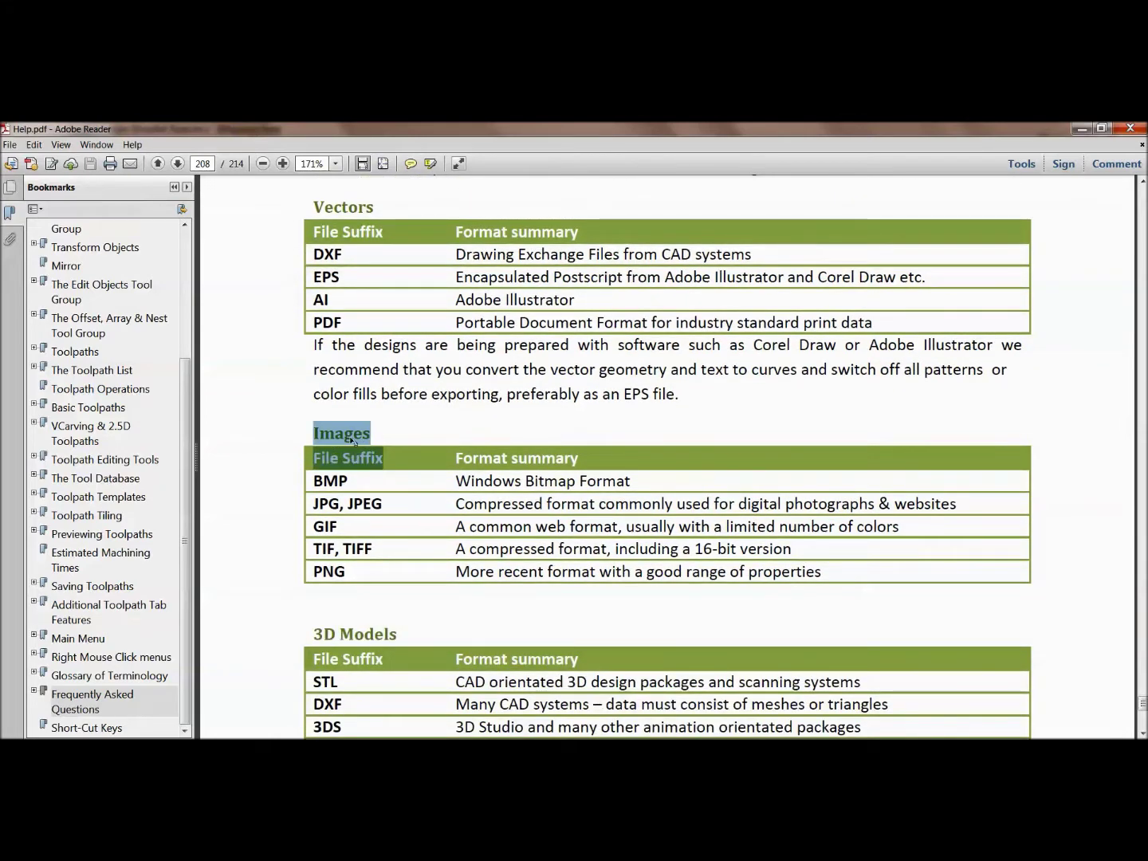
click(352, 517)
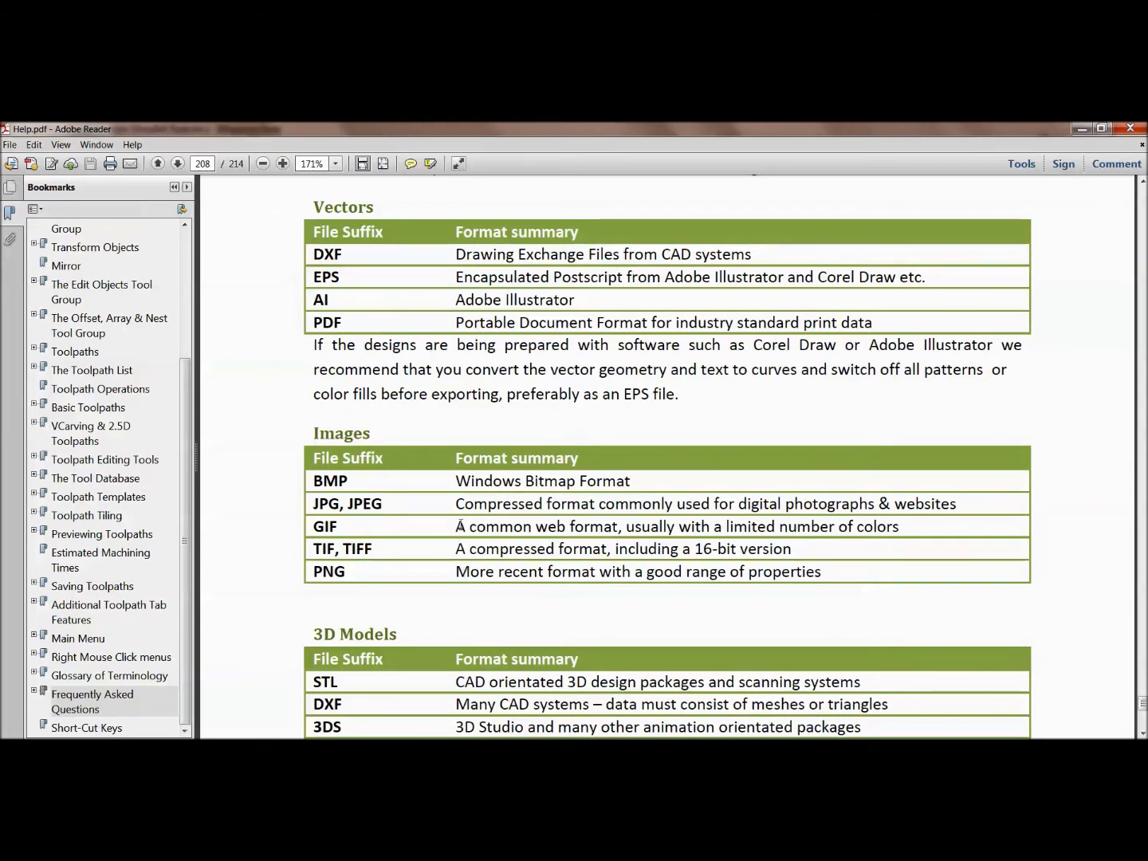
scroll(461, 526, down, 5)
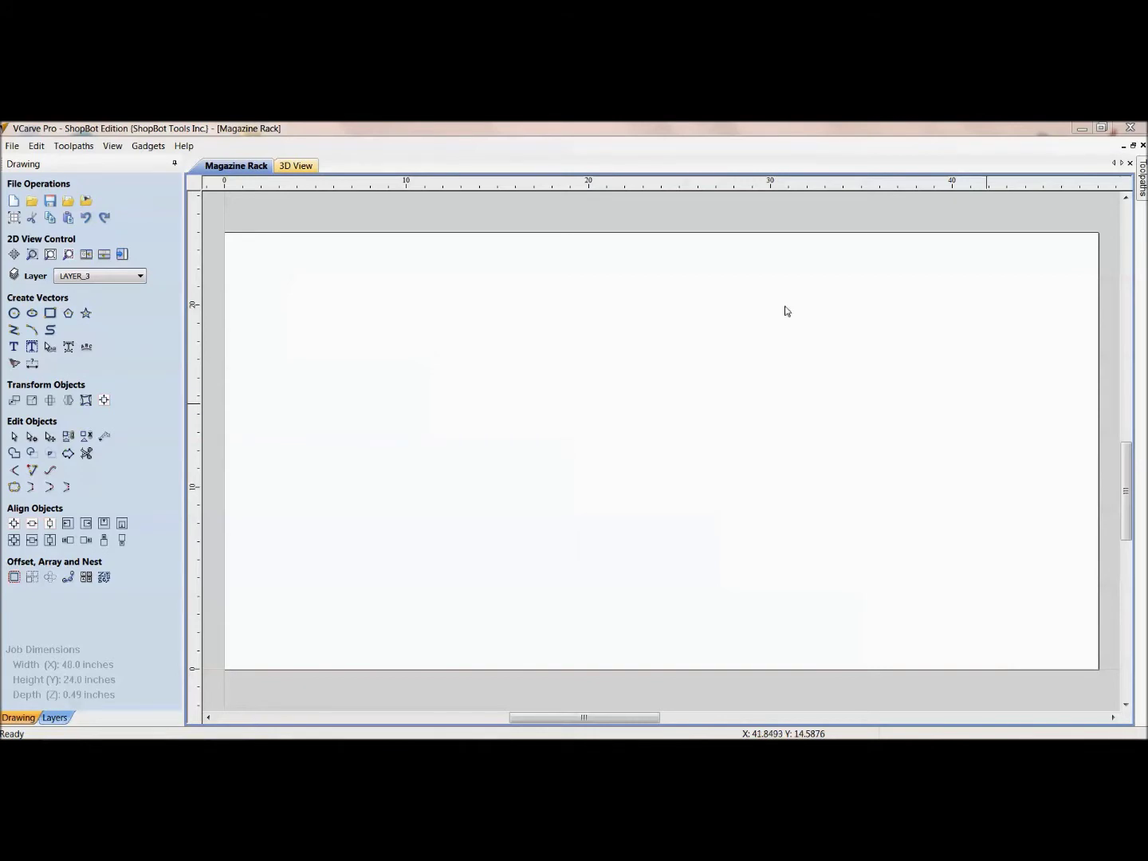
Step: Back in VCarve Pro, review and accept the job setup, and import the vectors from Magazine Rack.dxf
click(13, 217)
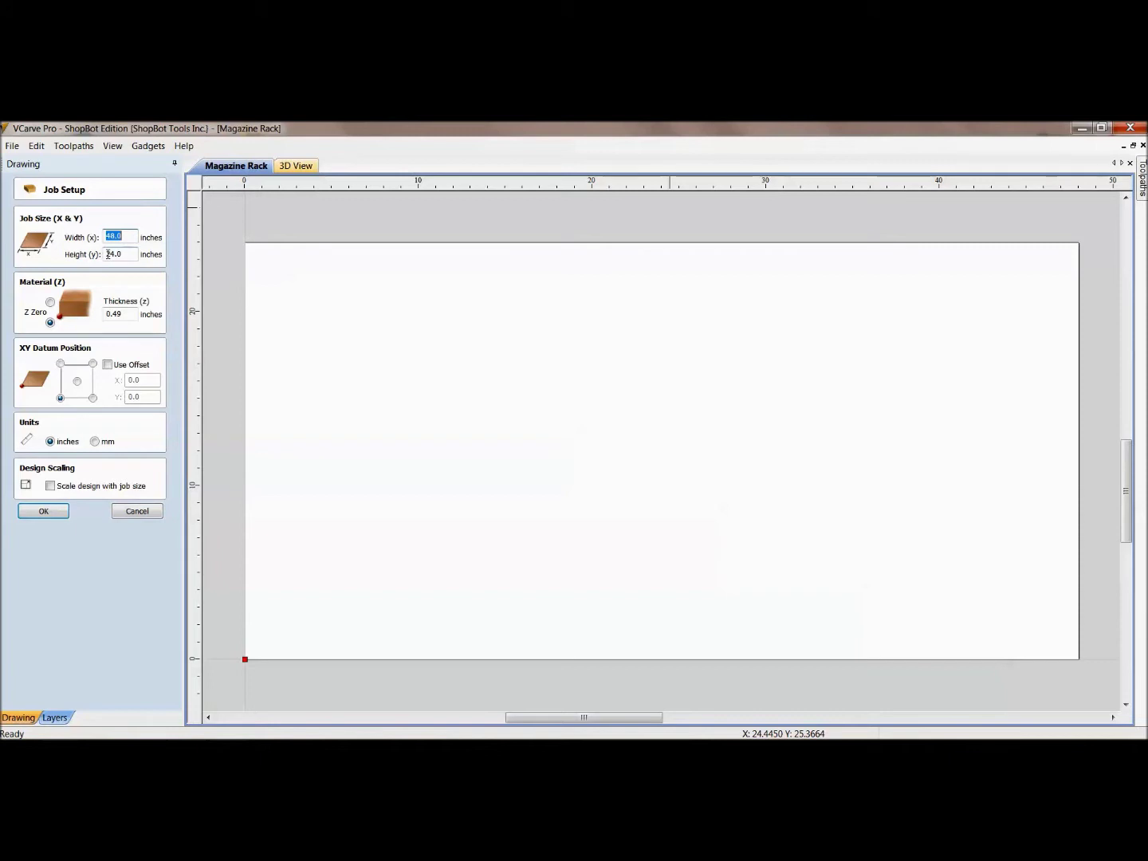
click(47, 516)
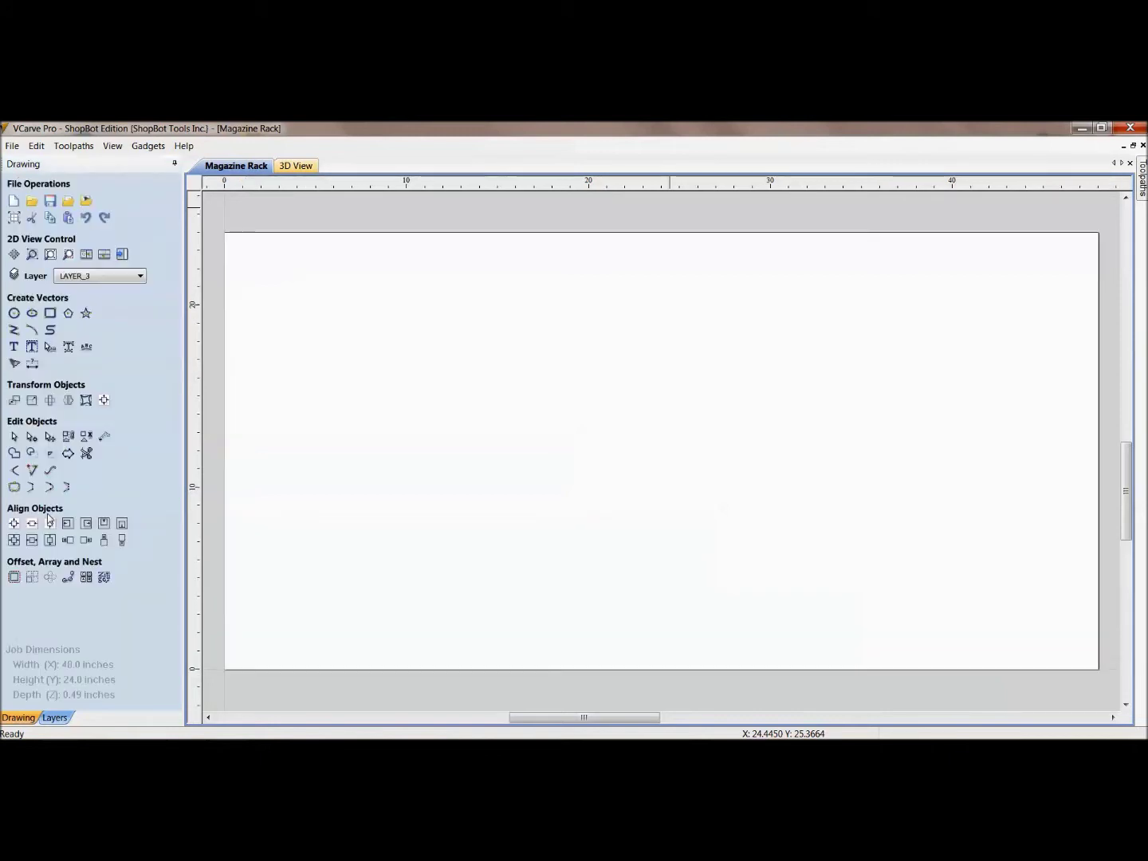
click(11, 148)
click(11, 147)
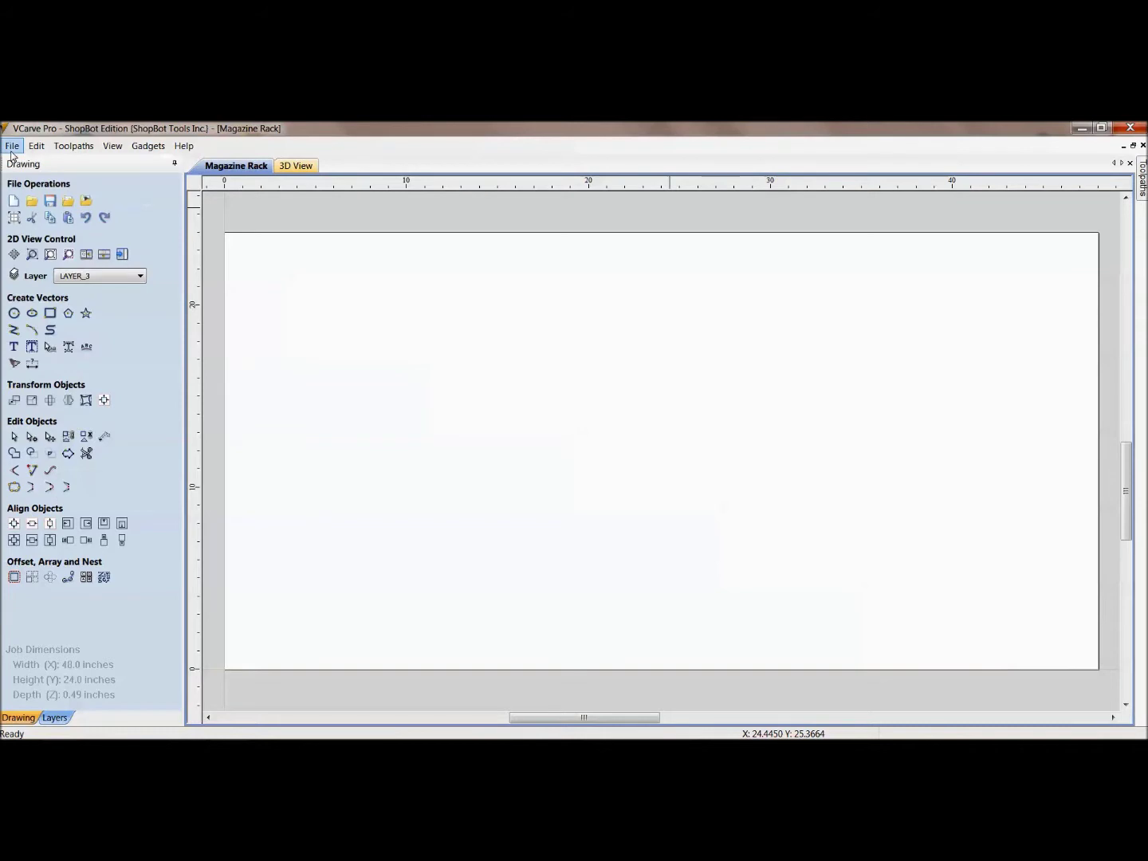
click(66, 203)
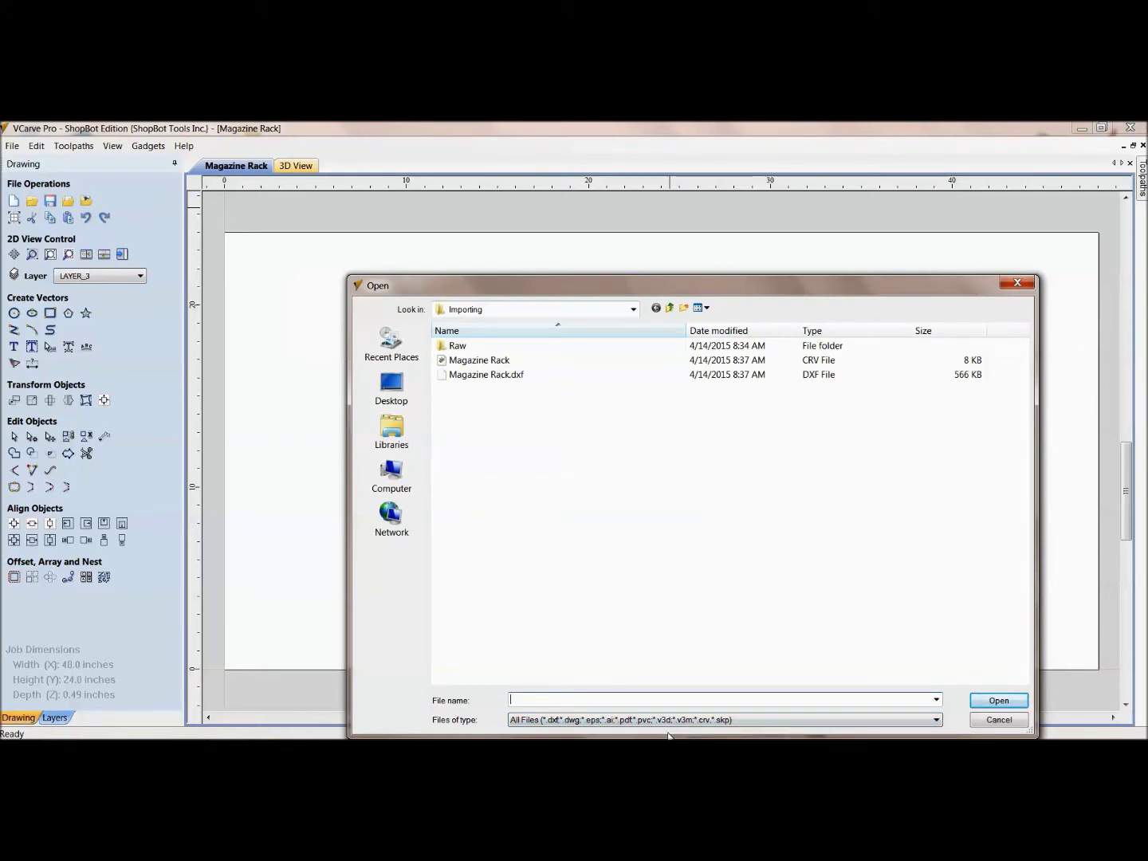
click(469, 380)
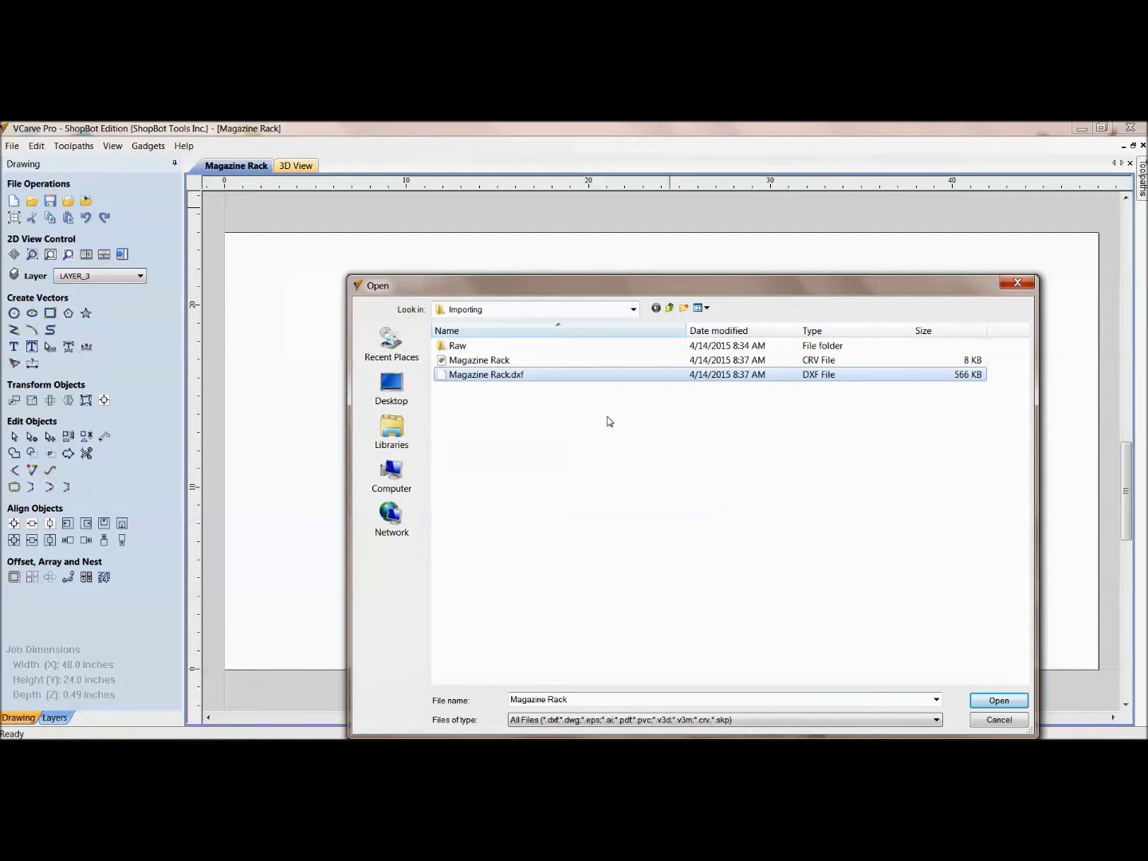
click(993, 703)
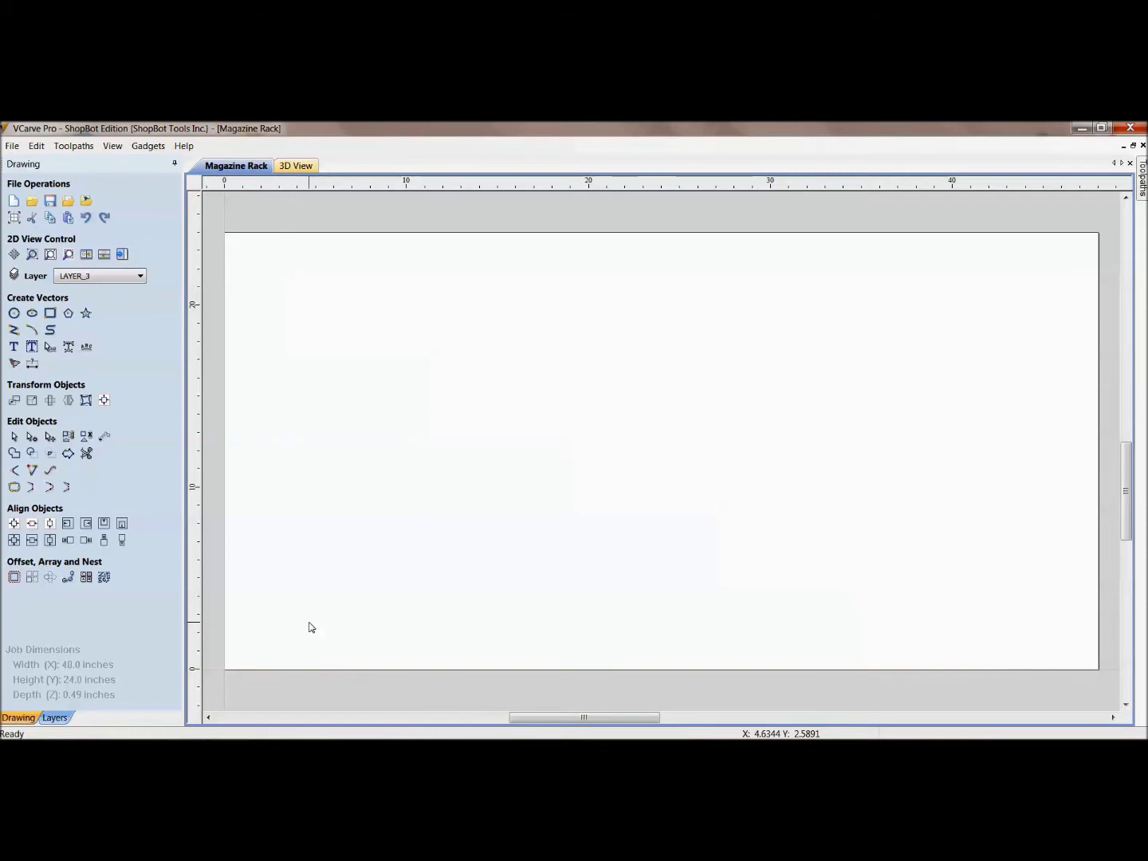
Step: Examine where the imported magazine rack vectors lie in relation to the material area
scroll(477, 507, down, 5)
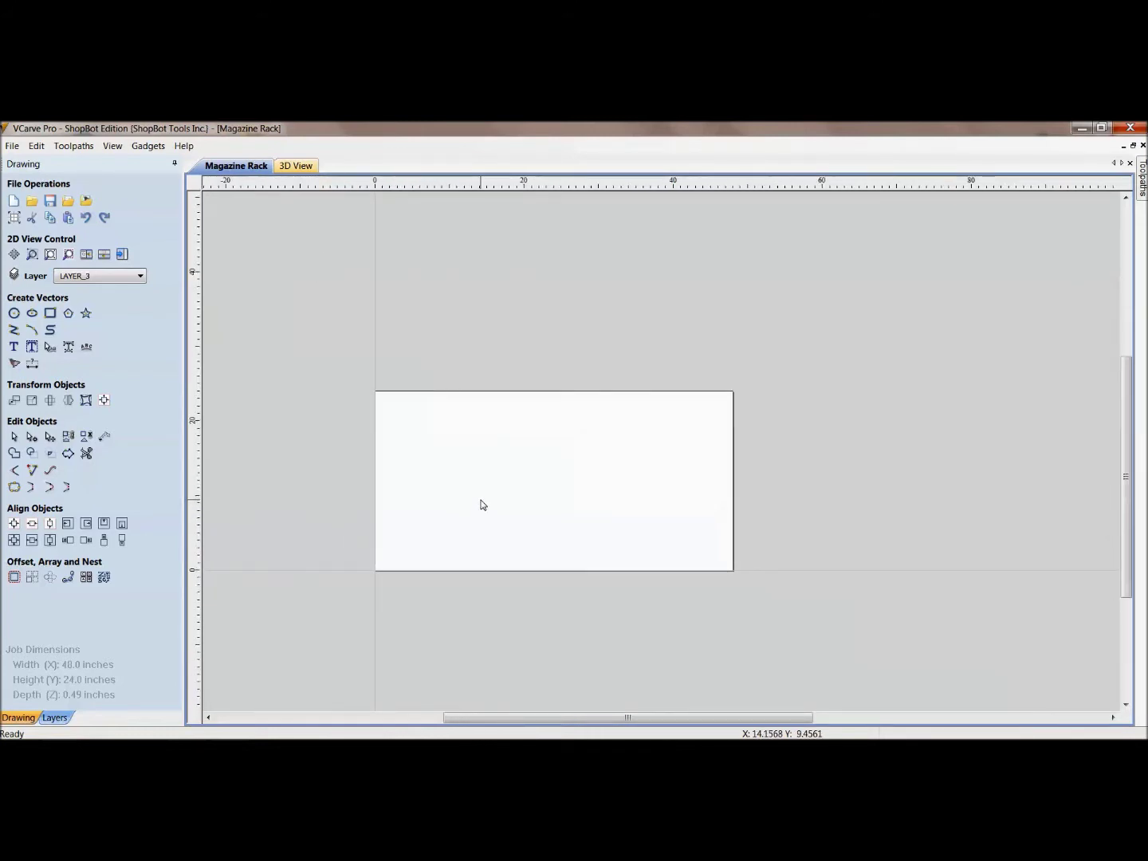
scroll(478, 506, down, 5)
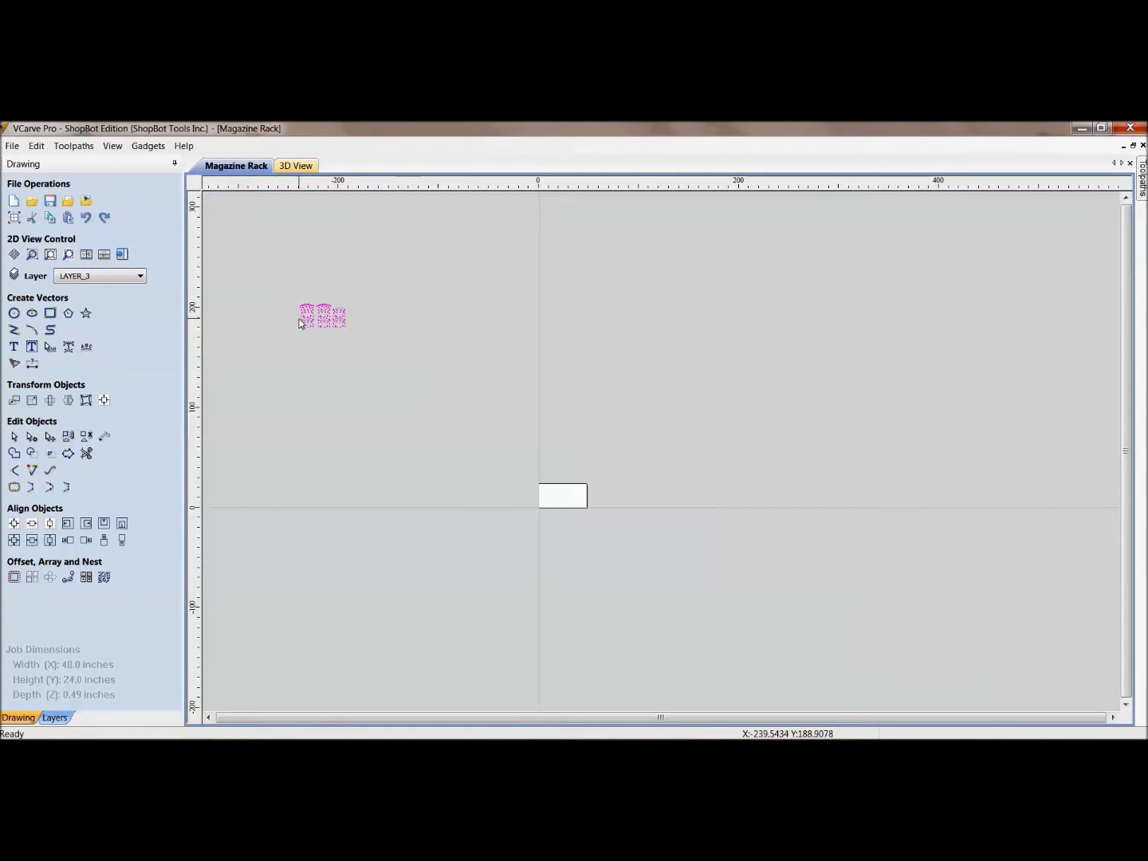
scroll(302, 320, up, 2)
scroll(302, 320, up, 2)
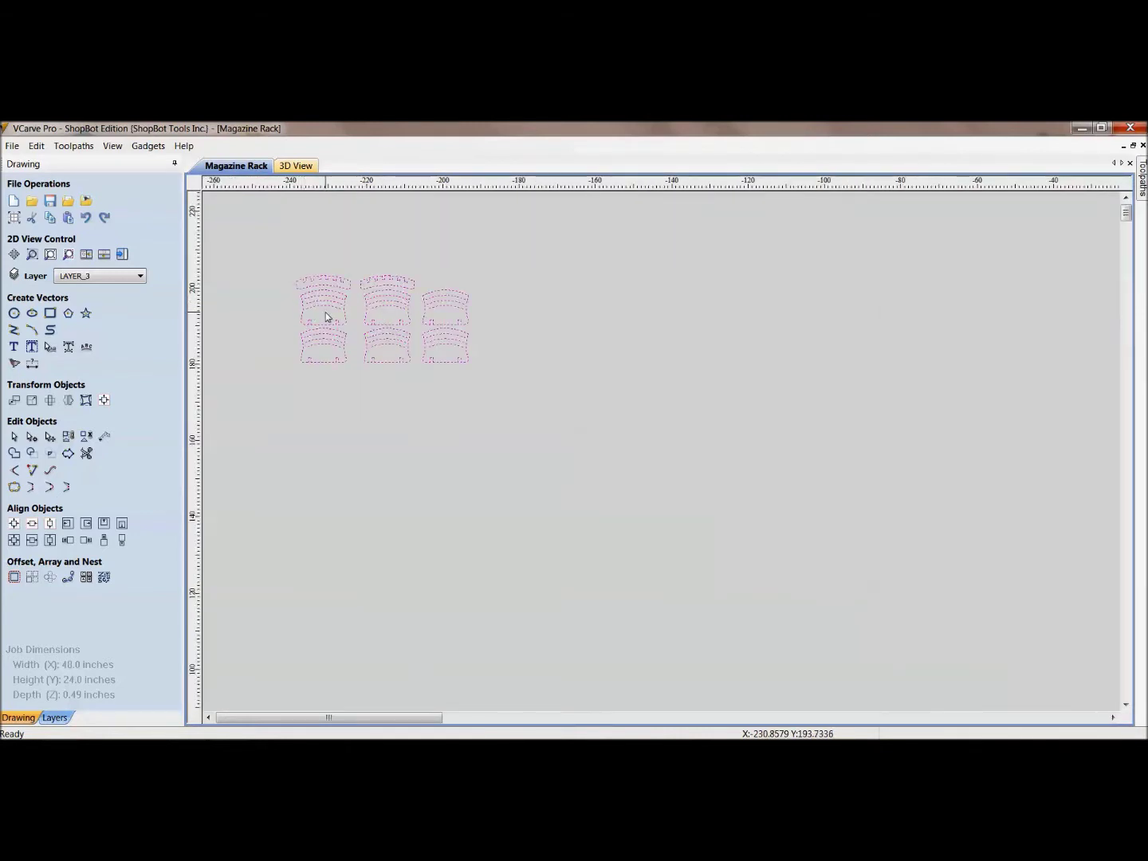
scroll(325, 312, up, 3)
scroll(326, 312, down, 3)
middle_drag(550, 454, 494, 355)
scroll(709, 614, down, 1)
middle_drag(710, 615, 606, 524)
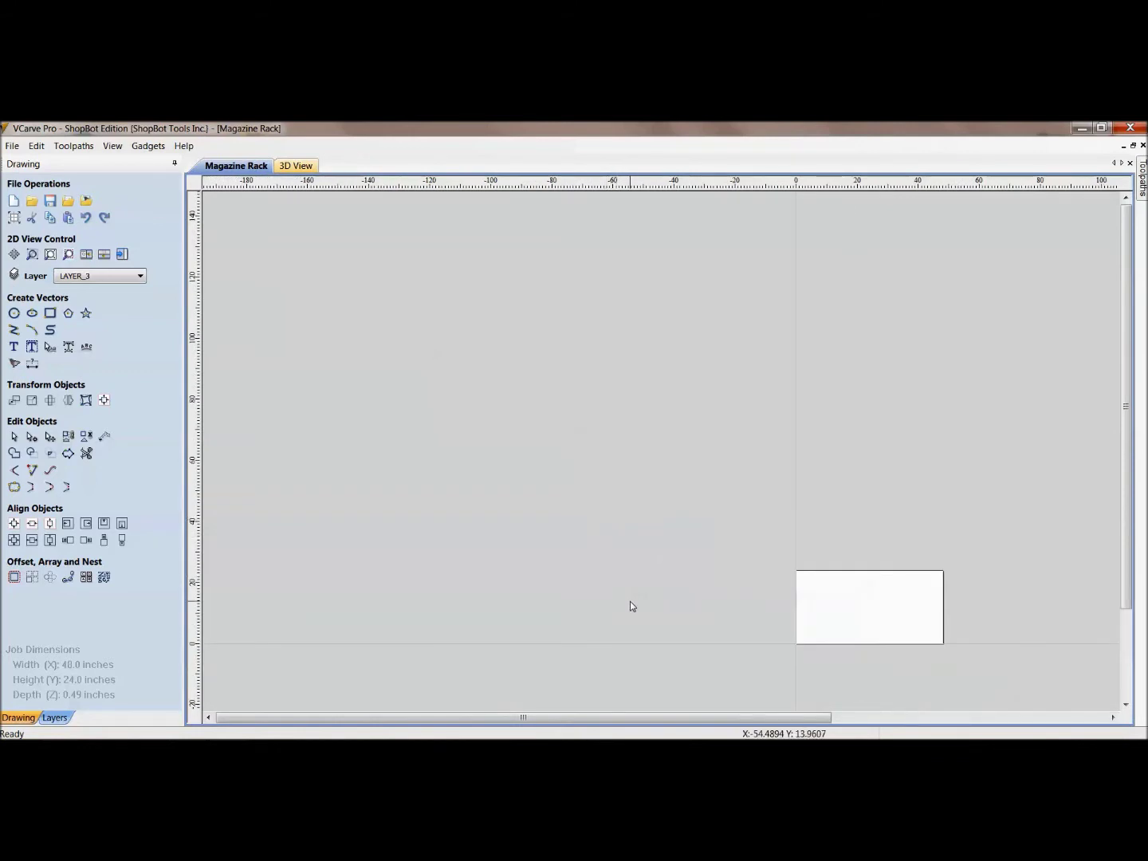
scroll(931, 630, up, 4)
middle_drag(850, 609, 808, 499)
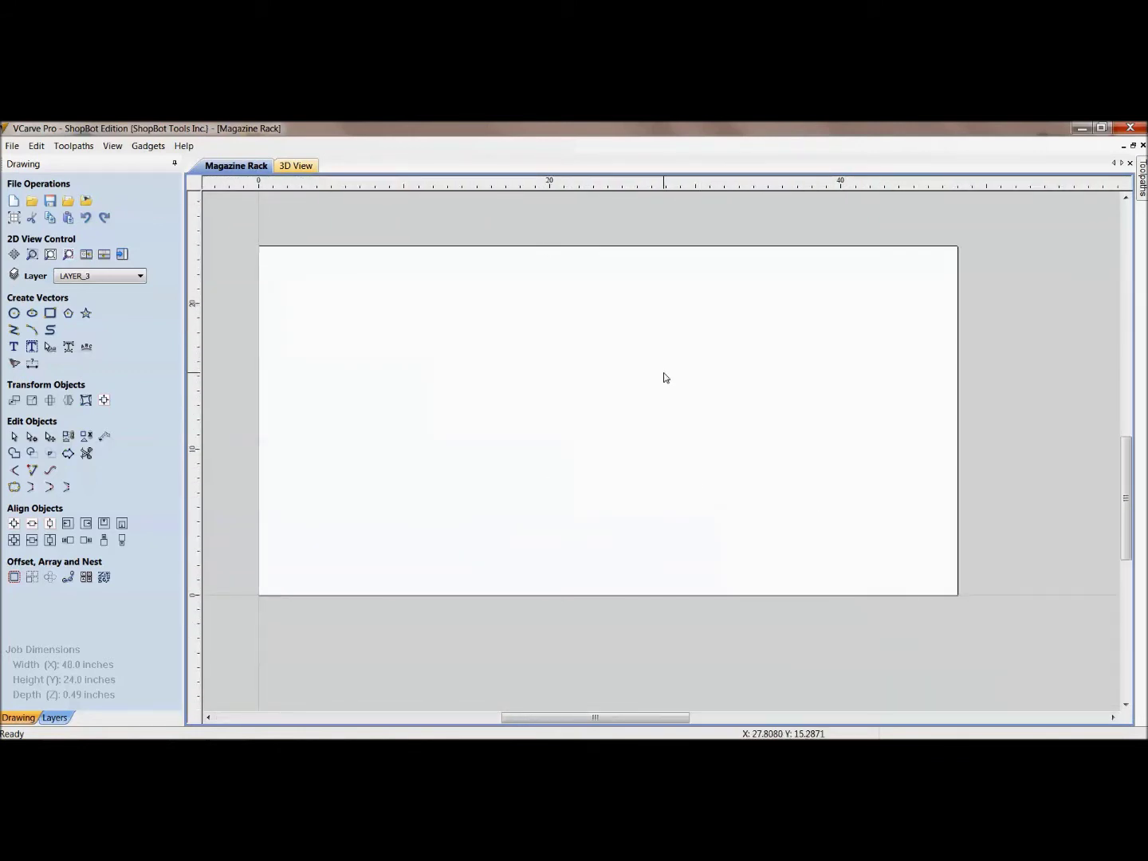
Step: Select all vectors and centre them in the material both horizontally and vertically
right_click(587, 355)
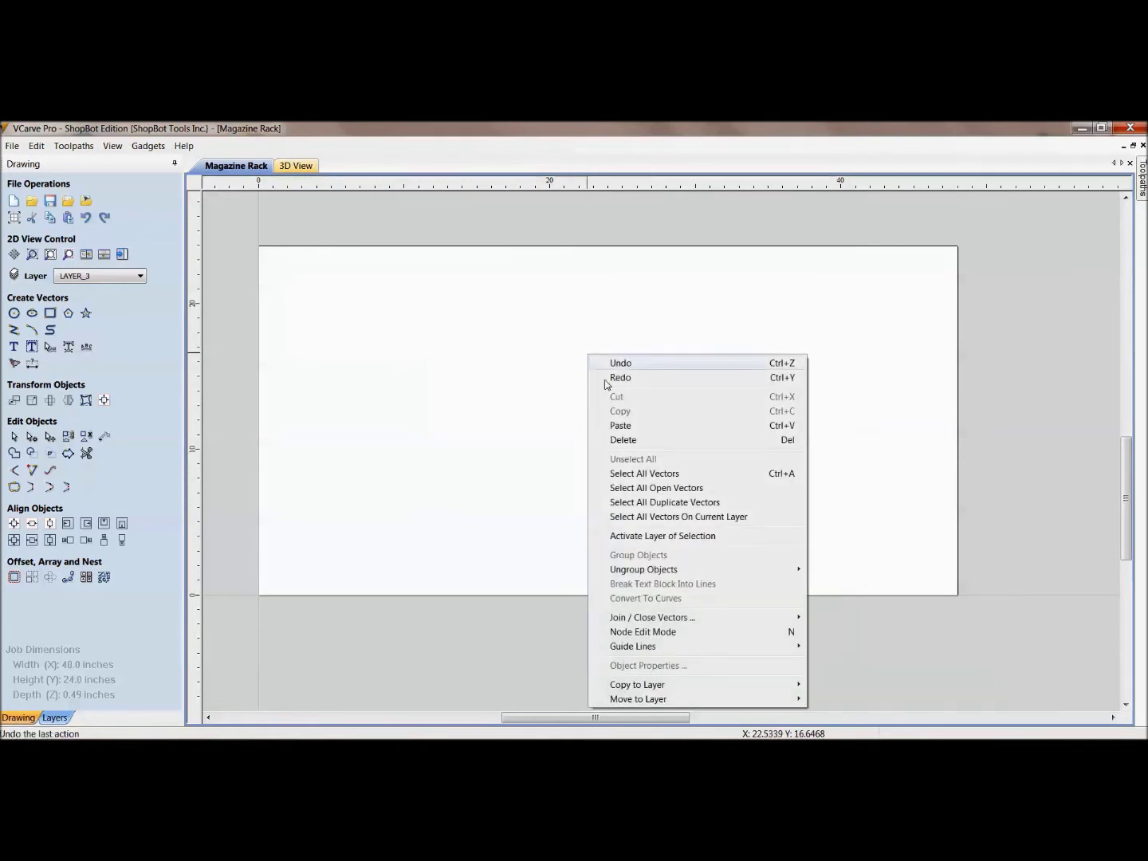
click(635, 475)
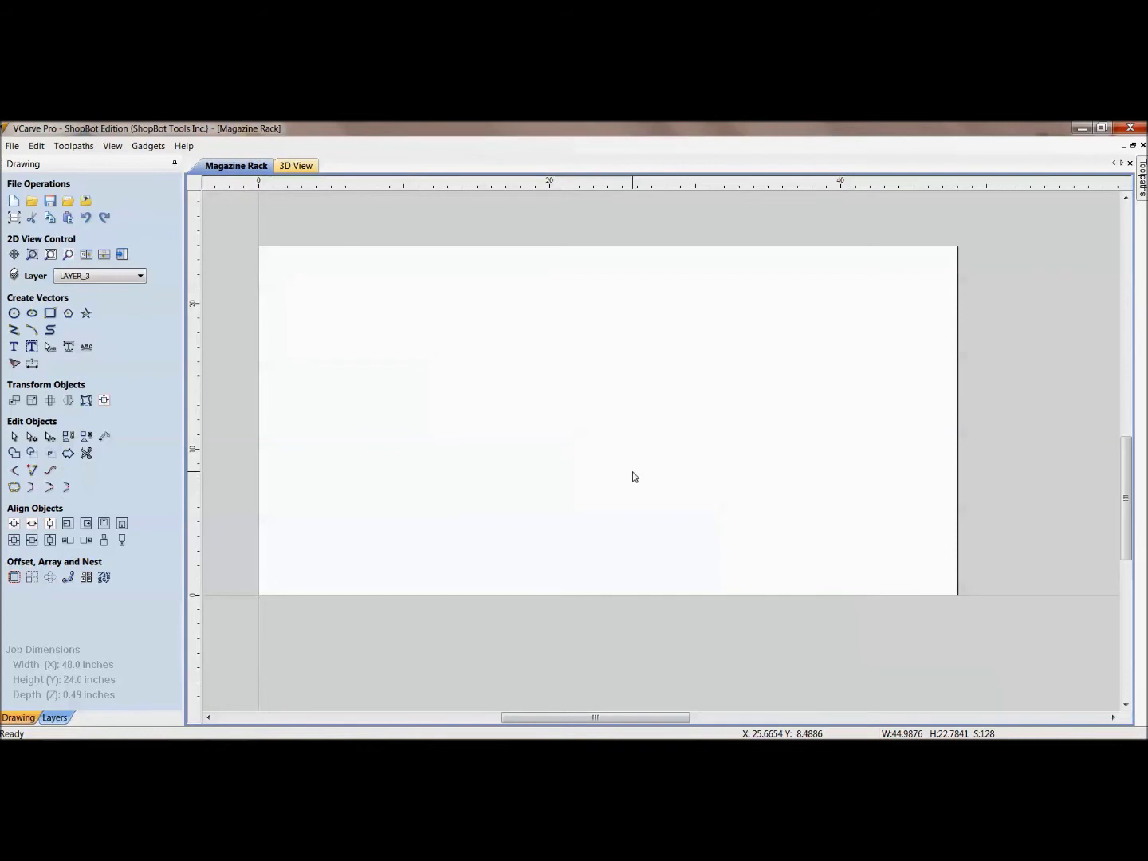
click(182, 148)
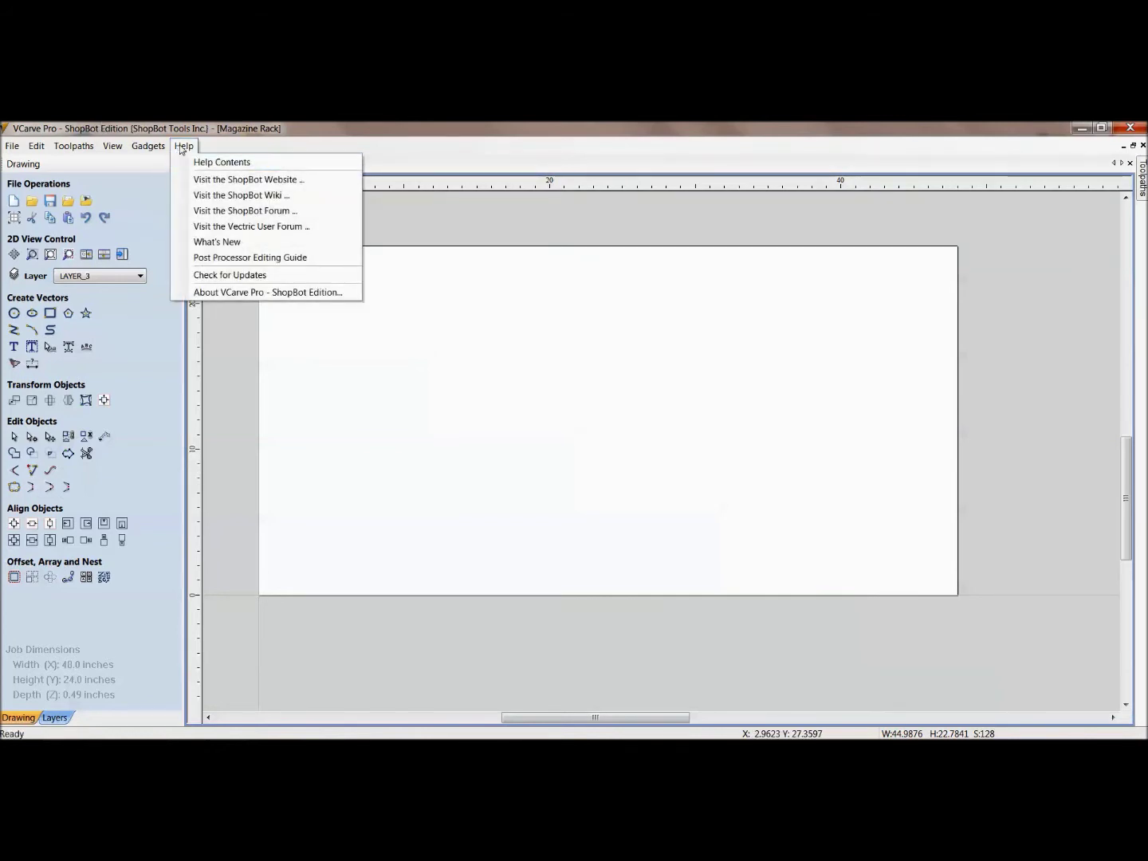
click(183, 146)
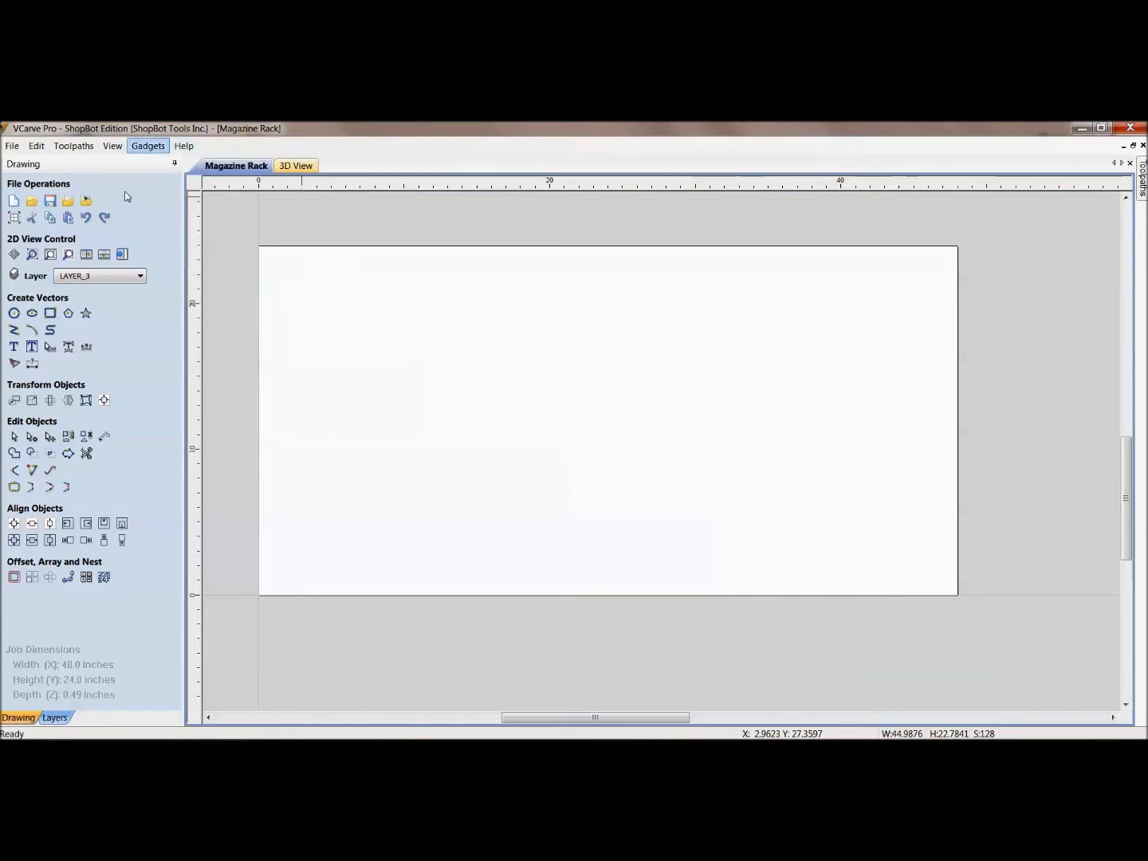
click(12, 528)
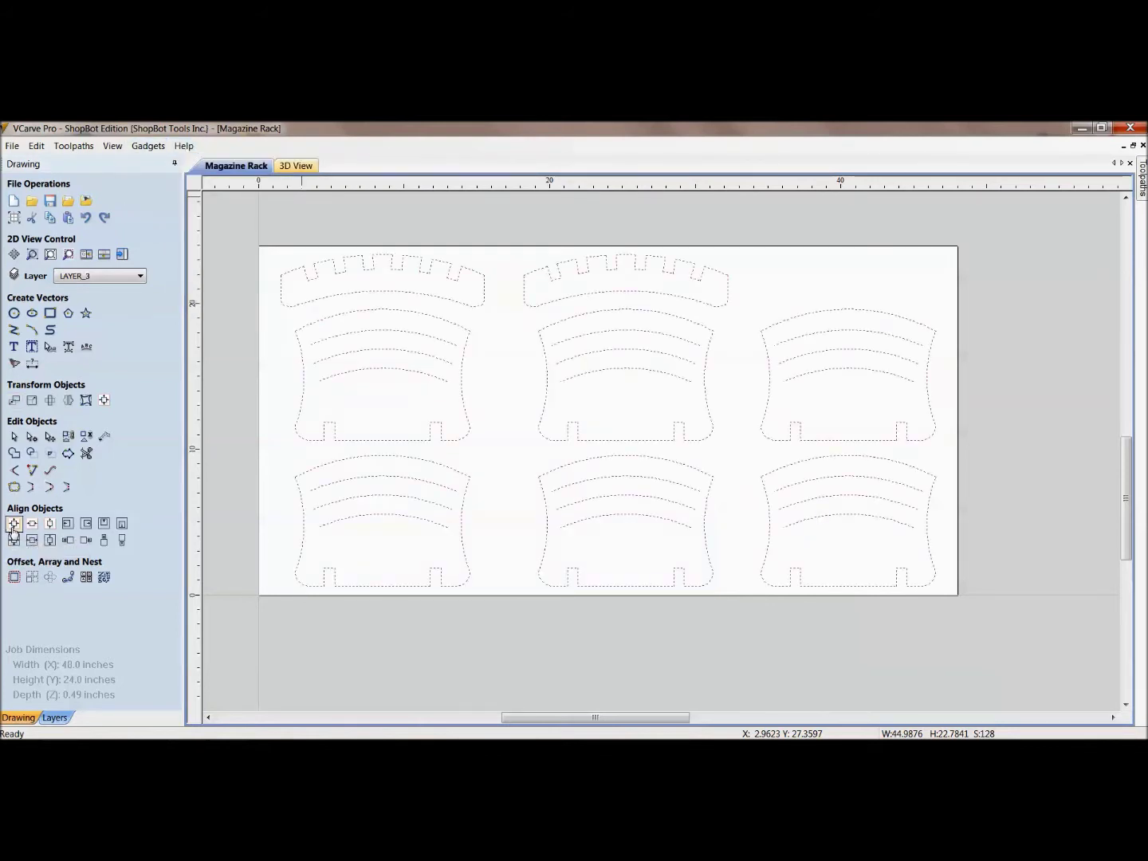
Step: Check the parts' placement from far out, restore the view to fit the material and clear the vector selection
scroll(601, 470, down, 1)
scroll(602, 470, down, 5)
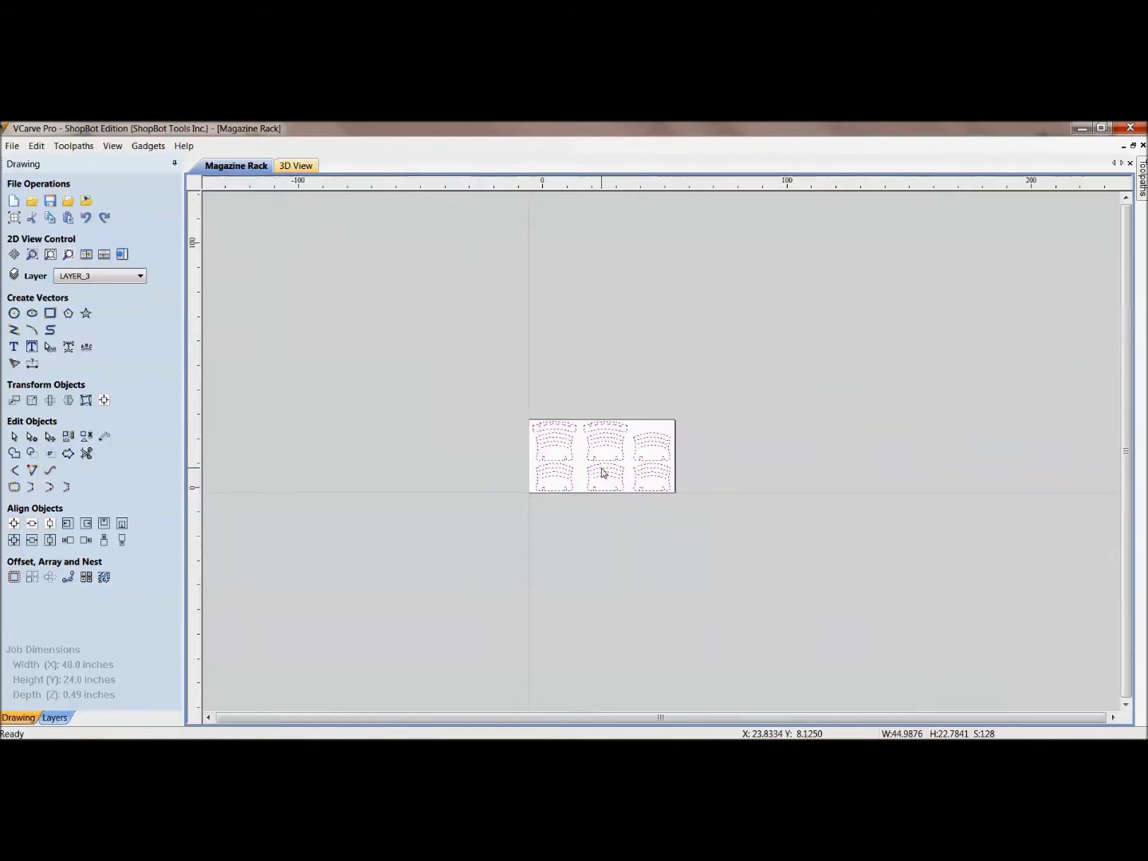
middle_drag(609, 484, 668, 459)
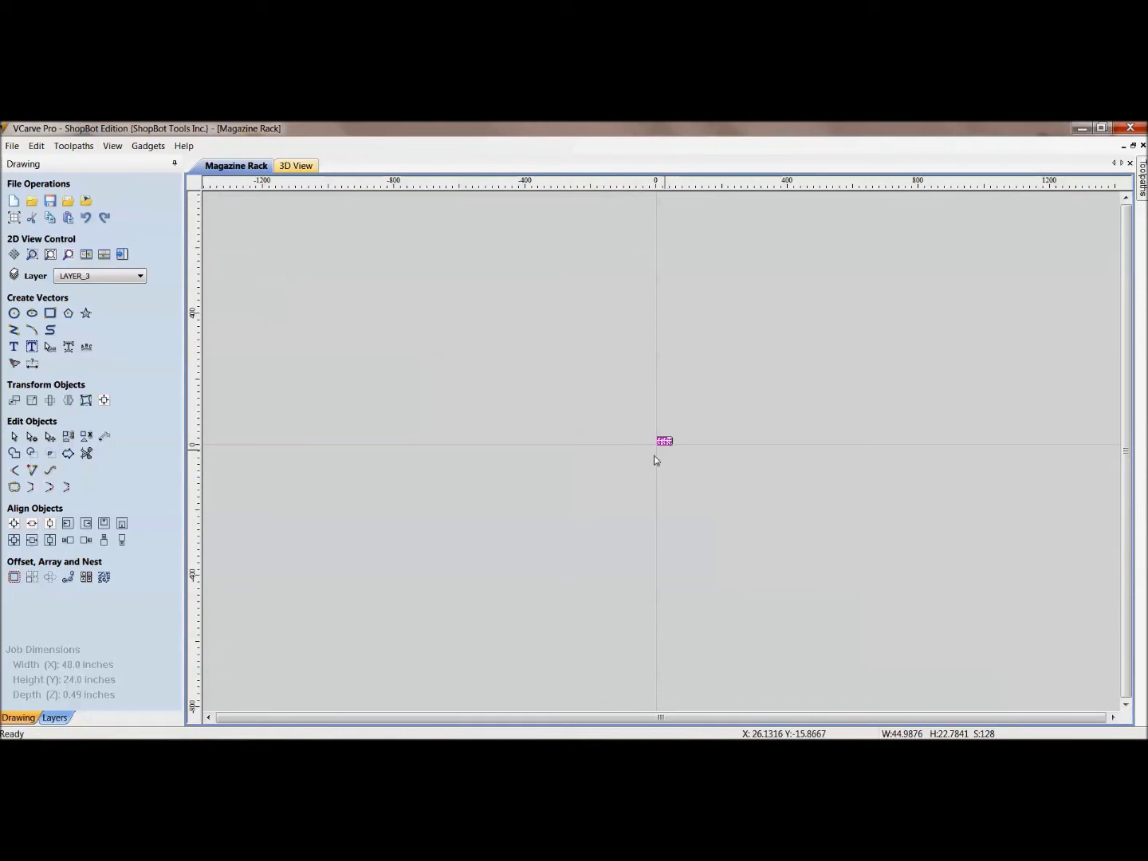
key(F3)
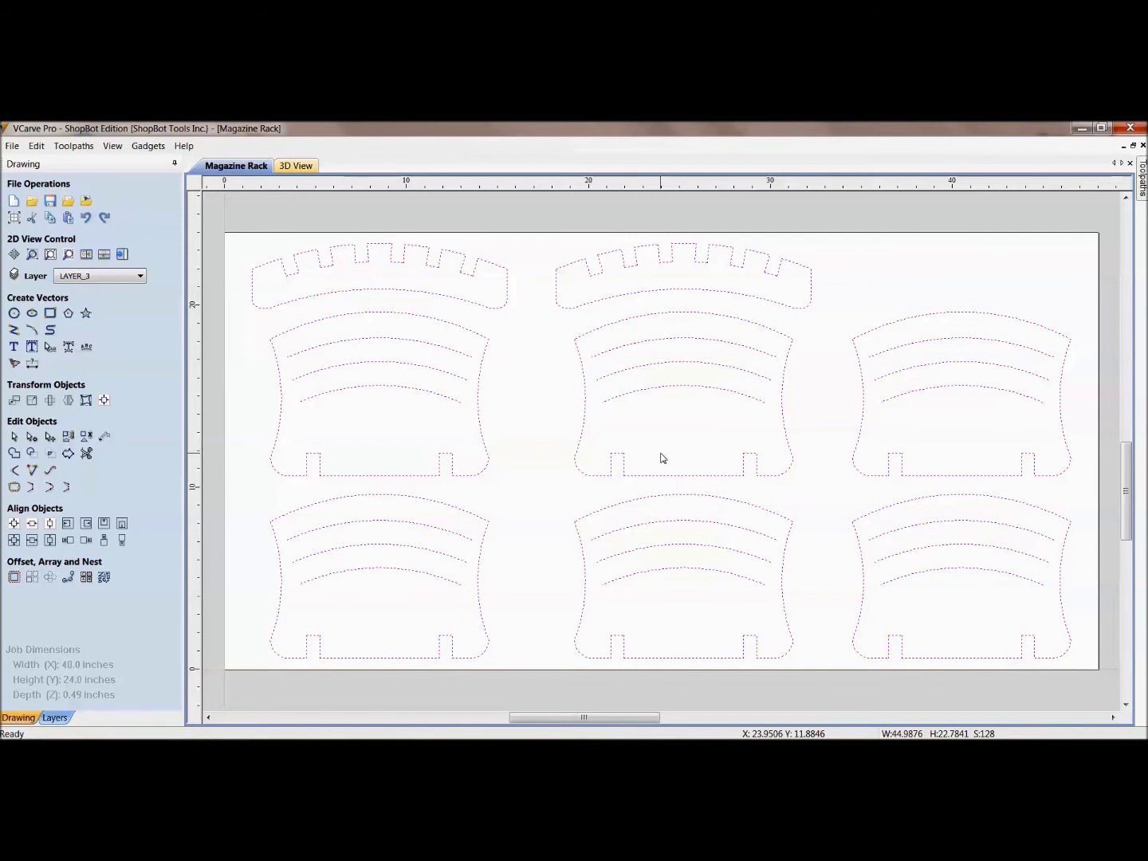
click(406, 432)
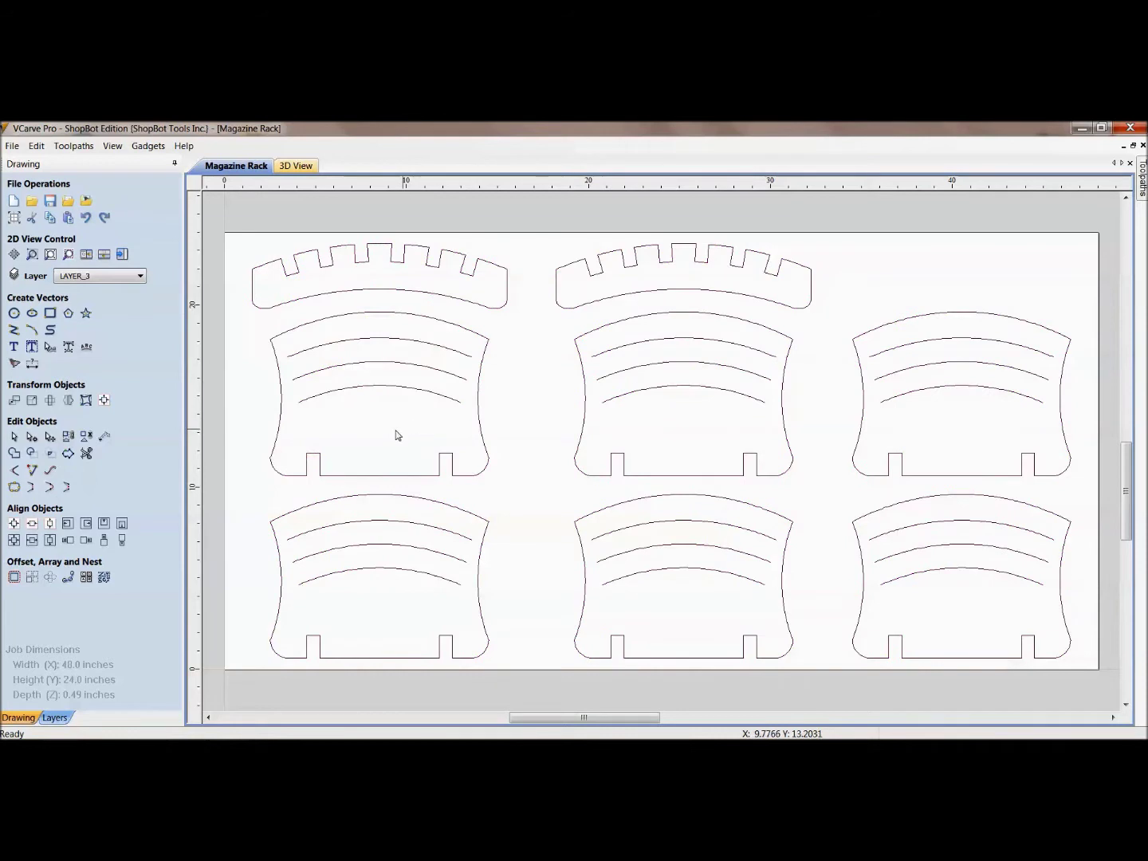
Step: Inspect individual outline segments of the first notched part to check whether they are joined, and clear the selection
click(283, 306)
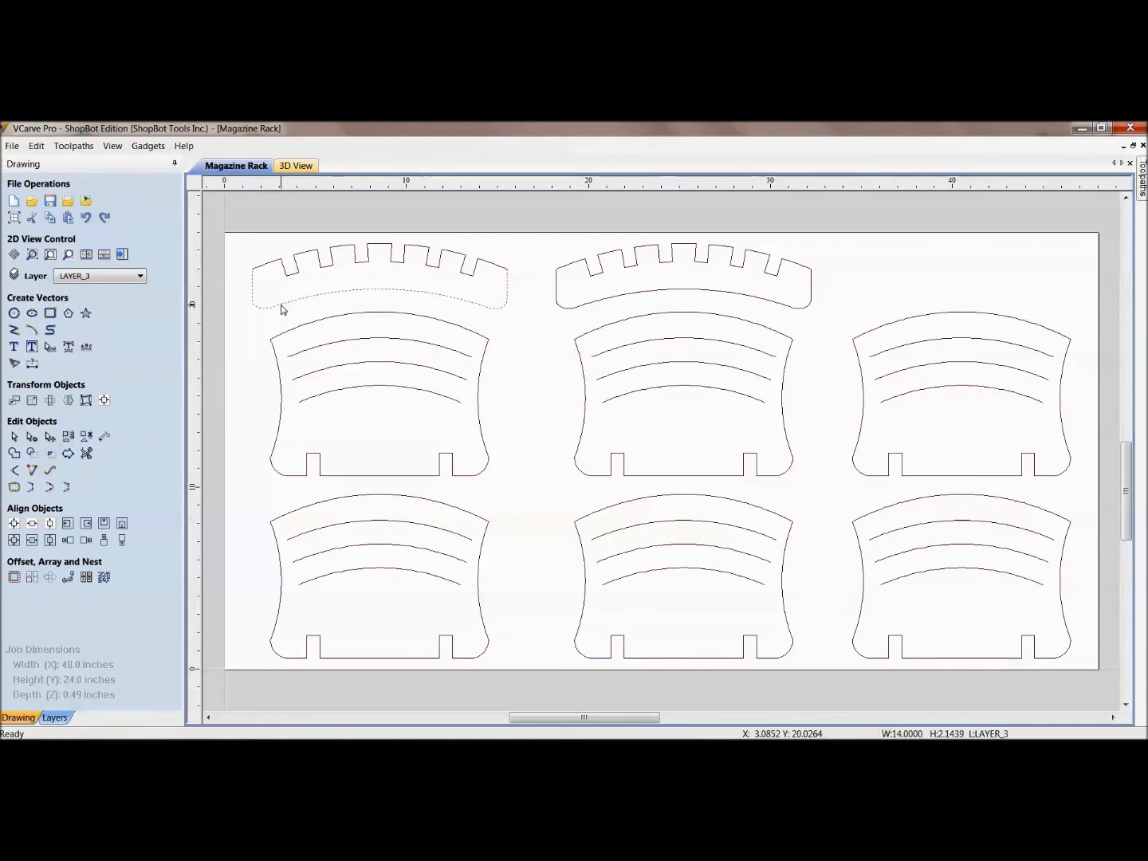
click(326, 270)
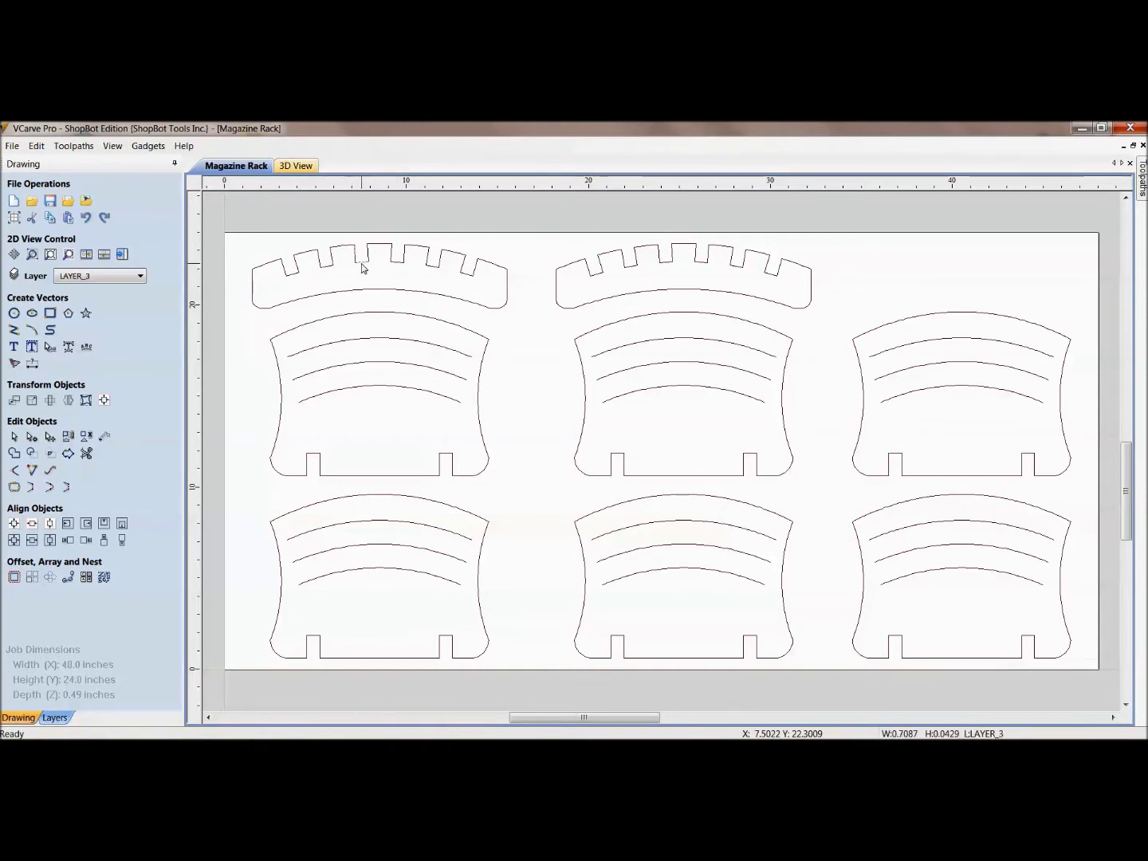
scroll(363, 271, up, 4)
scroll(864, 384, down, 1)
scroll(557, 392, down, 1)
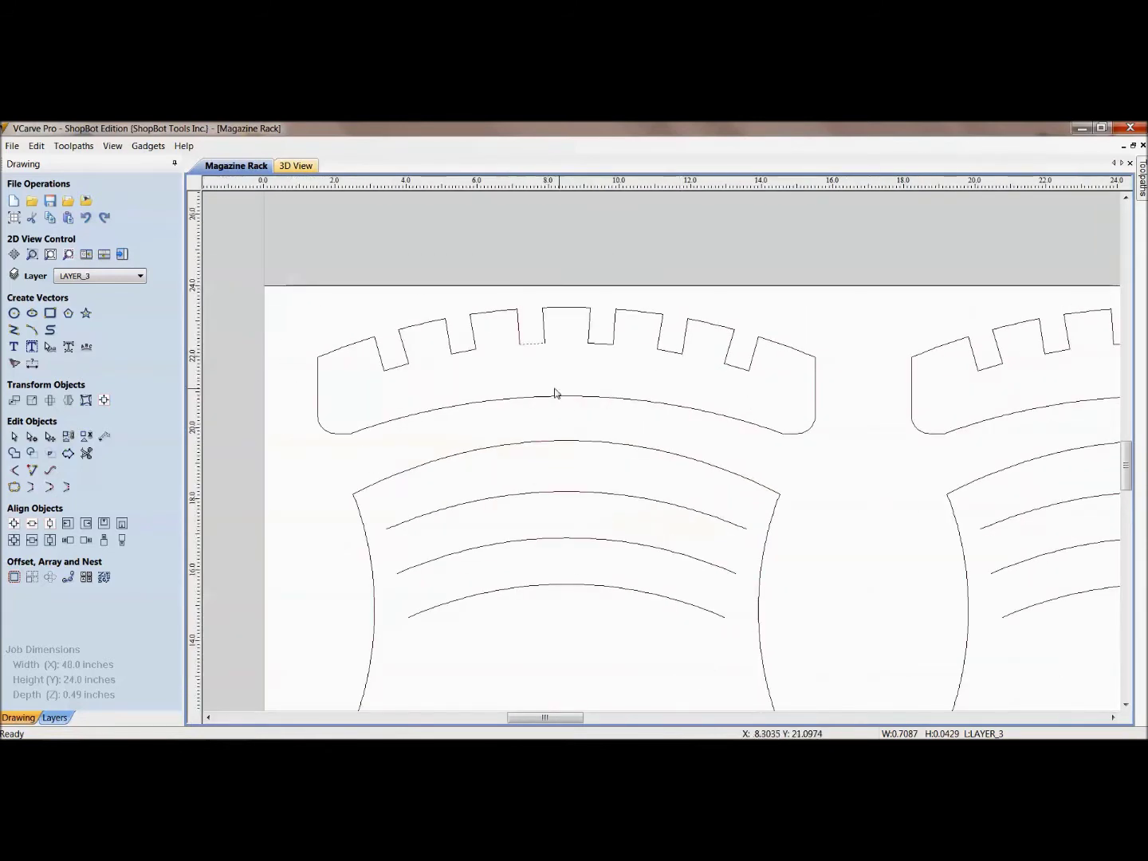
click(544, 343)
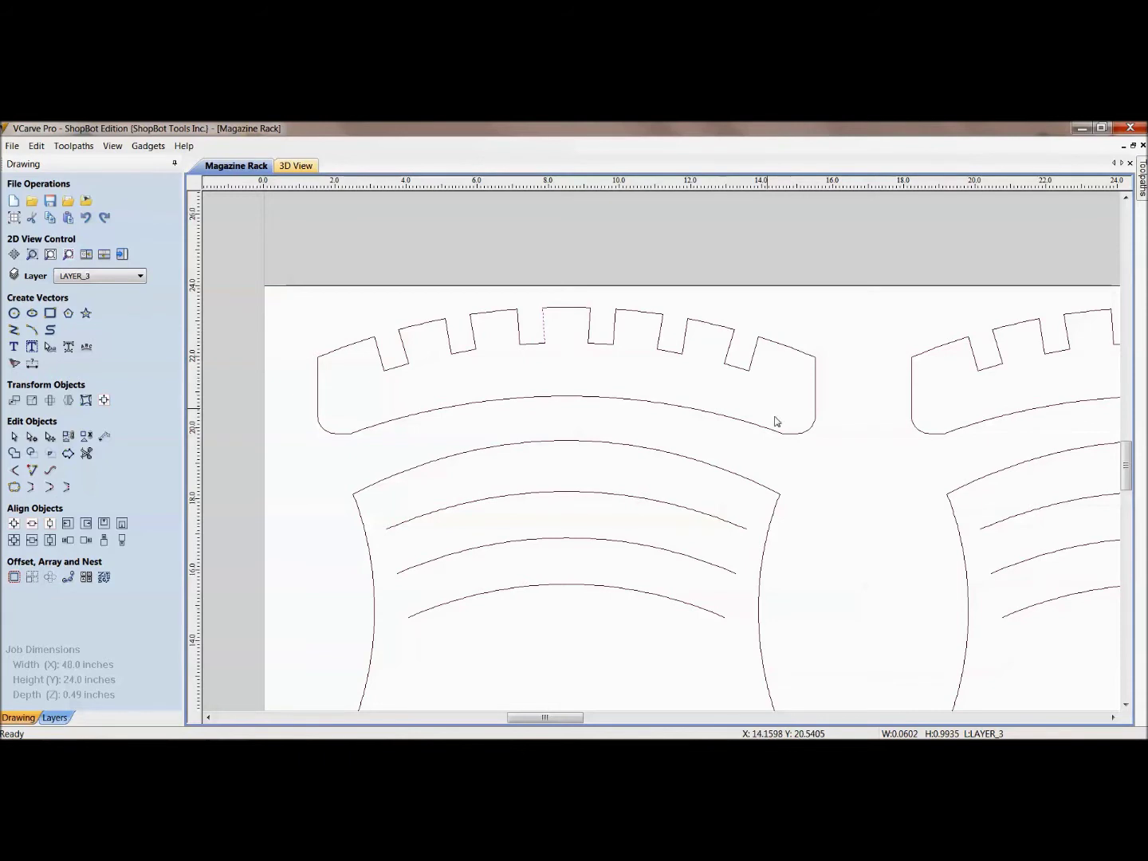
key(Escape)
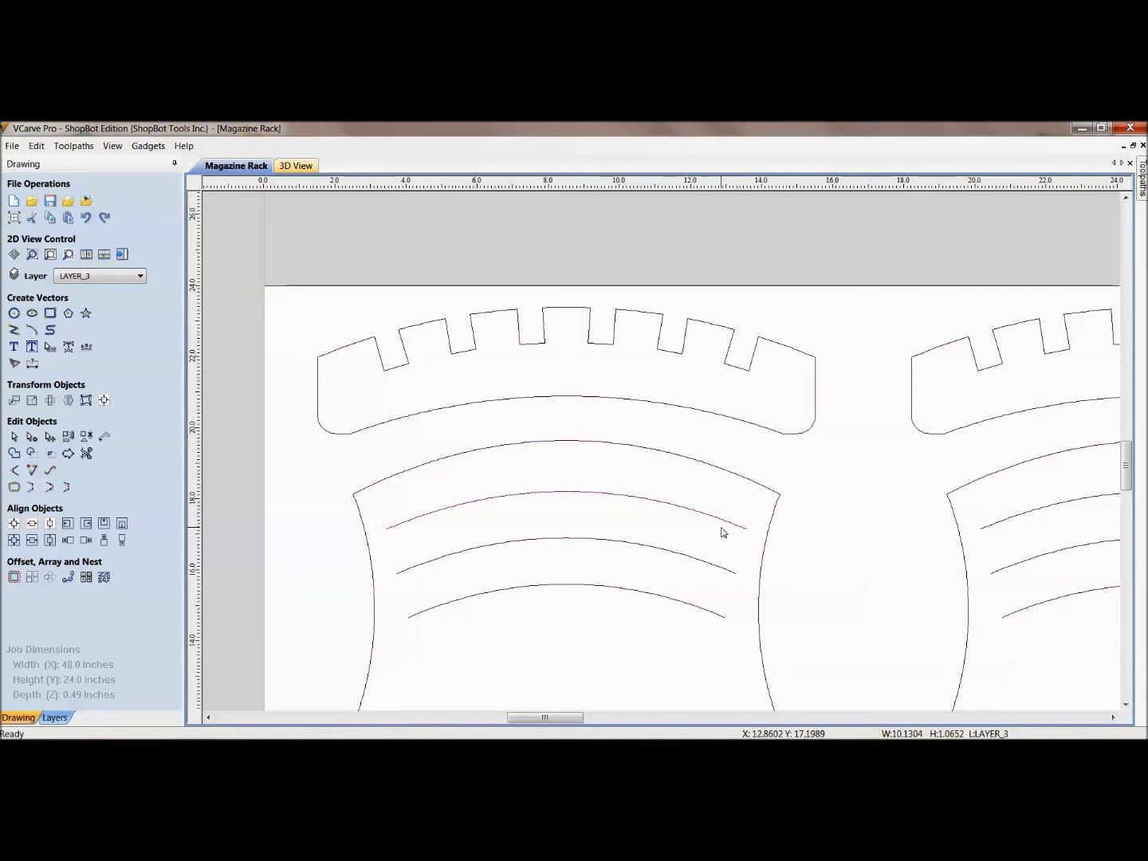
Step: Inspect the outline edge and slot curves of the first side part up close to check how they are connected
scroll(398, 526, up, 4)
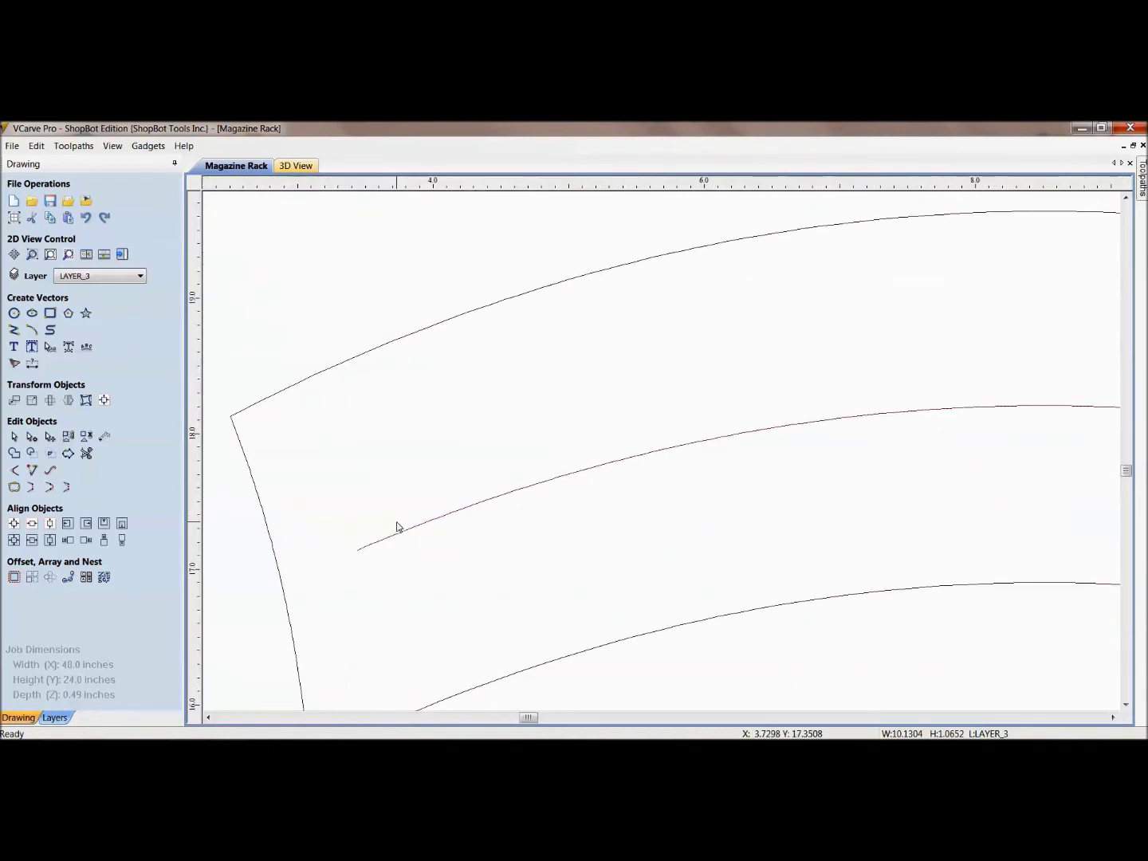
click(281, 575)
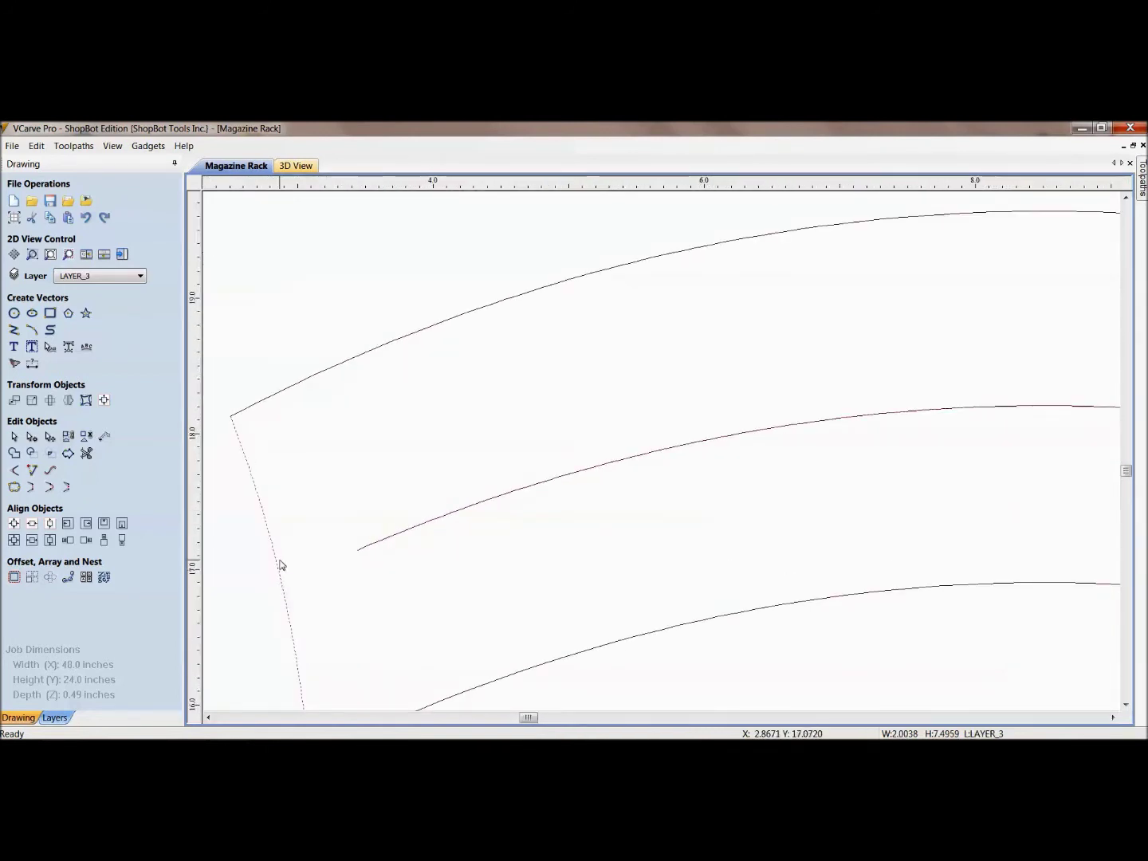
click(375, 548)
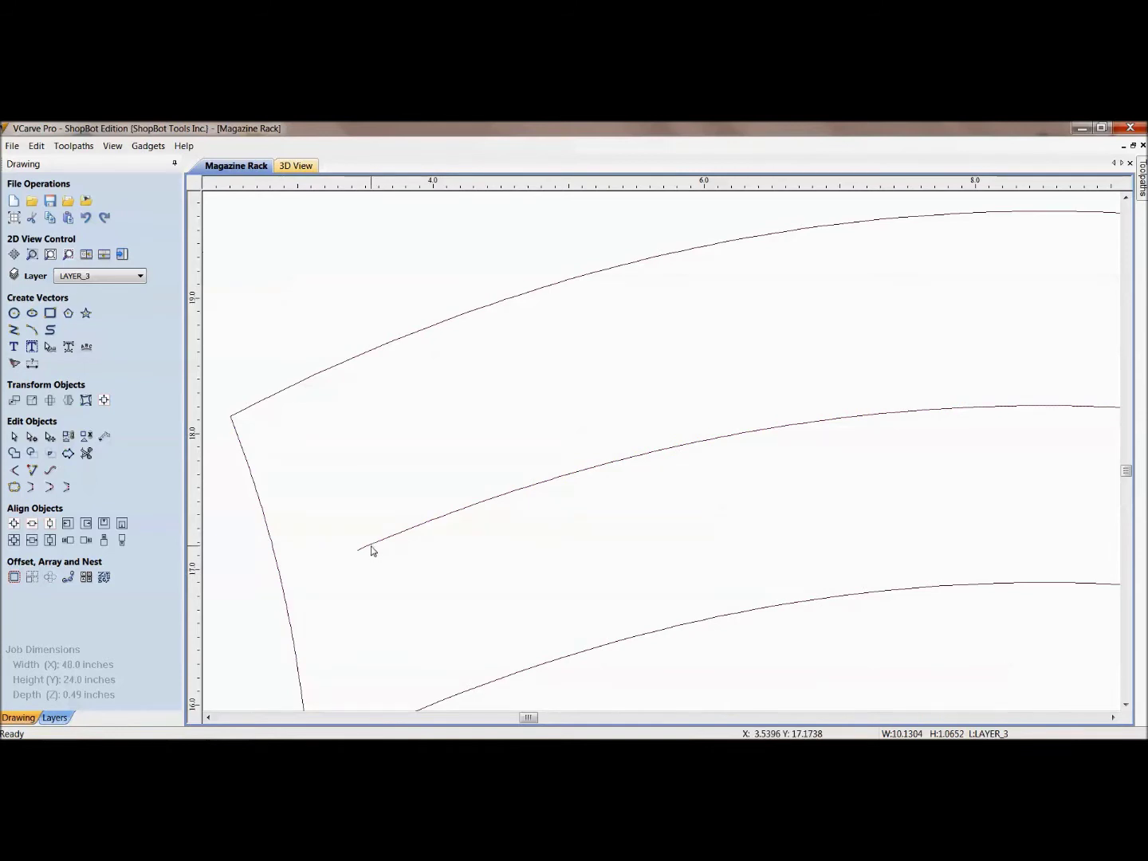
scroll(384, 543, up, 3)
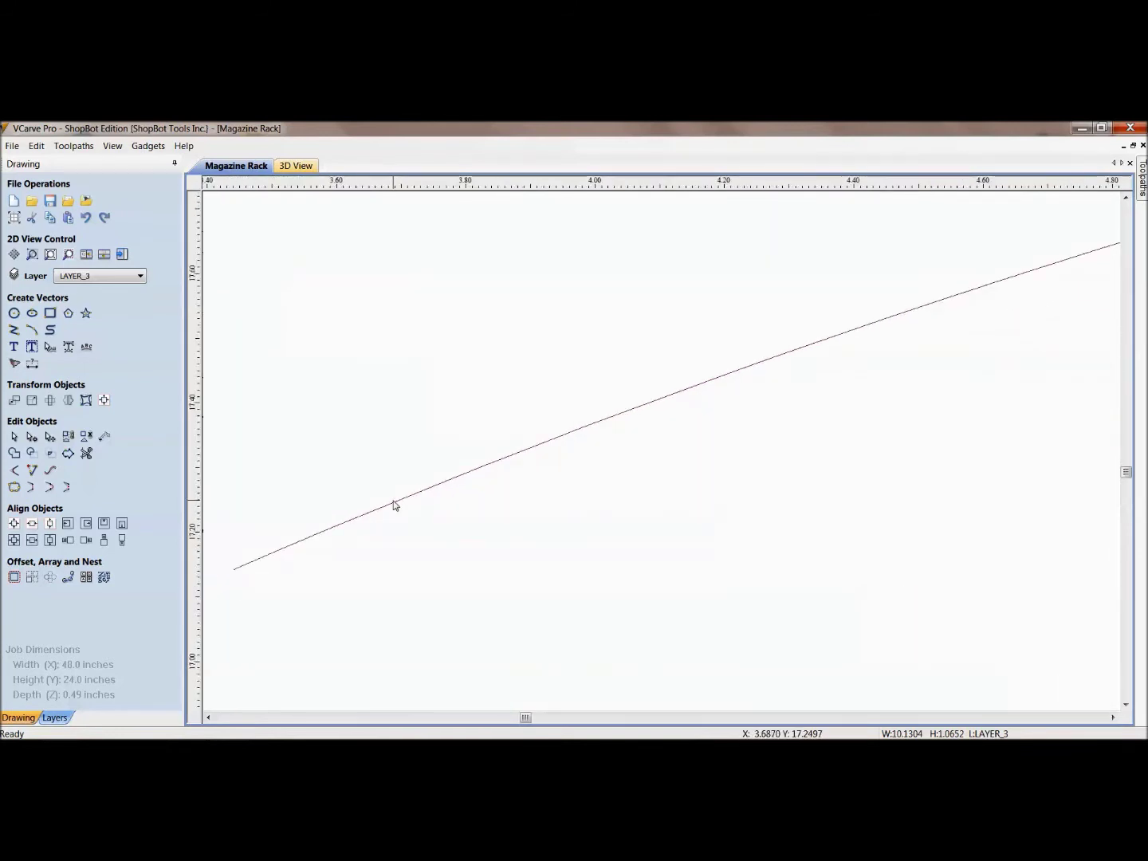
scroll(381, 518, down, 10)
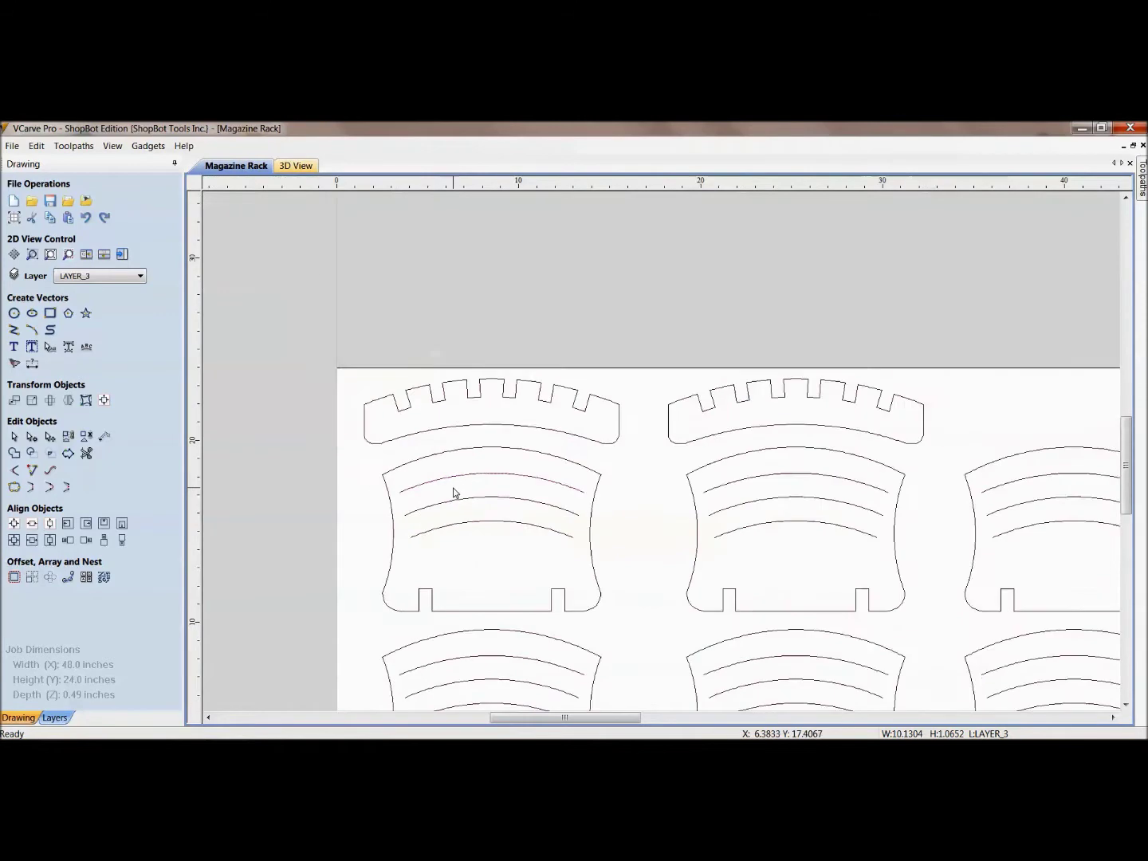
scroll(471, 355, down, 4)
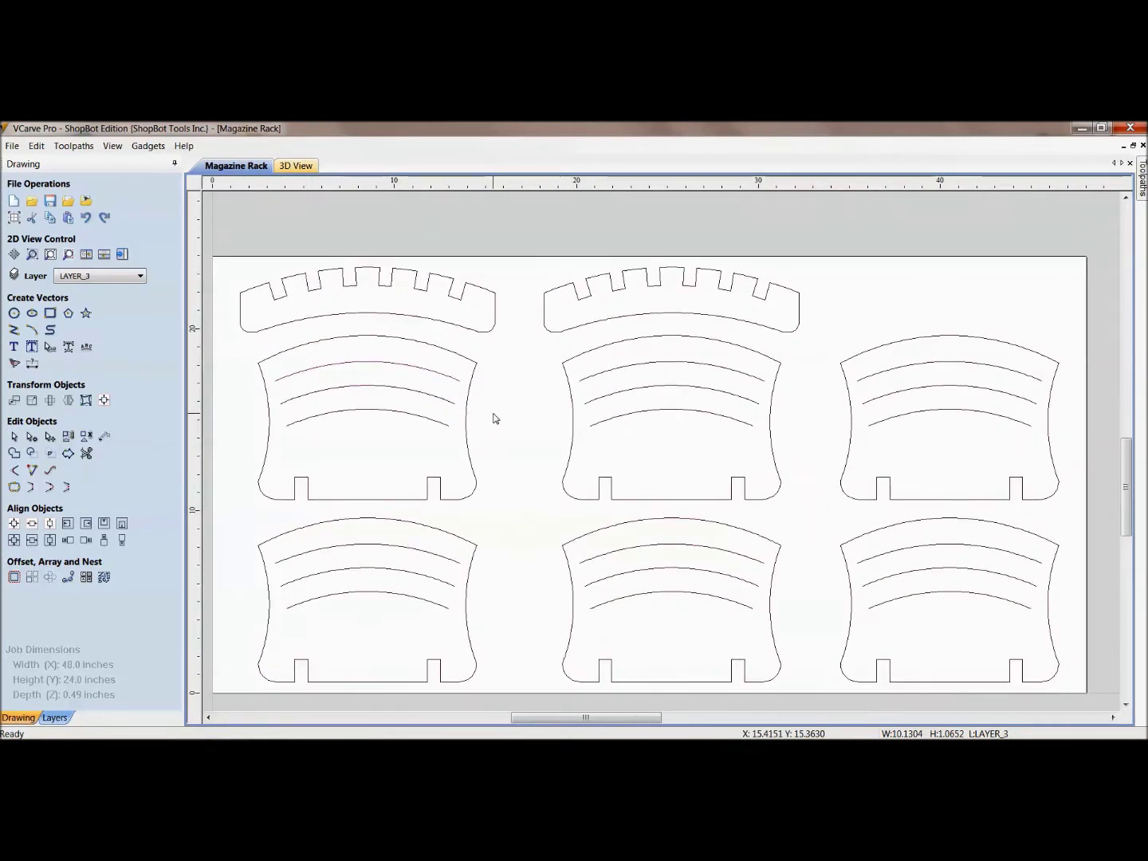
Step: Check the drawing for open vectors and for duplicate vectors by selecting each group, clearing the selection after each check
right_click(519, 393)
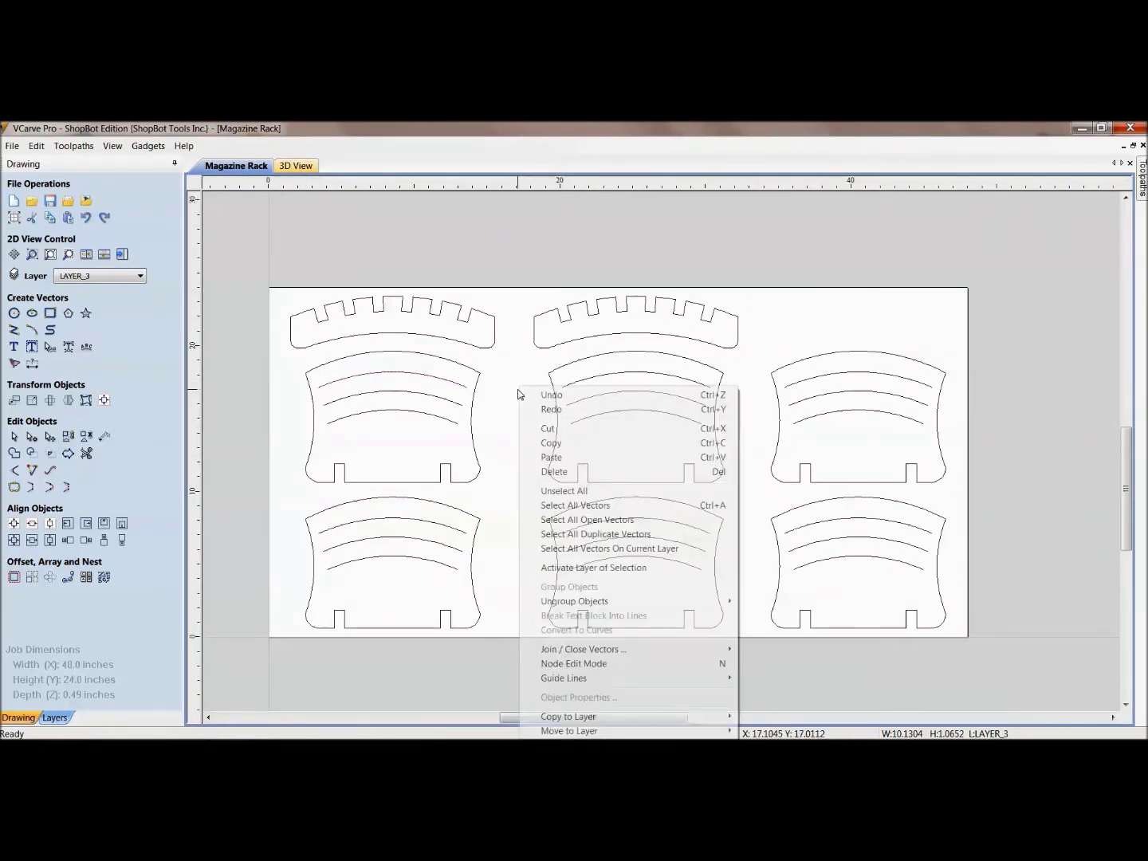
click(571, 520)
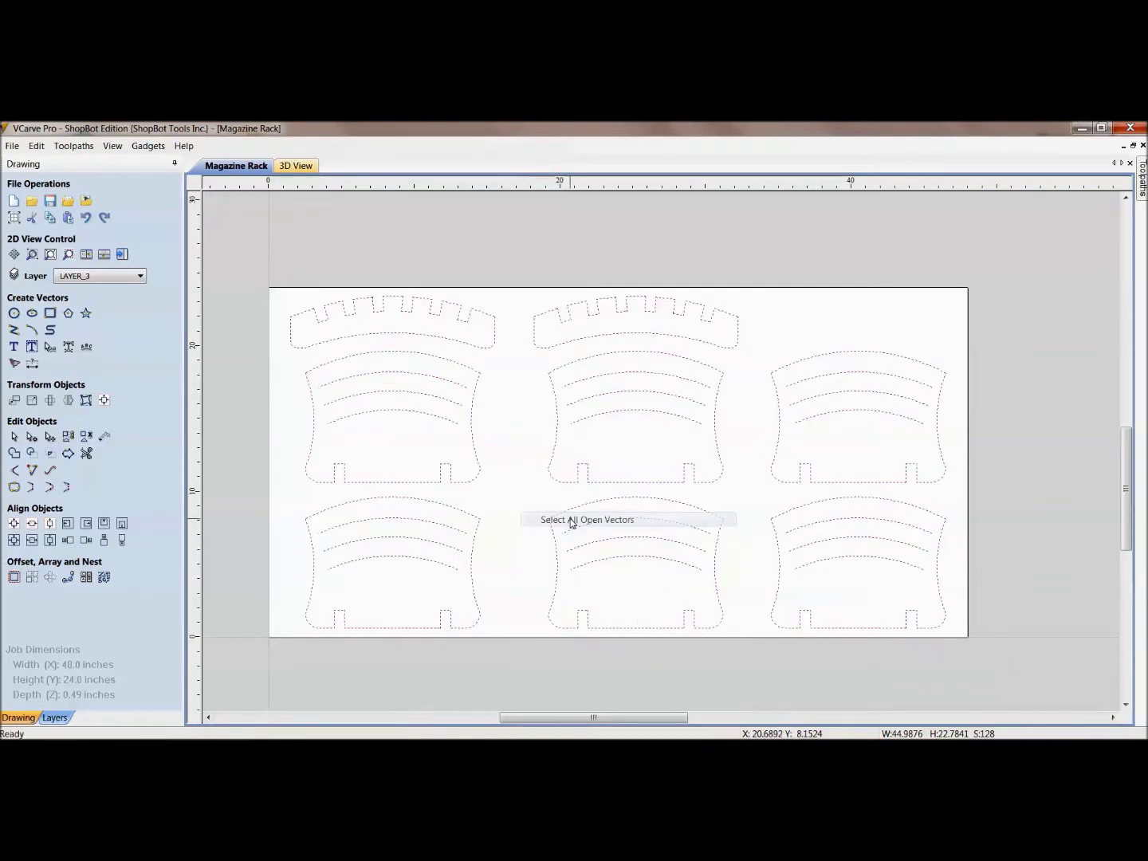
click(510, 470)
right_click(510, 469)
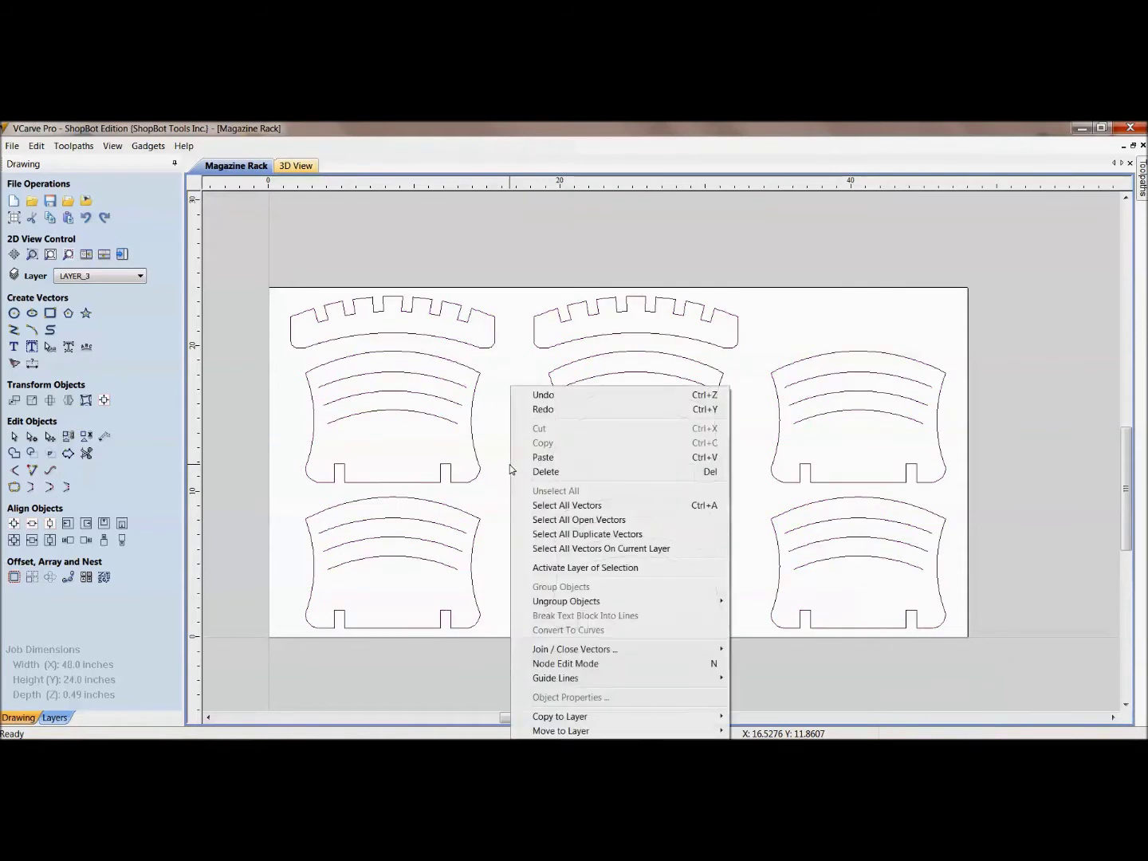
click(549, 536)
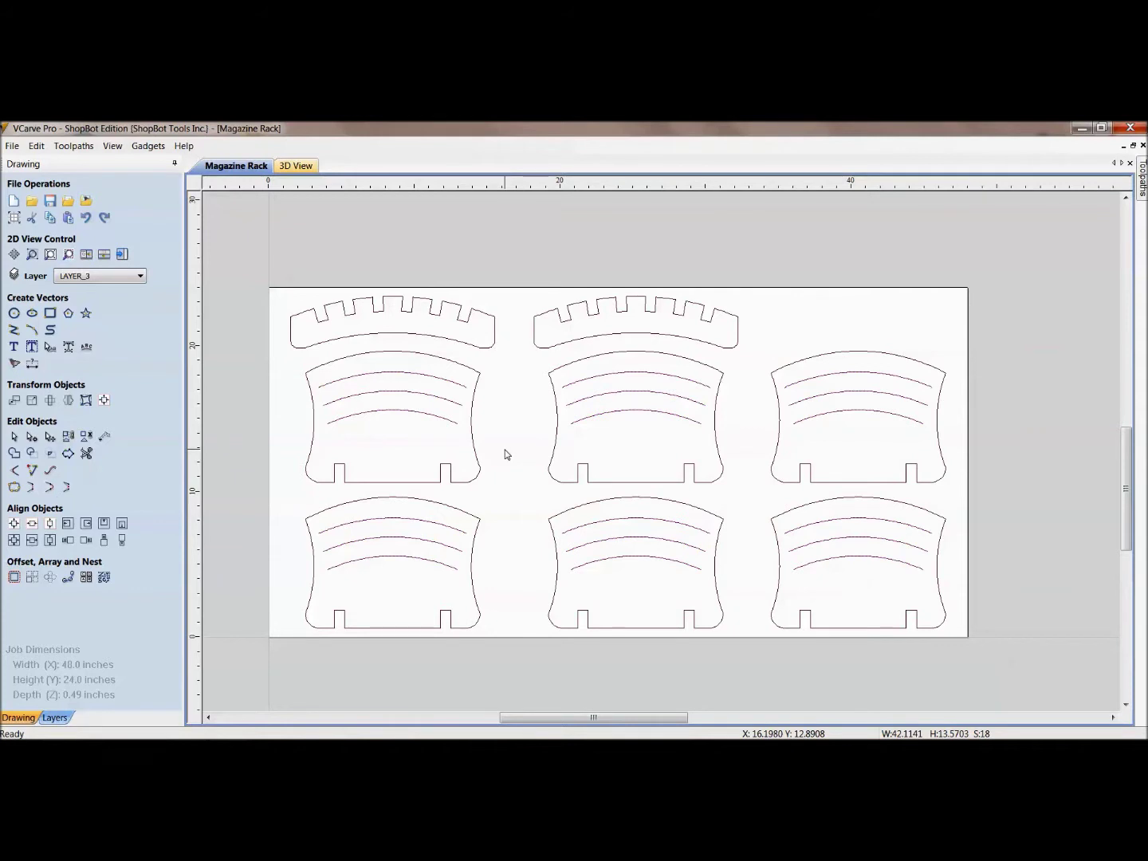
key(Delete)
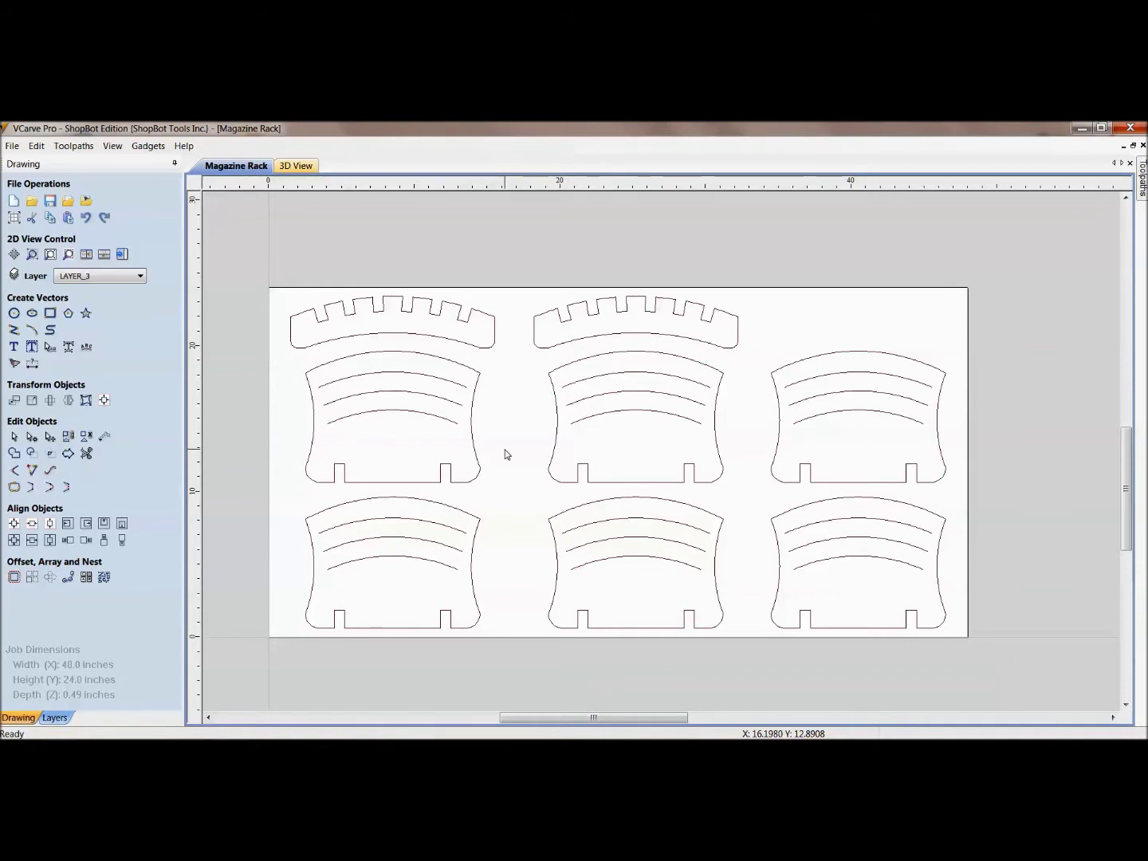
Step: Select all duplicate vectors, move them below the material area and delete them
right_click(505, 449)
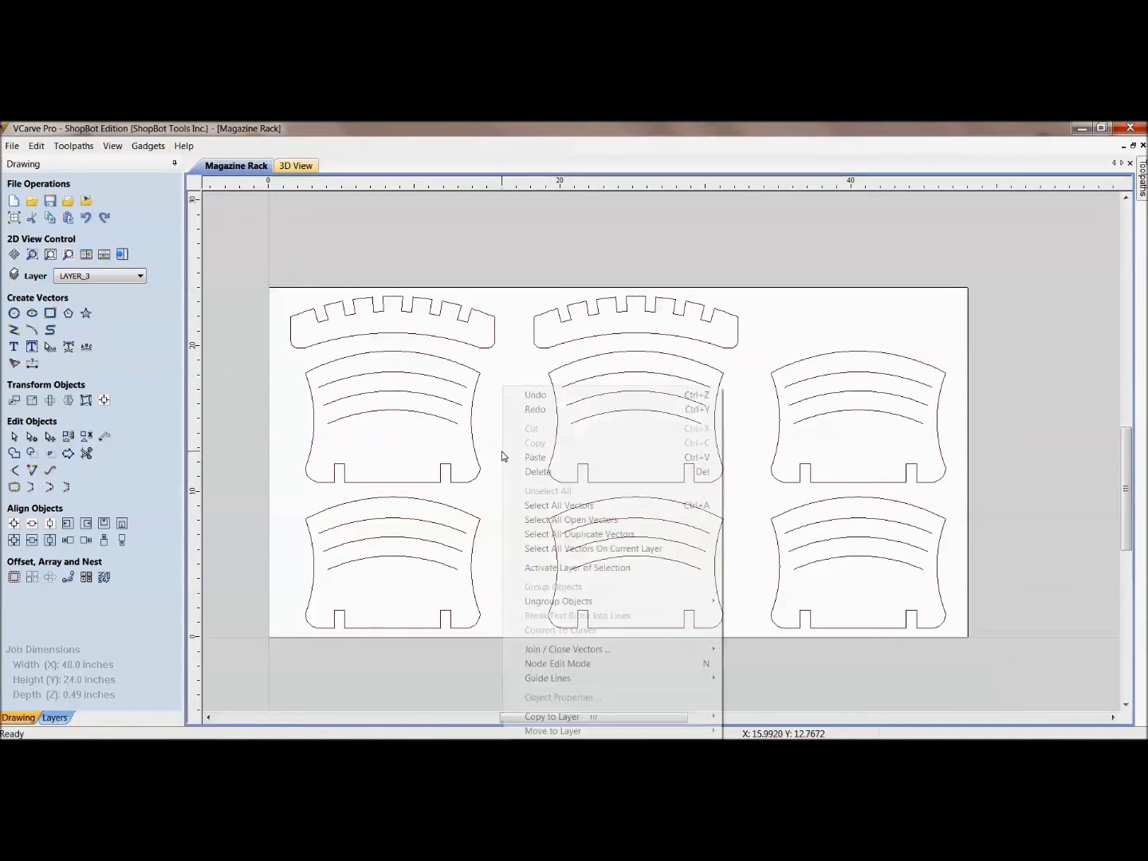
click(540, 534)
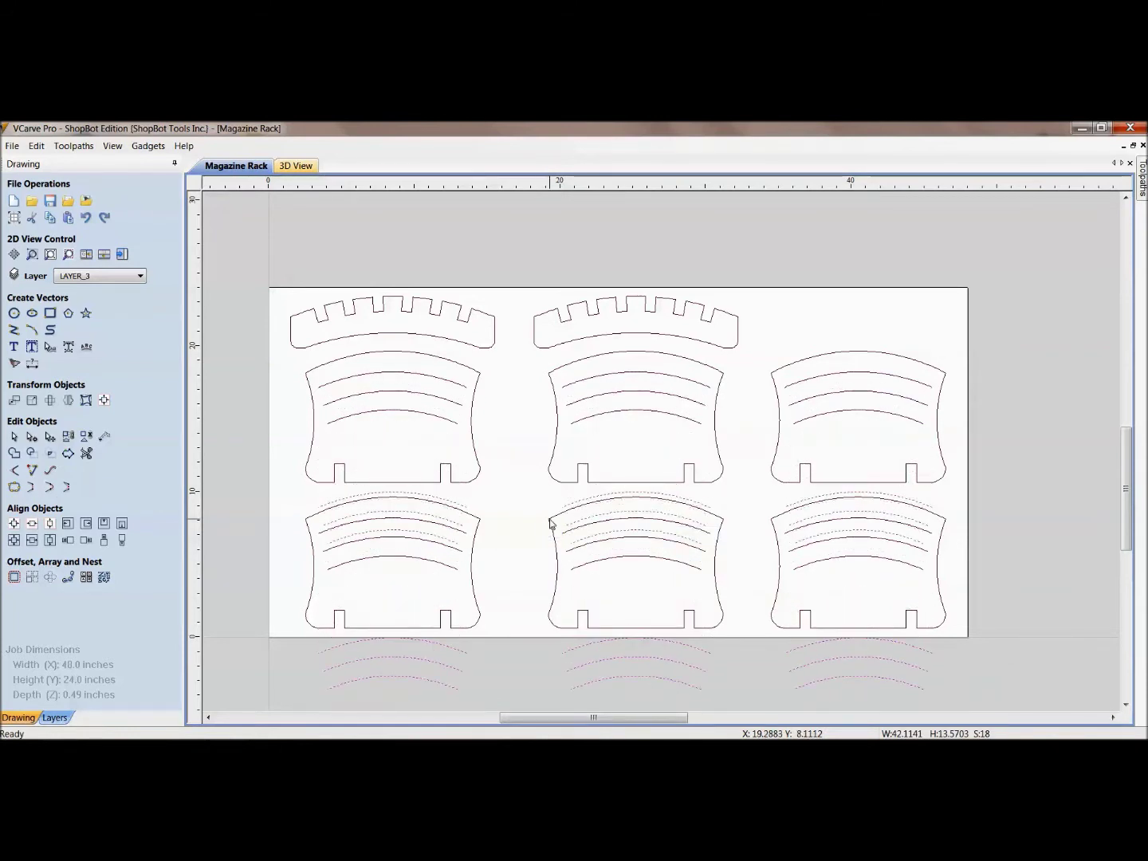
middle_drag(546, 530, 529, 275)
scroll(528, 276, down, 1)
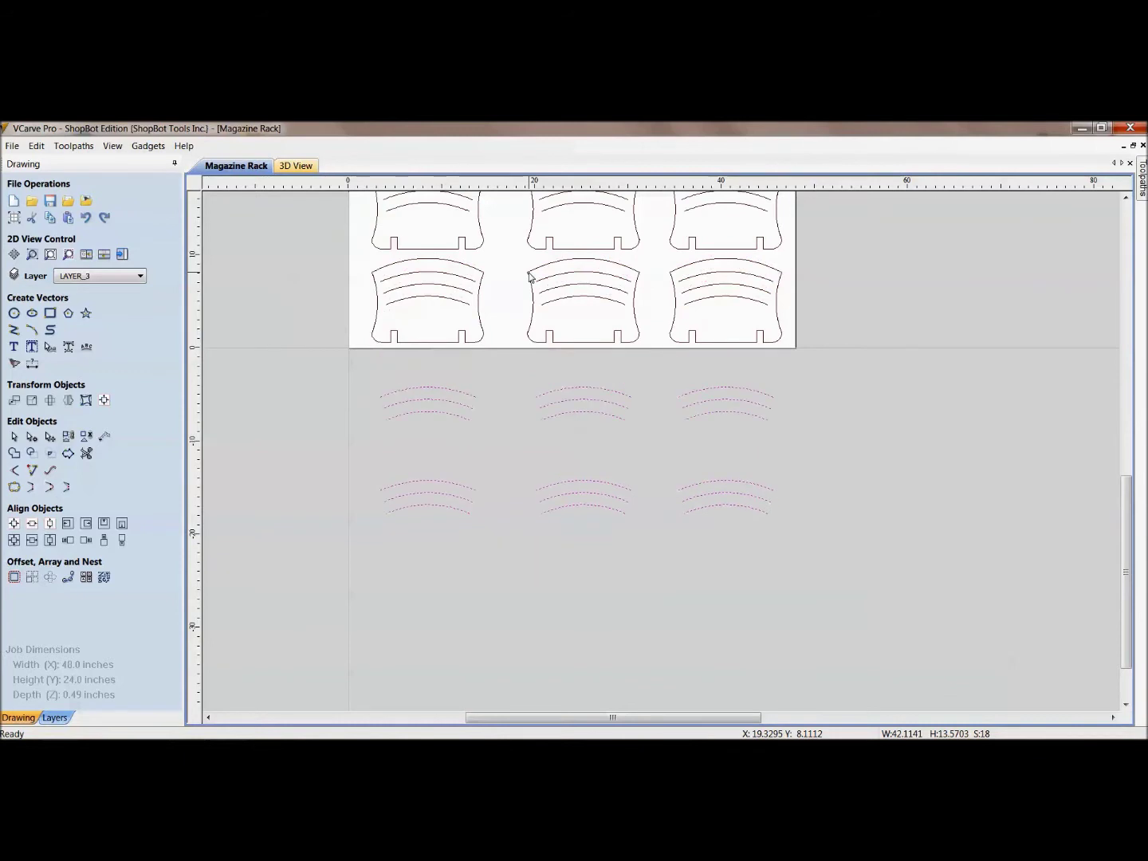
middle_drag(534, 411, 553, 503)
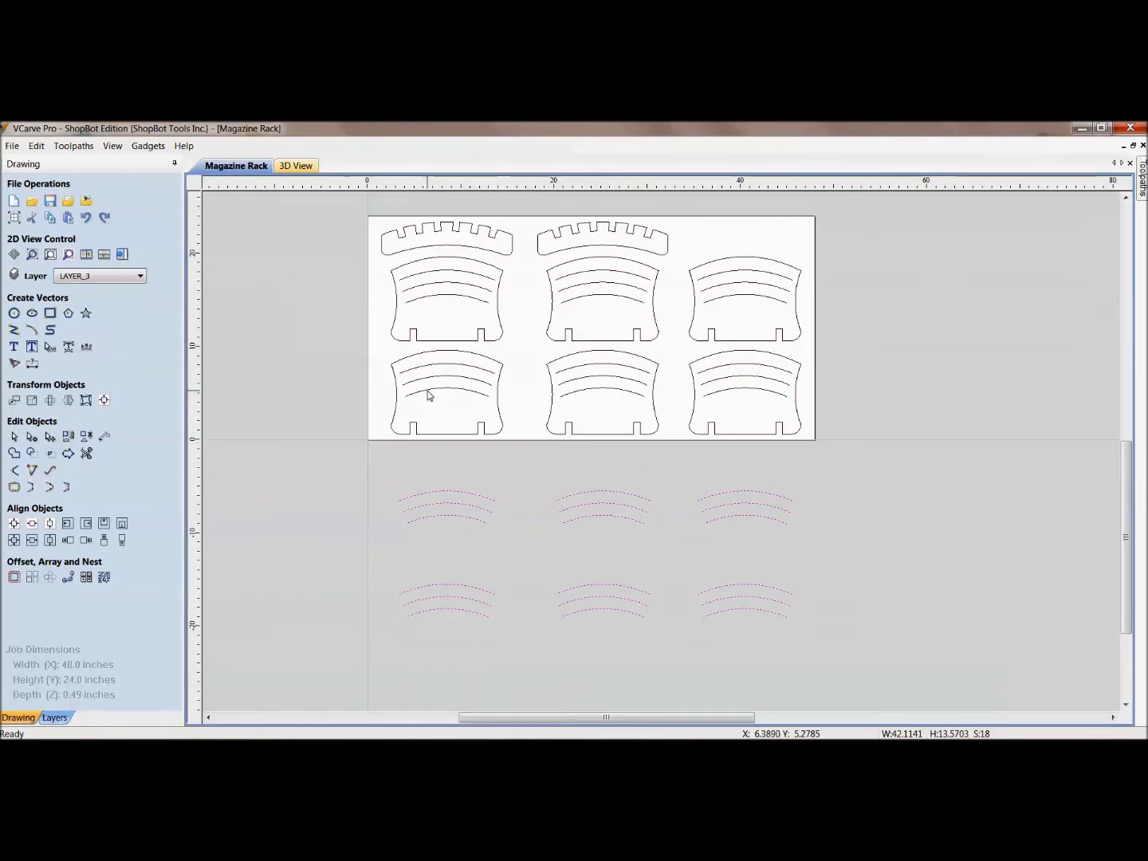
scroll(605, 539, up, 2)
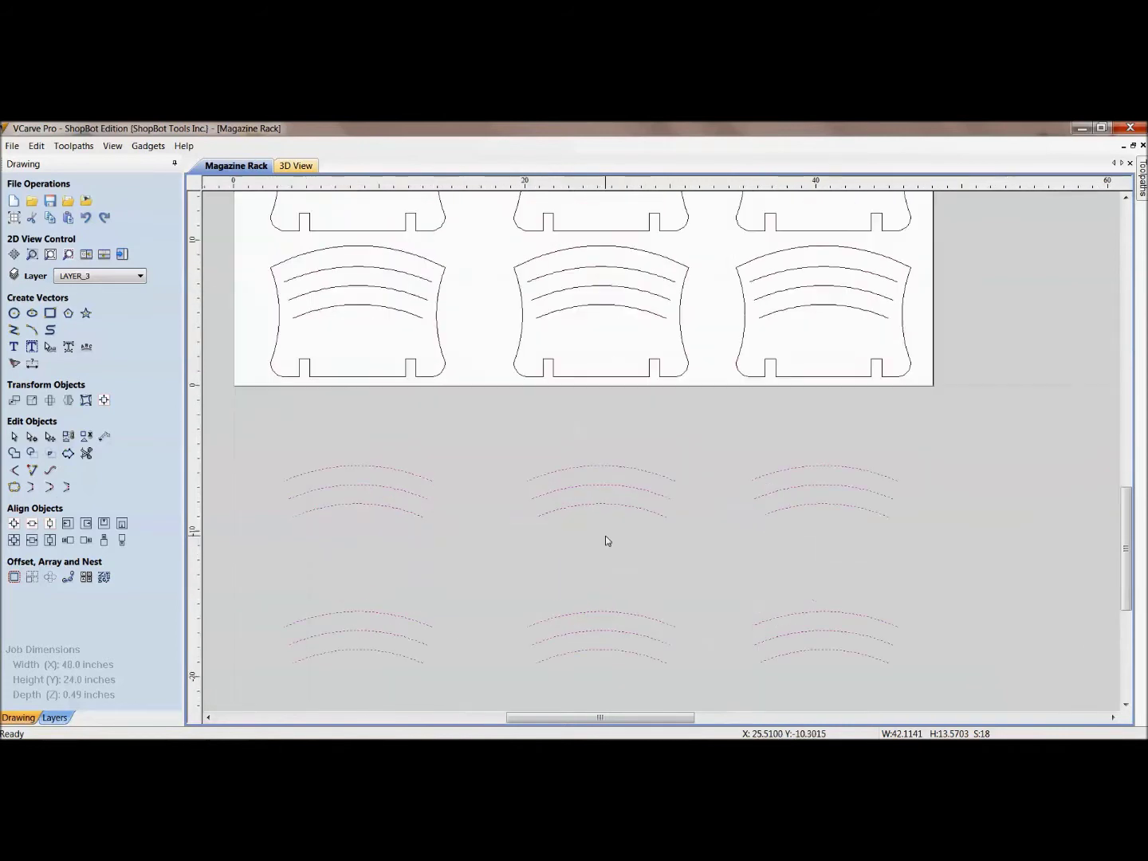
scroll(541, 527, down, 2)
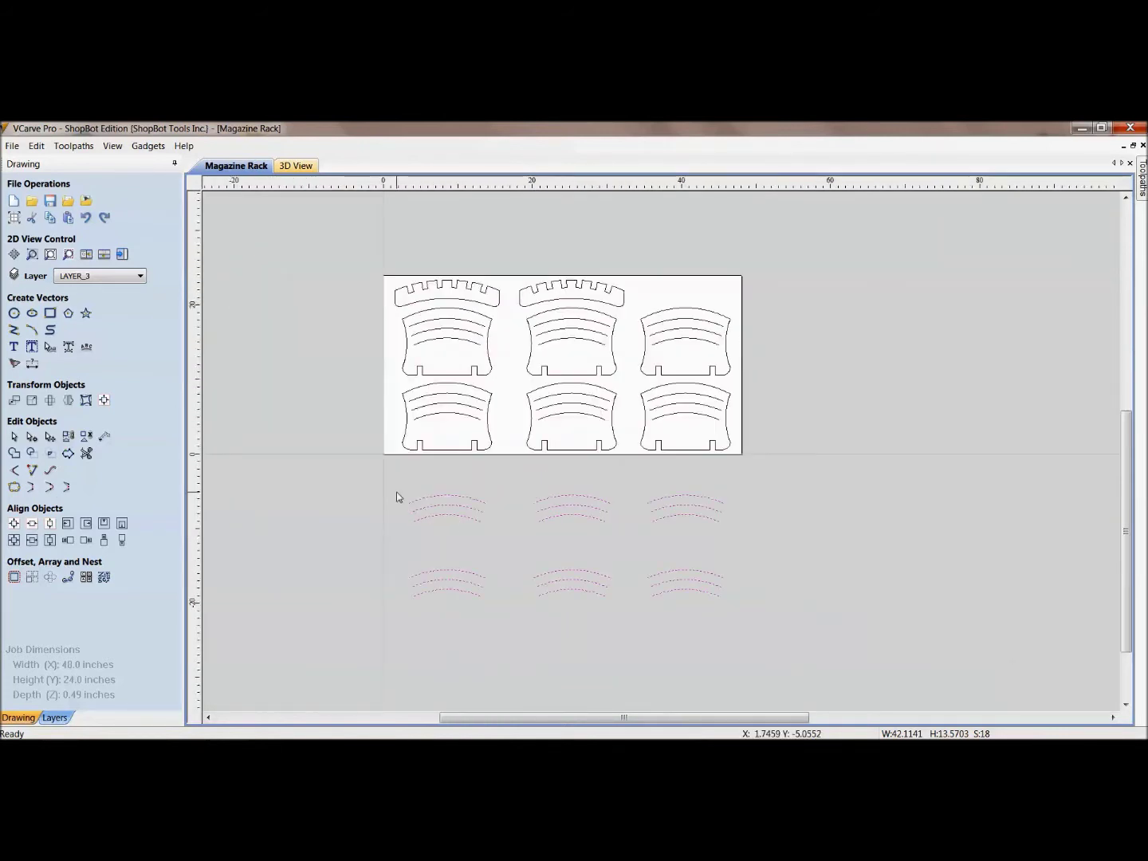
key(Delete)
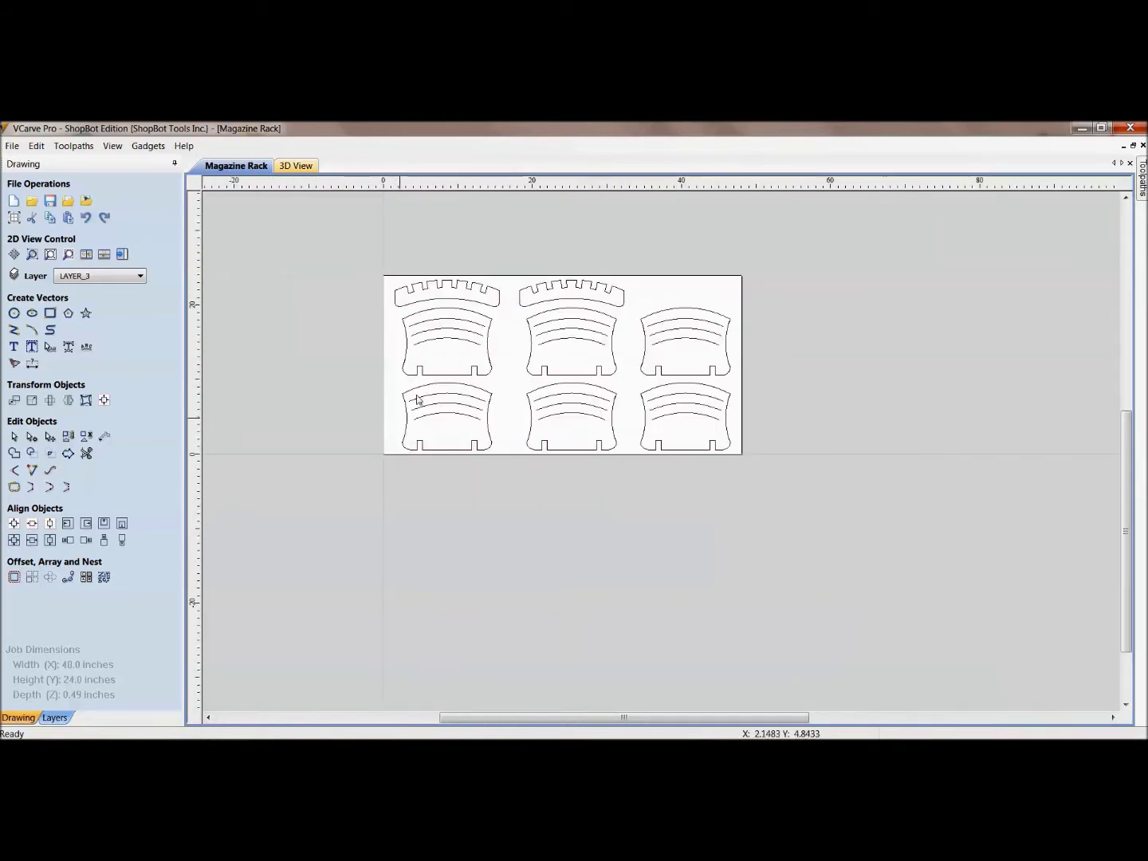
Step: Select all open vectors in the drawing
scroll(683, 344, up, 3)
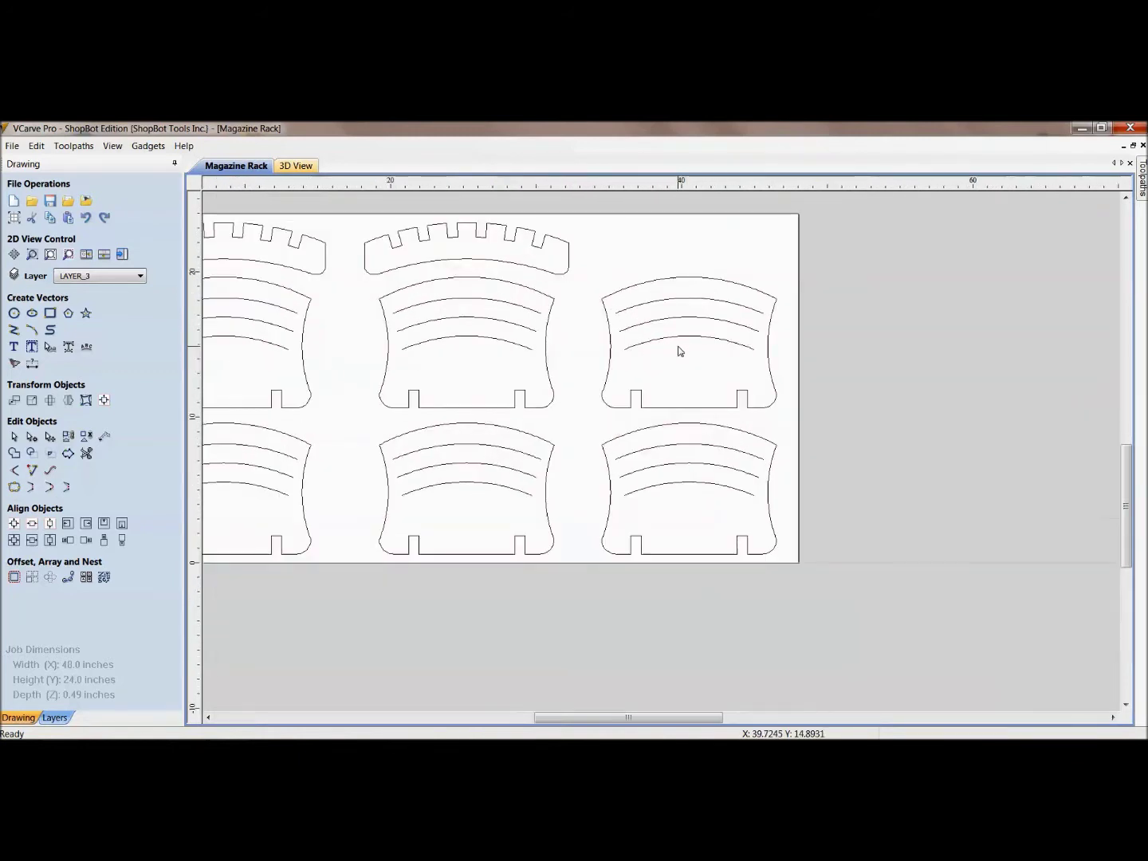
middle_drag(583, 390, 617, 401)
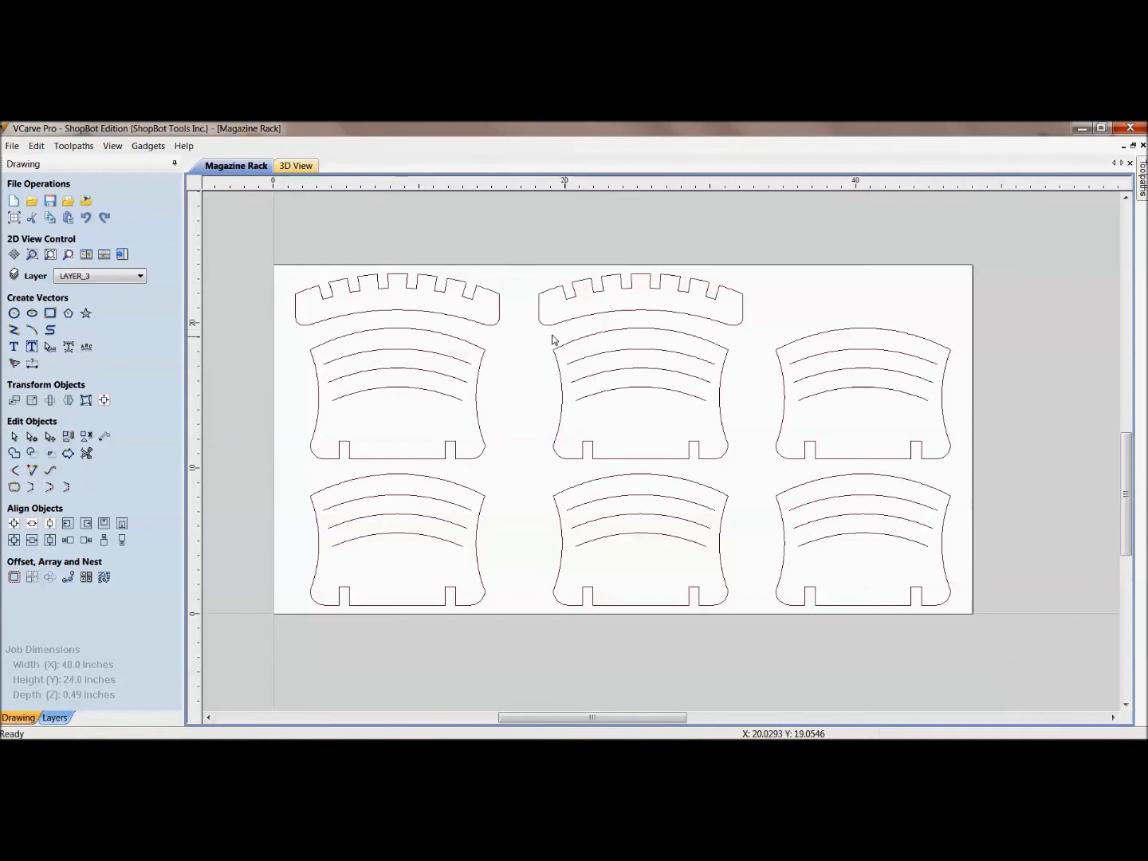
click(484, 325)
click(383, 292)
right_click(496, 366)
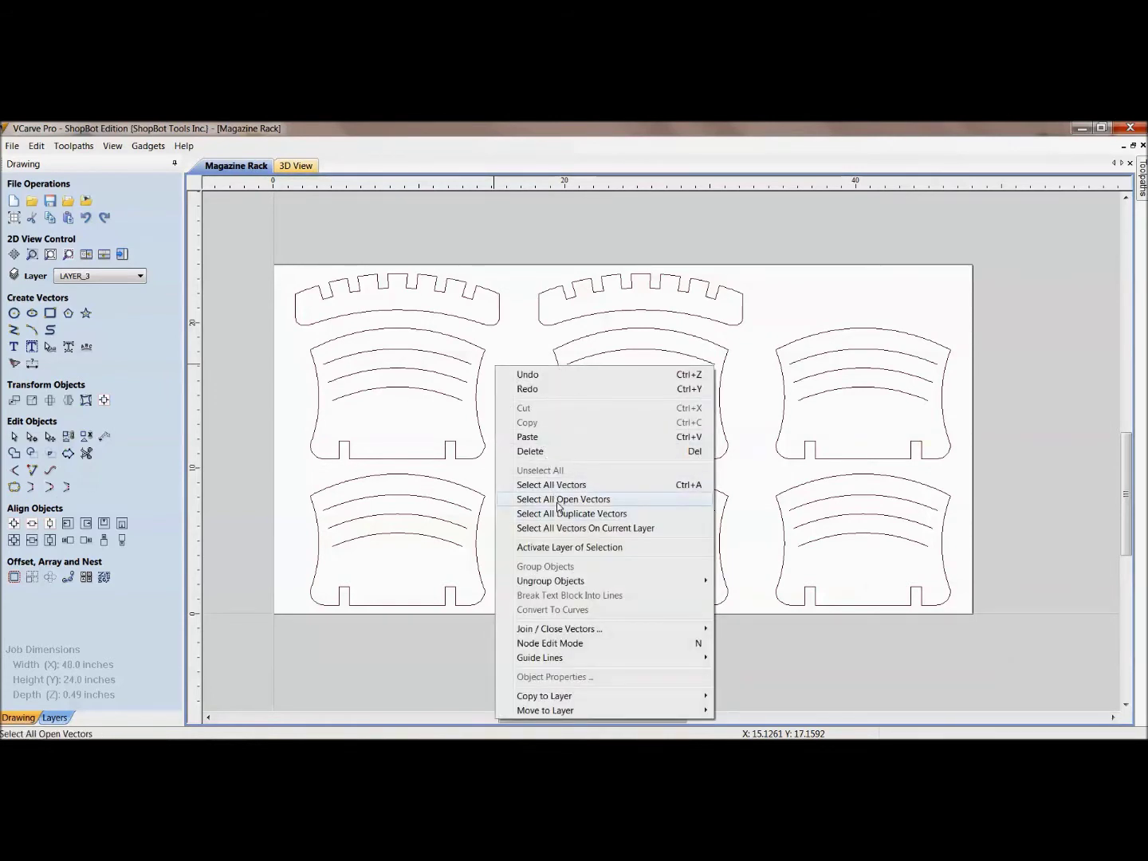
click(558, 501)
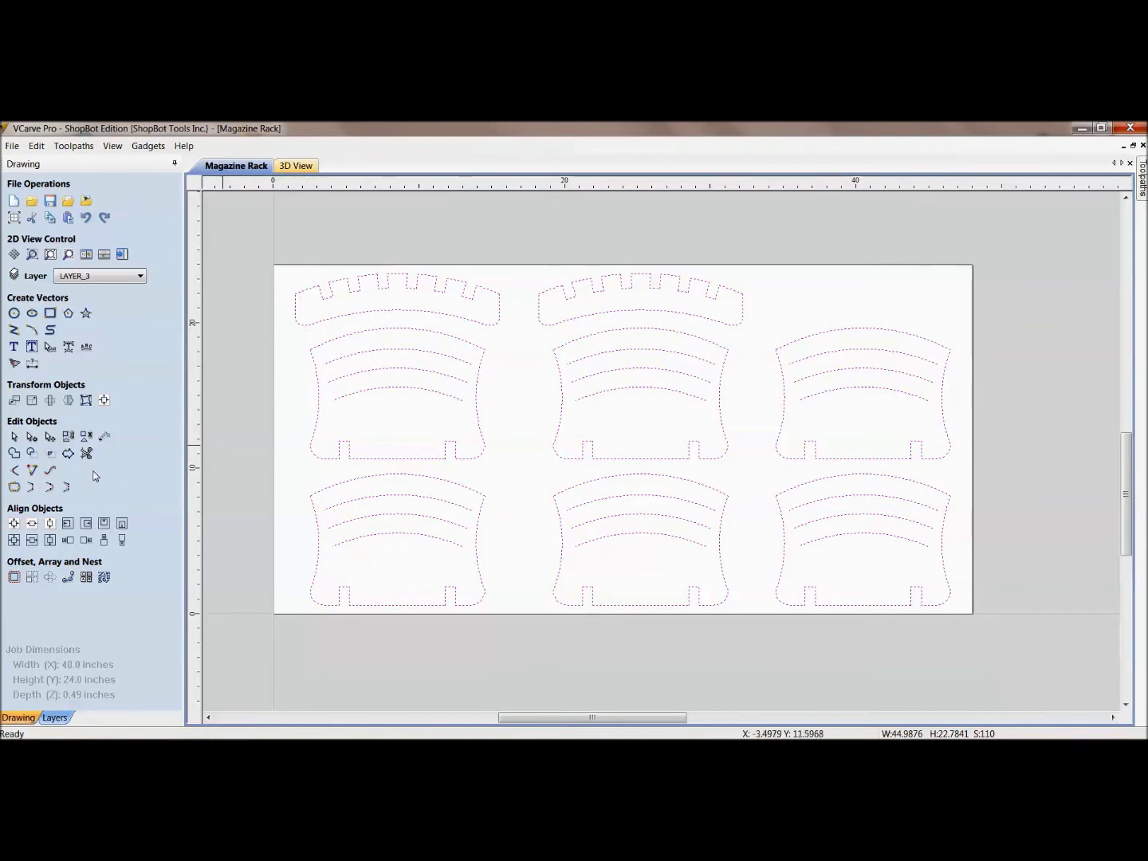
Step: Join the selected open vectors at the preset tolerance after examining the outline corners up close
click(14, 488)
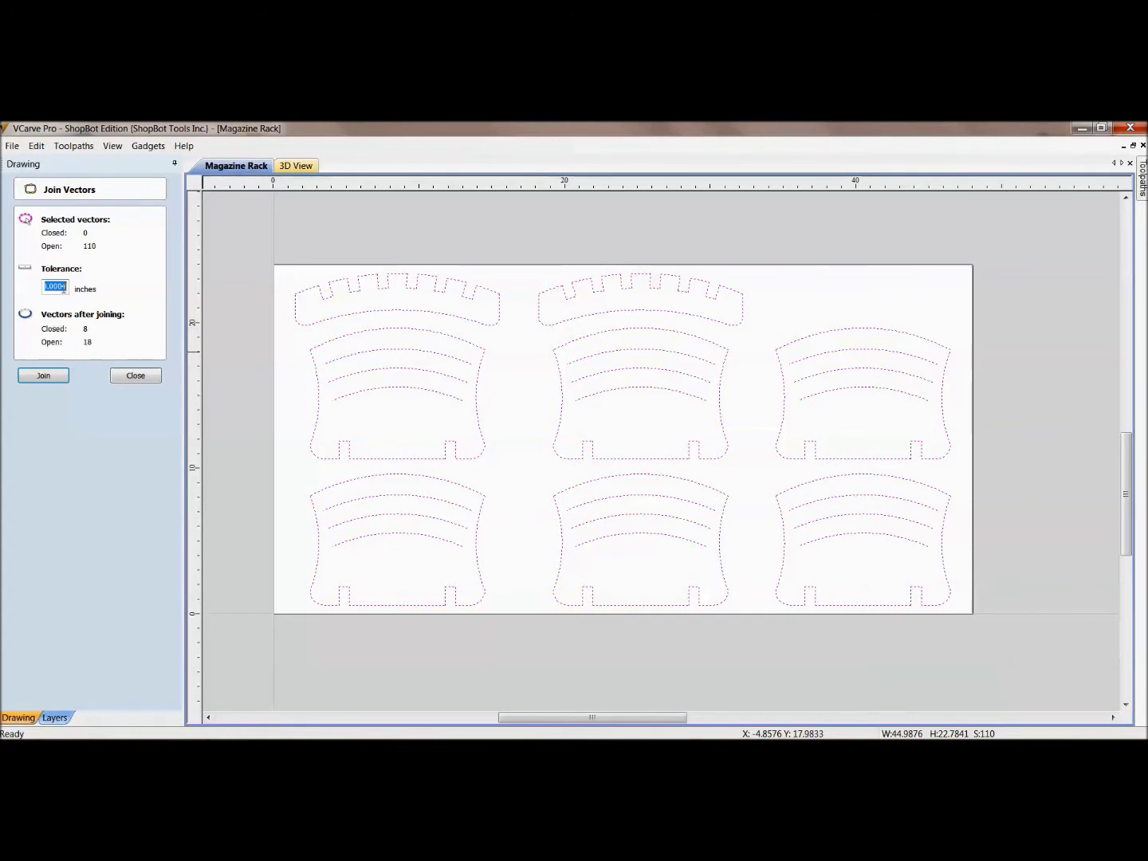
scroll(295, 297, up, 6)
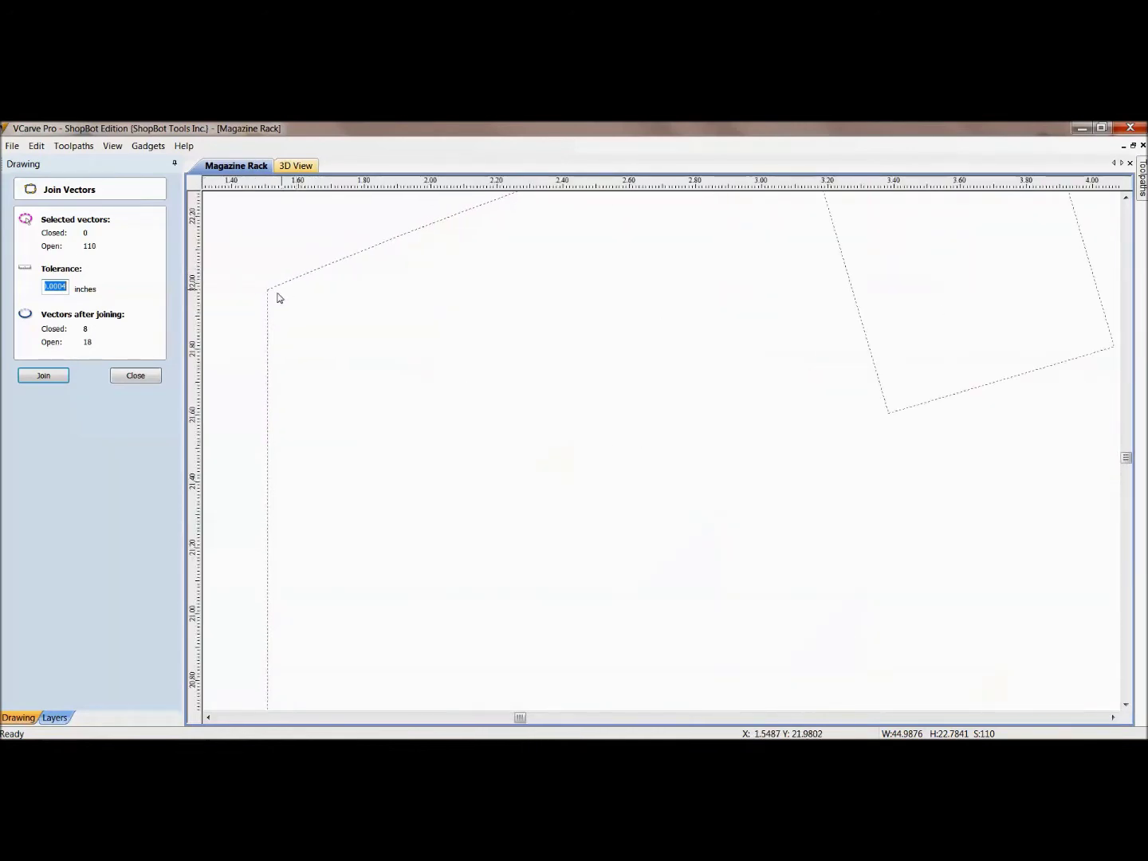
scroll(851, 416, down, 4)
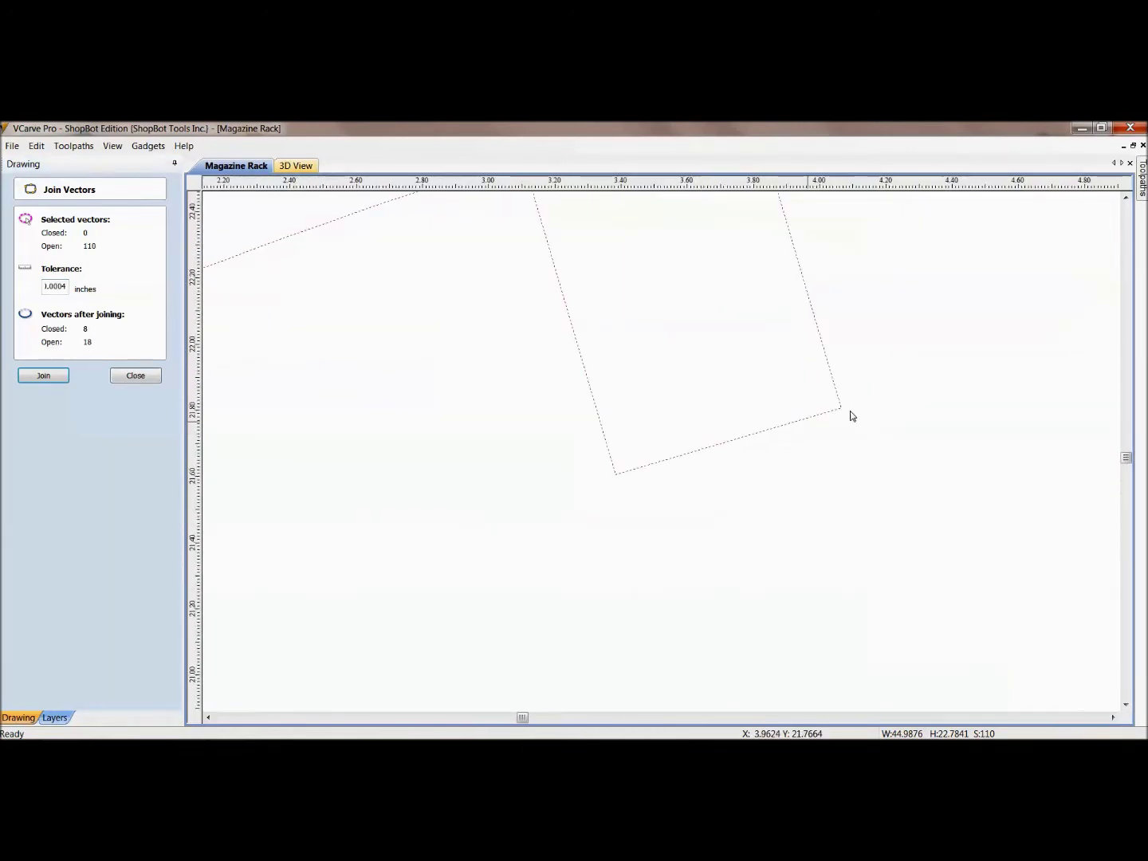
scroll(909, 327, down, 4)
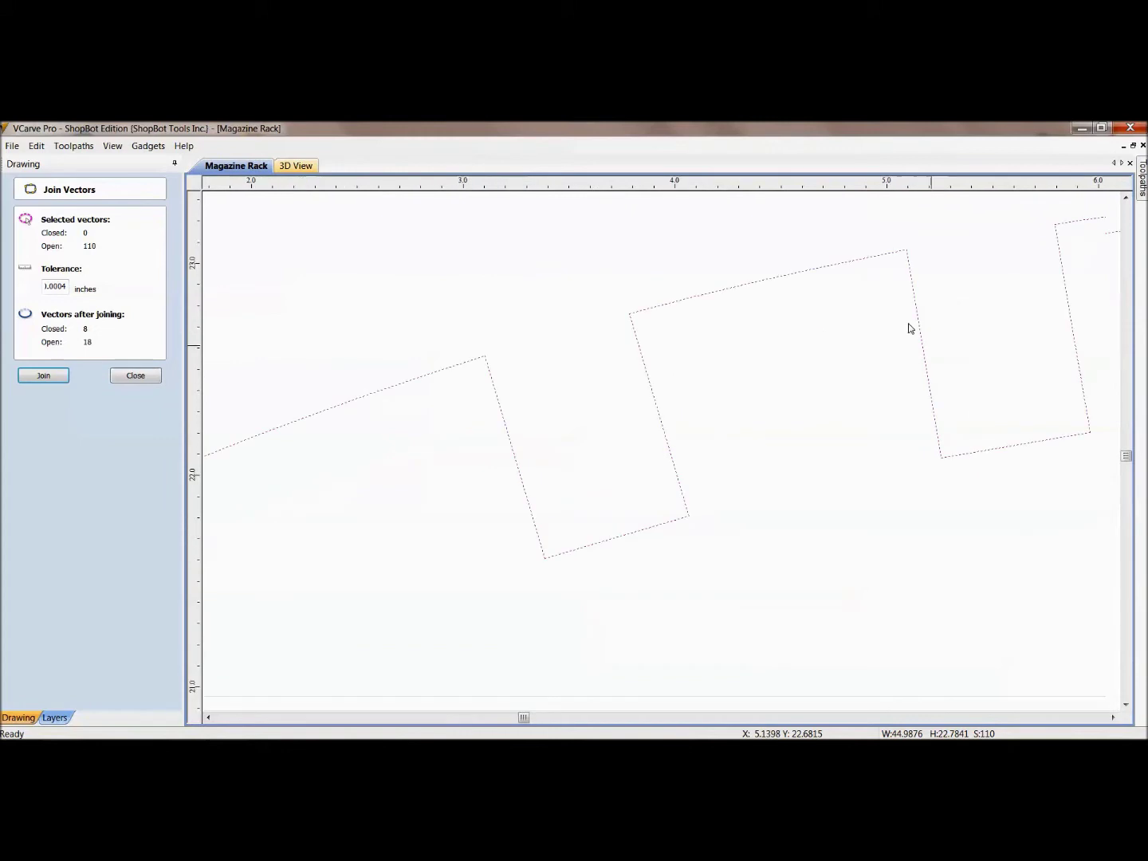
scroll(559, 390, down, 5)
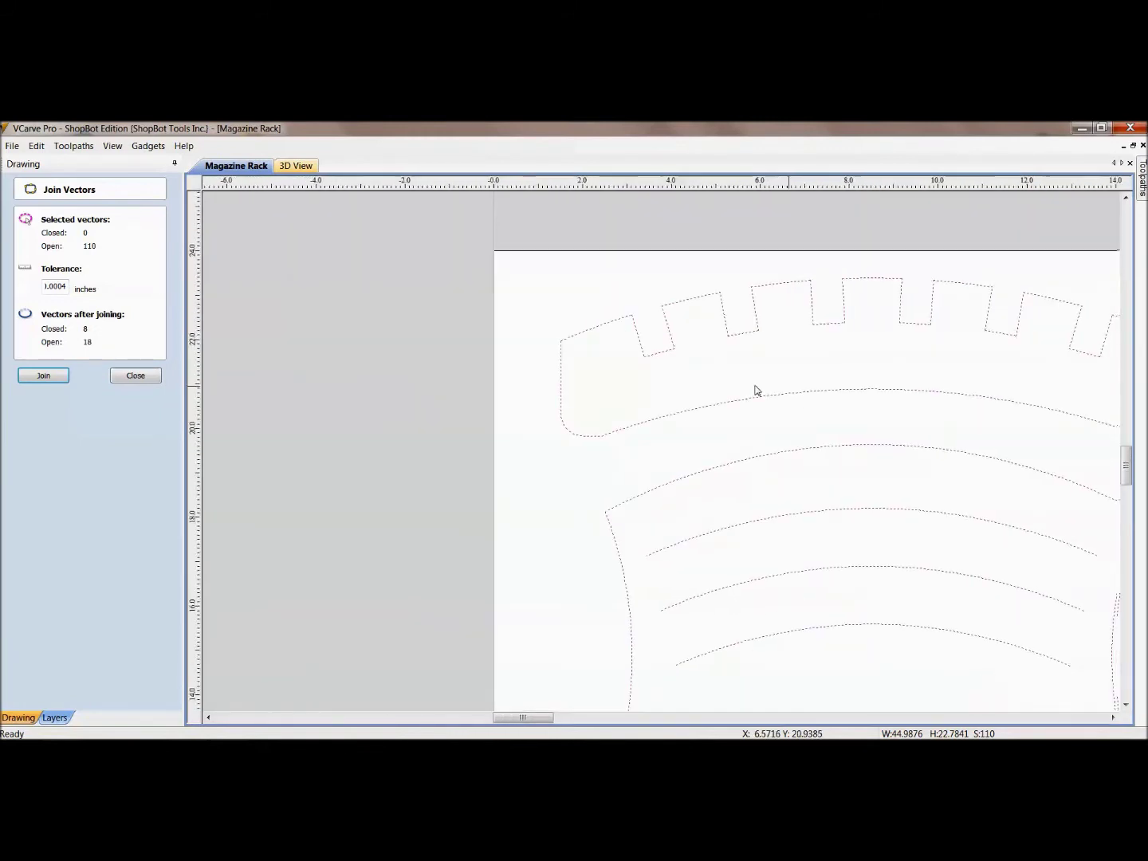
scroll(773, 341, down, 3)
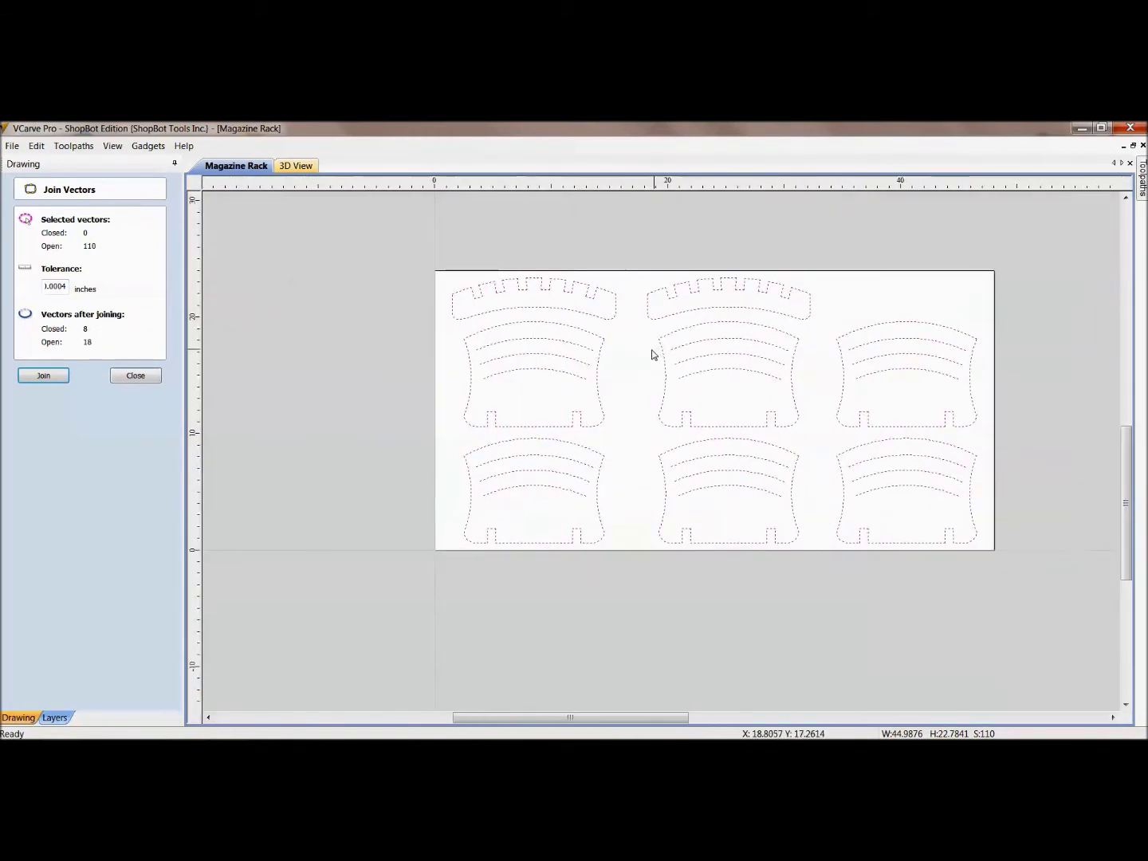
click(44, 377)
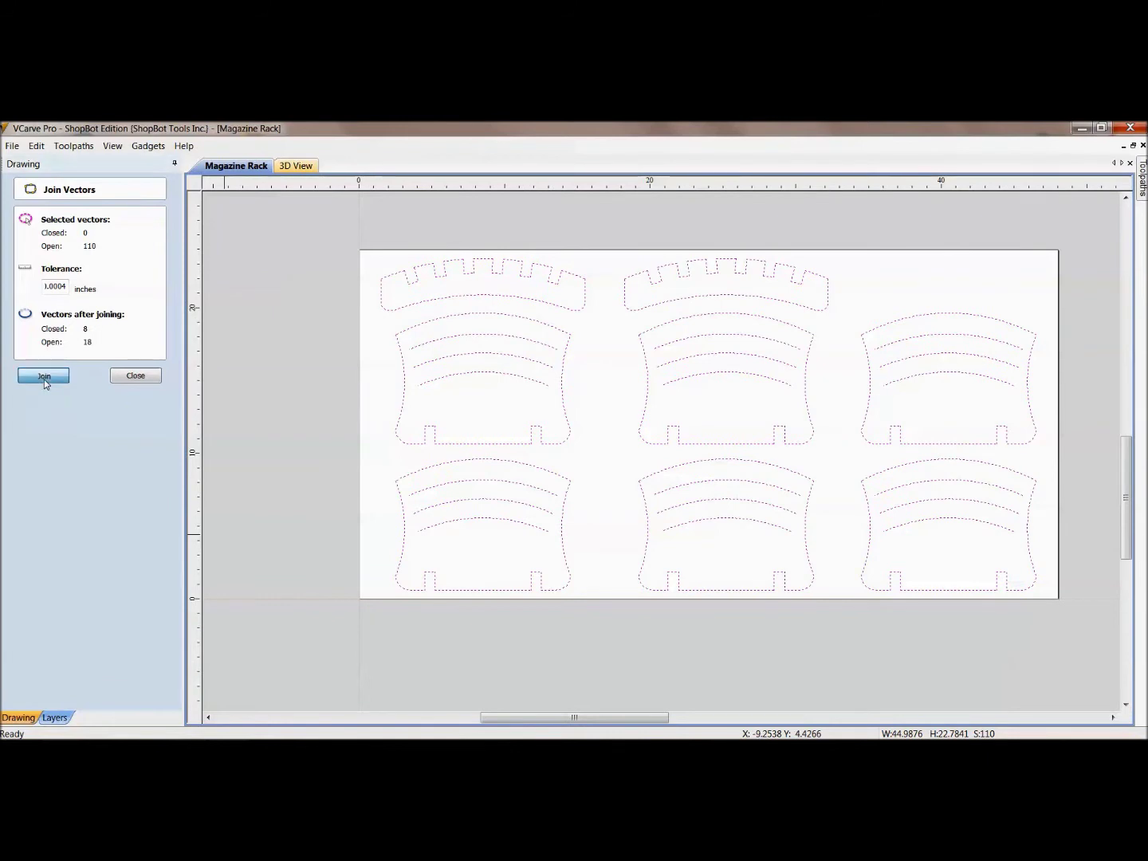
Step: Select all vectors to check the closed and open counts, then select only the first notched part's outline to check it
drag(345, 239, 1073, 621)
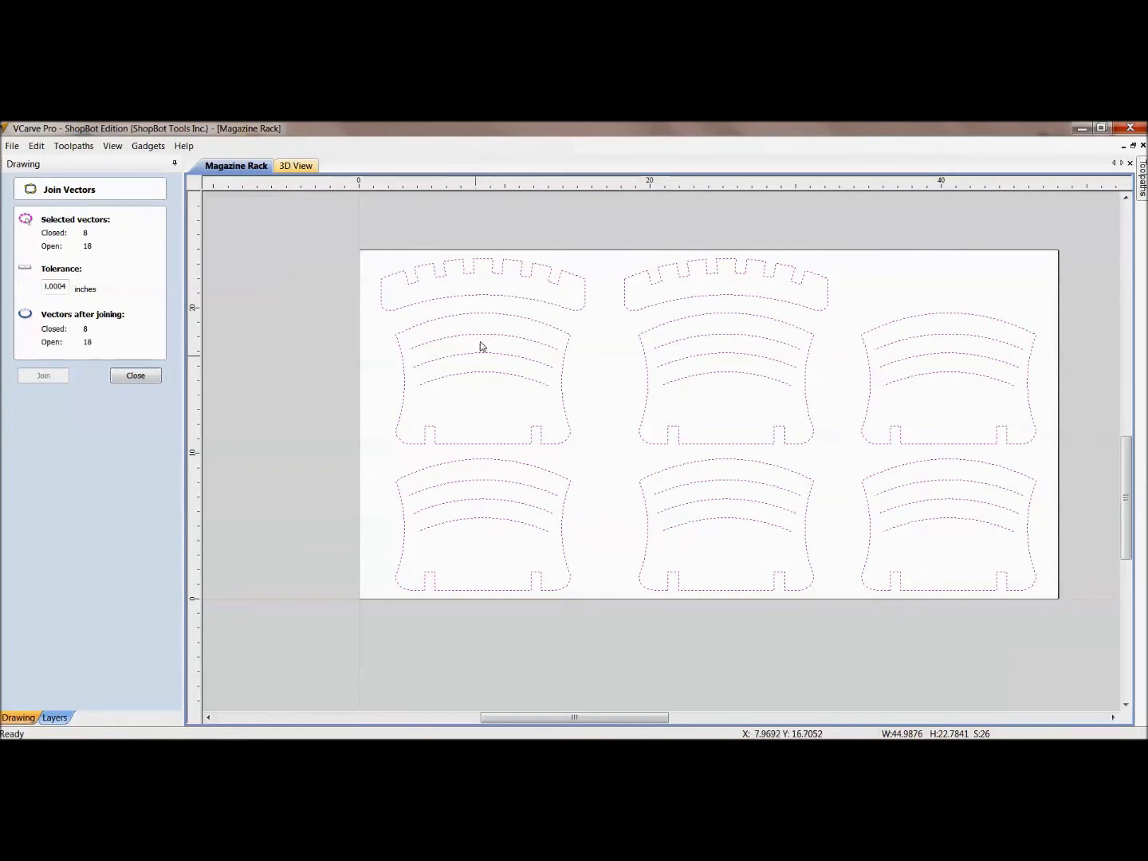
scroll(480, 347, up, 2)
click(484, 291)
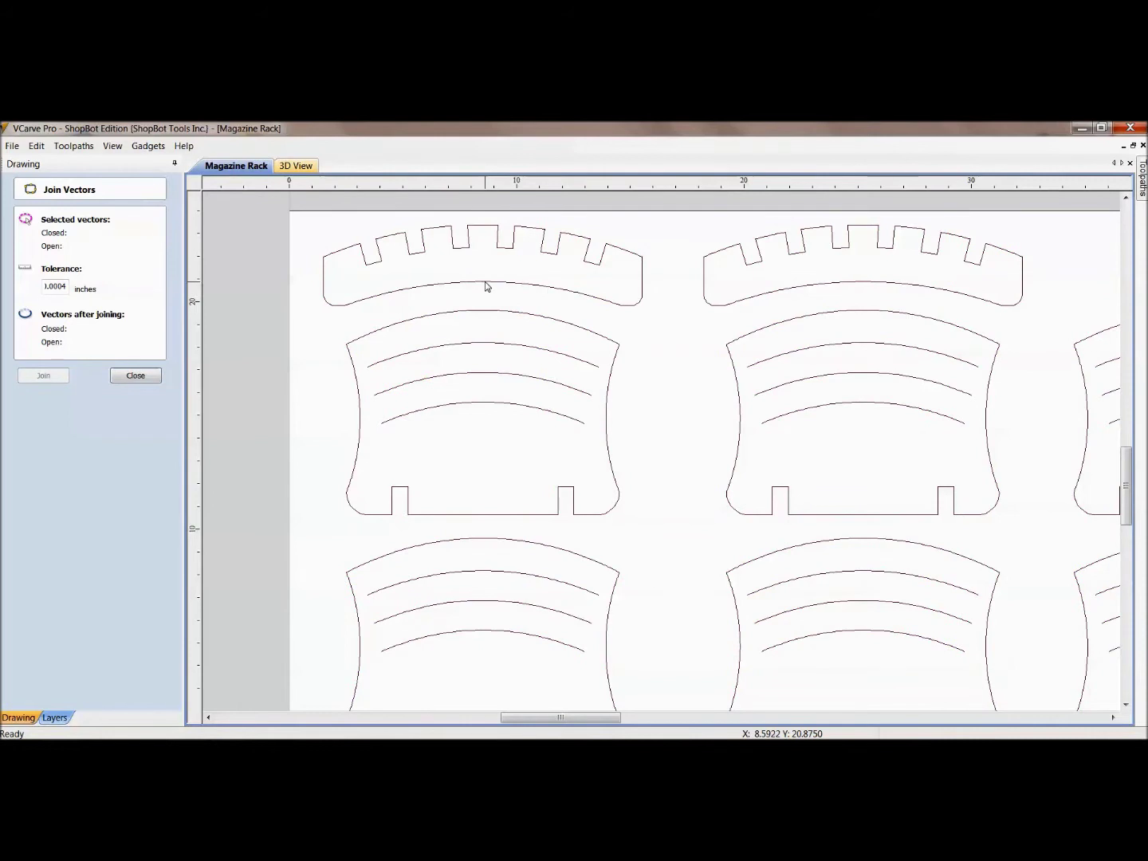
click(487, 285)
scroll(435, 313, down, 2)
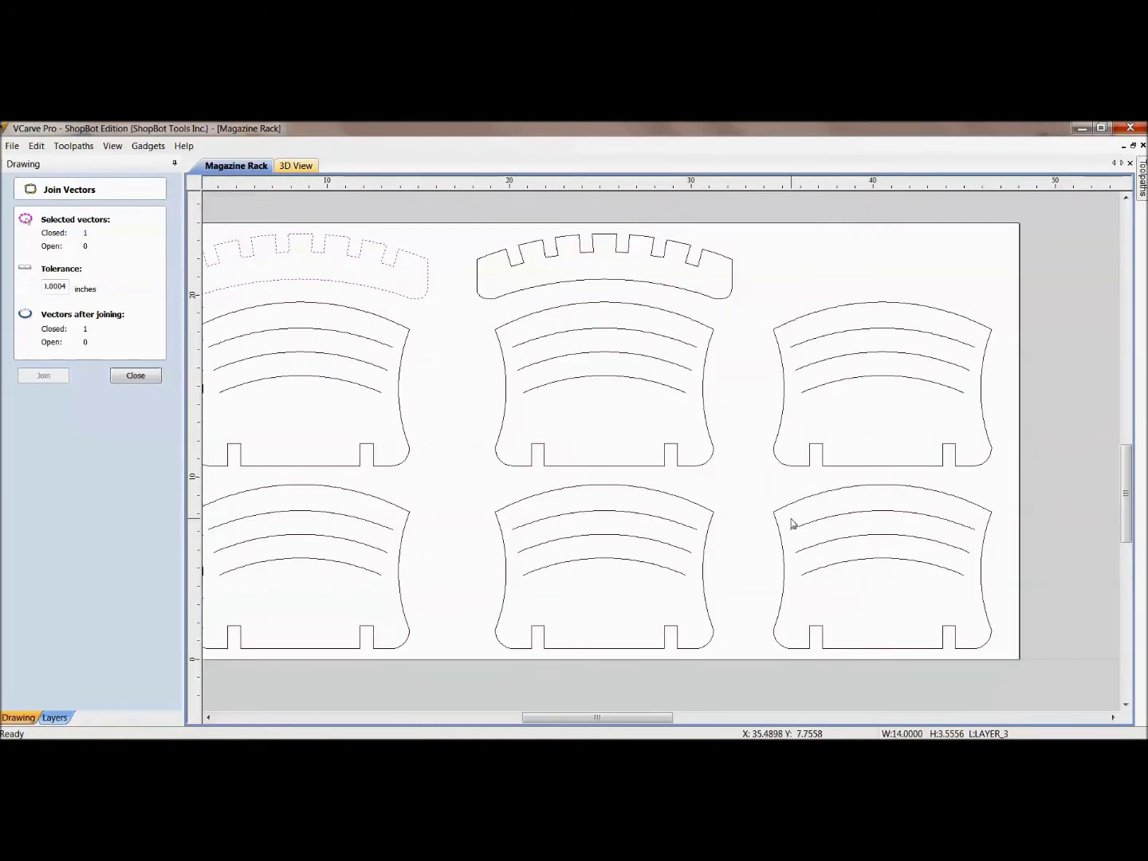
Step: Check individual slot curves on the first two upper side parts, then select the first side part's outline to check its closure
click(327, 384)
click(341, 358)
click(463, 362)
click(592, 377)
click(592, 354)
click(591, 337)
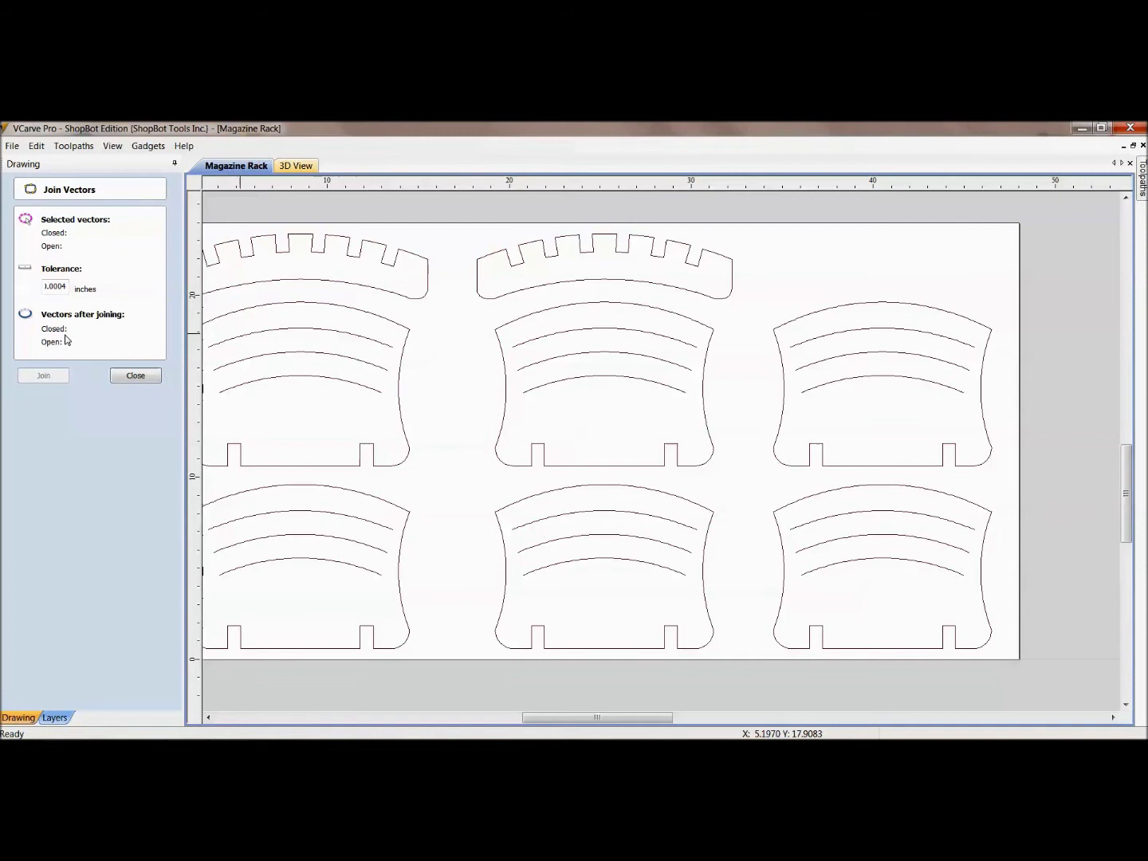
click(373, 467)
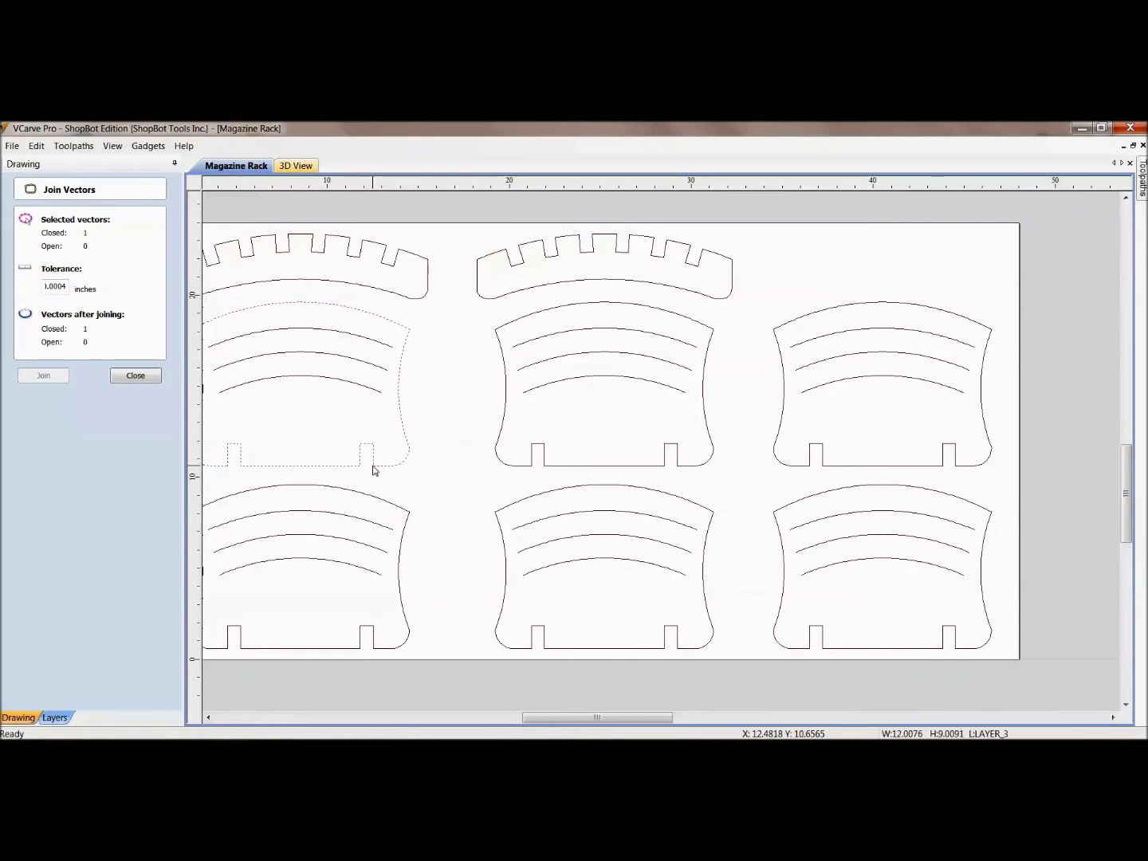
middle_drag(374, 464, 503, 442)
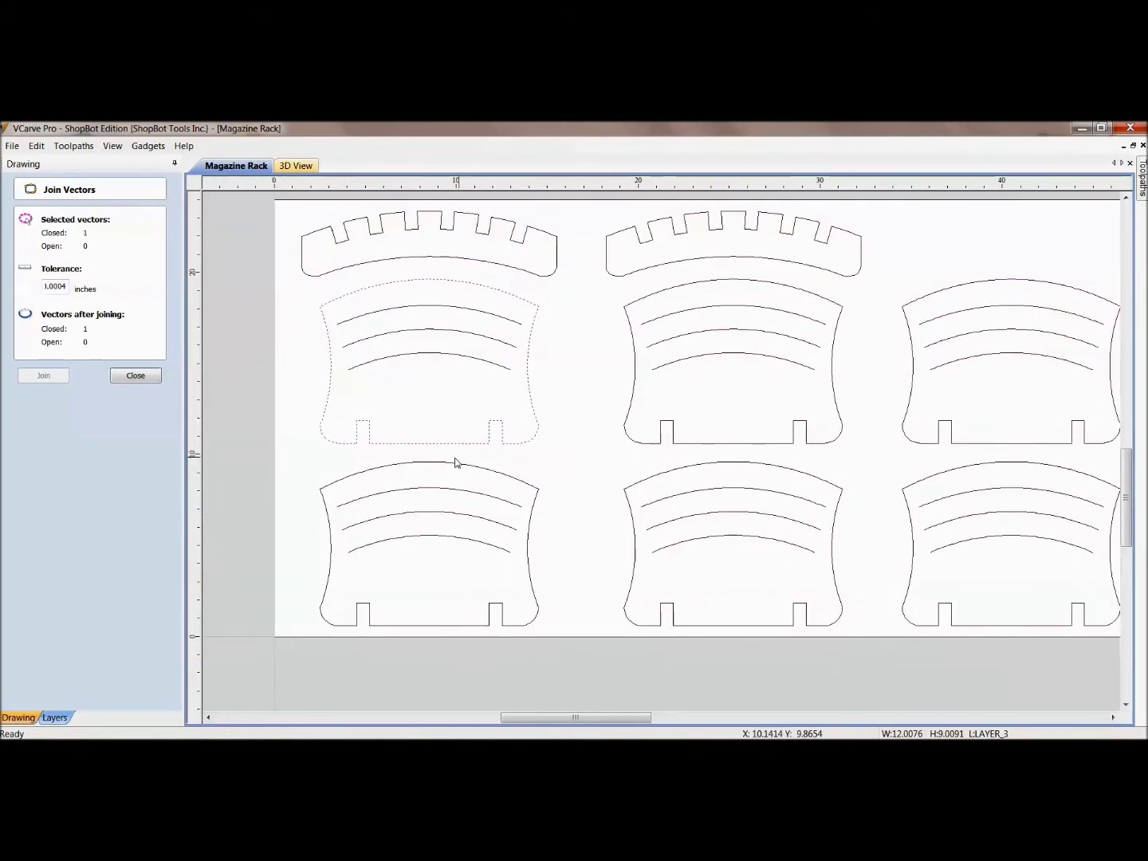
Step: Show the nodes of the first side part's outline, examine its start node up close and finish with Join Vectors
key(n)
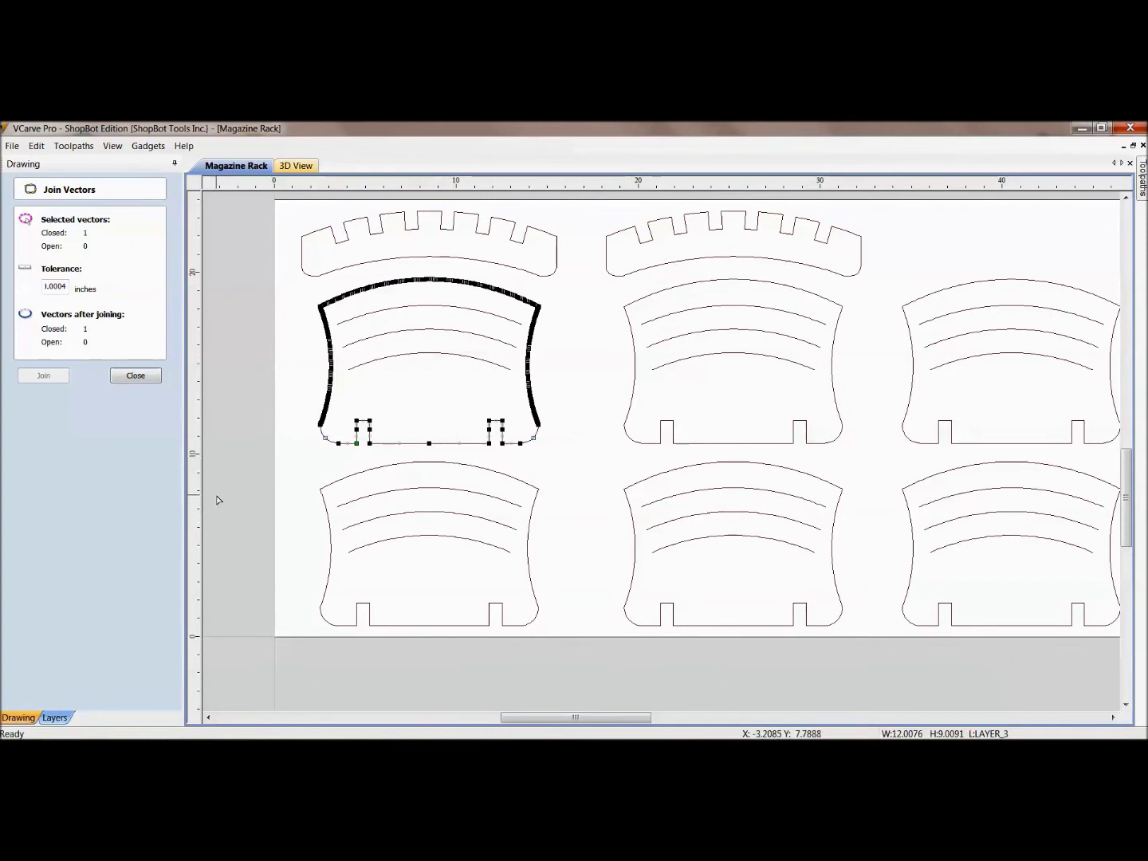
scroll(340, 453, up, 1)
scroll(341, 452, up, 10)
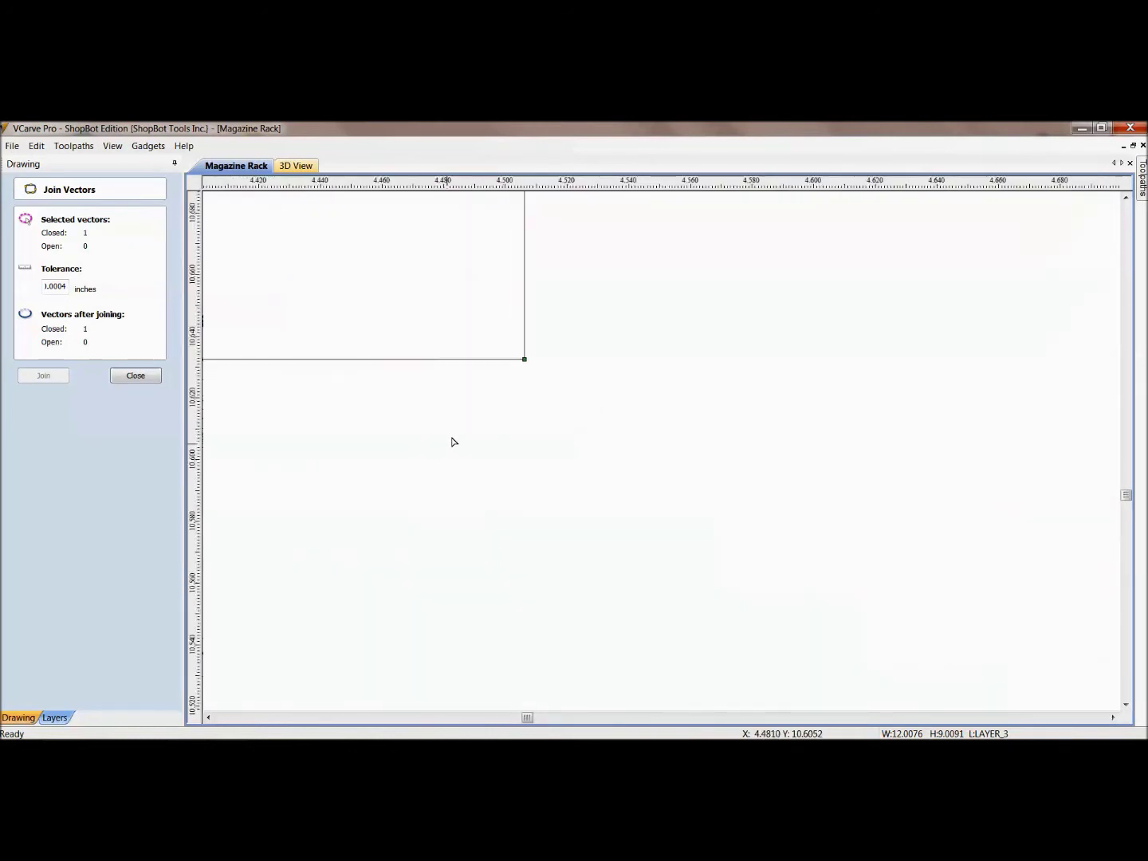
middle_drag(523, 342, 577, 418)
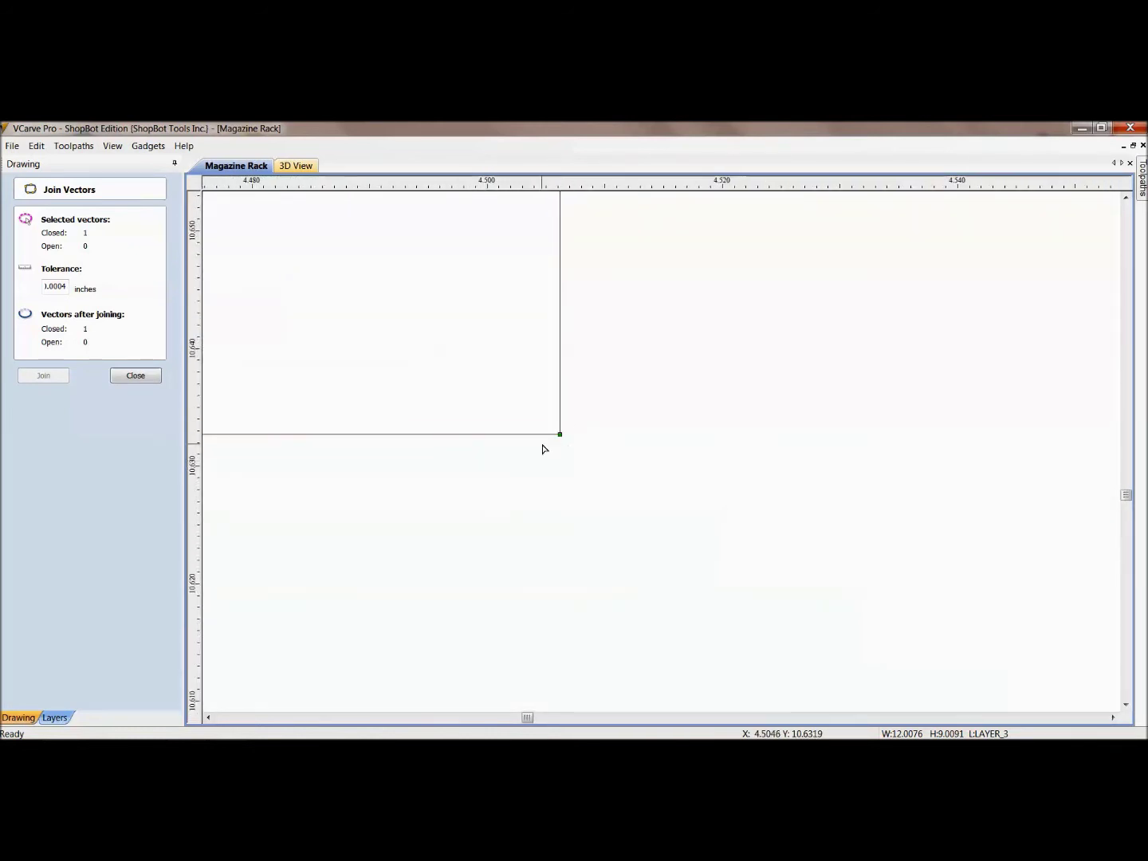
scroll(549, 422, down, 1)
scroll(548, 422, down, 10)
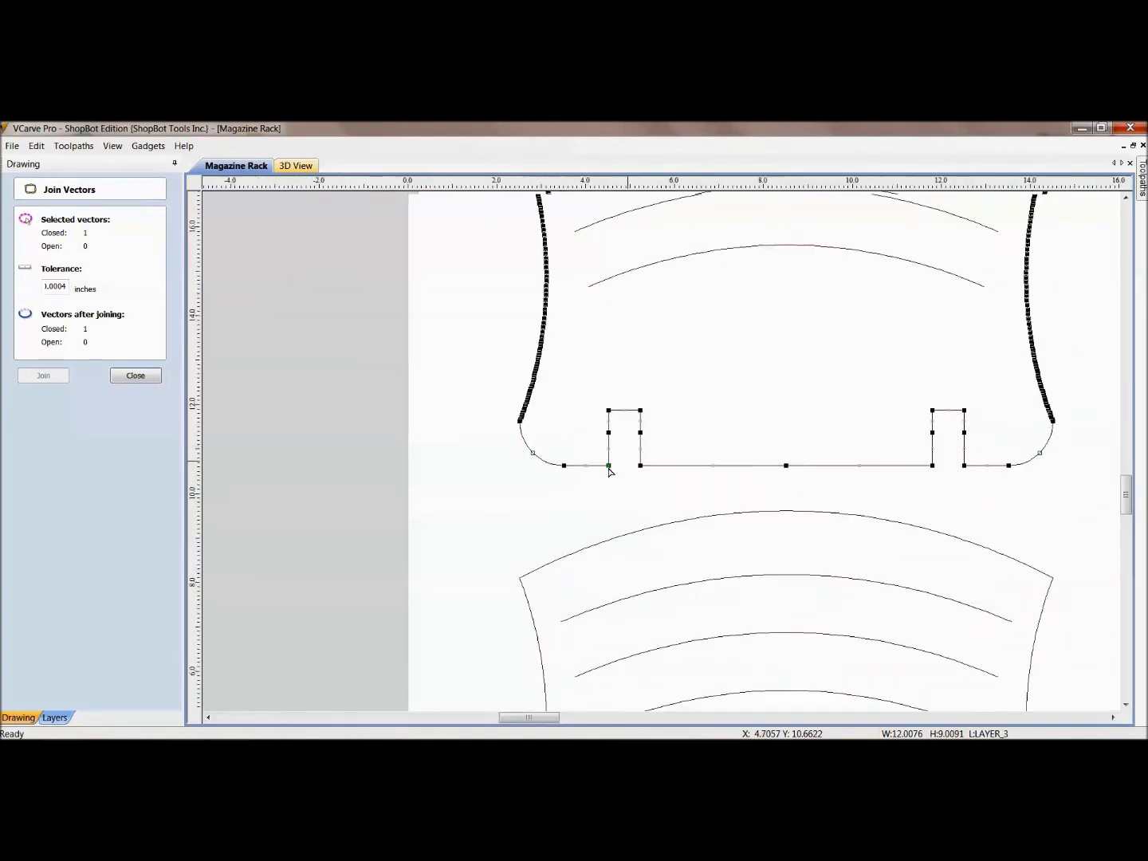
click(136, 376)
scroll(568, 415, down, 1)
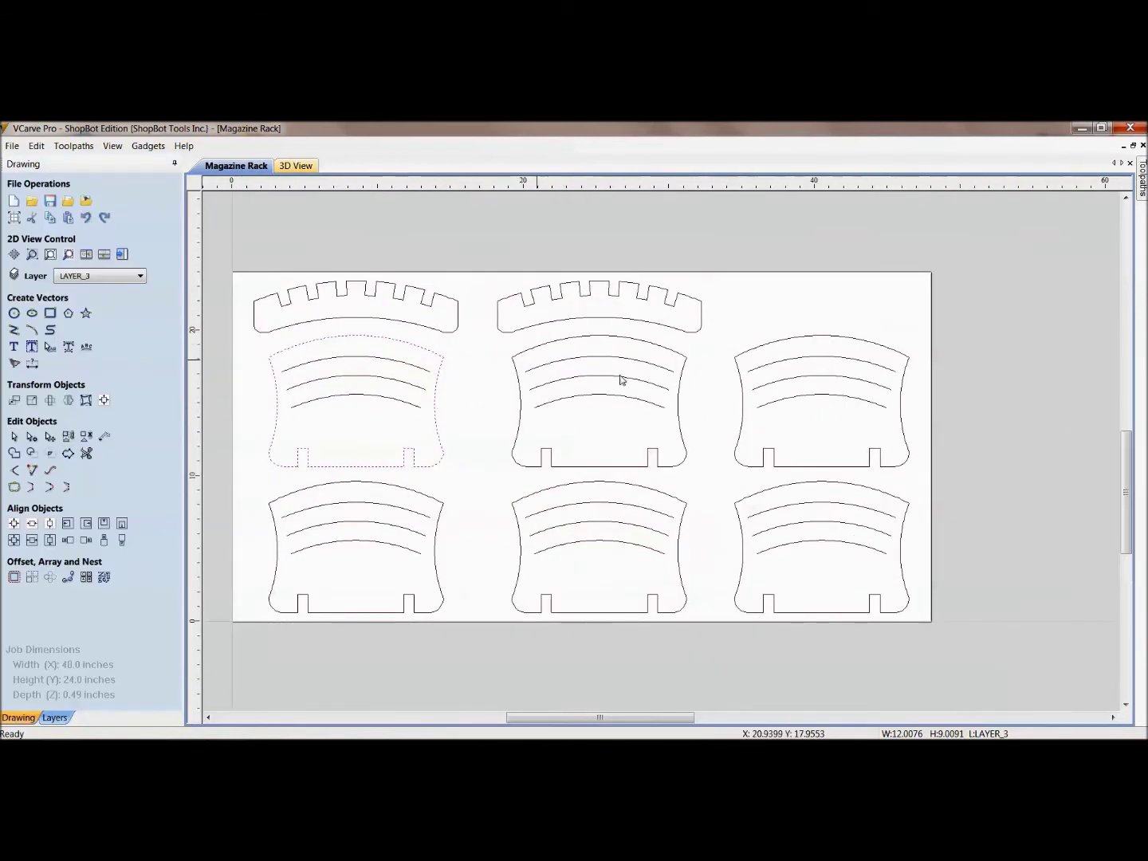
Step: Deselect the side part's outline and look over the vector selection commands, the toolpath operations and the 3D view
click(484, 428)
right_click(484, 428)
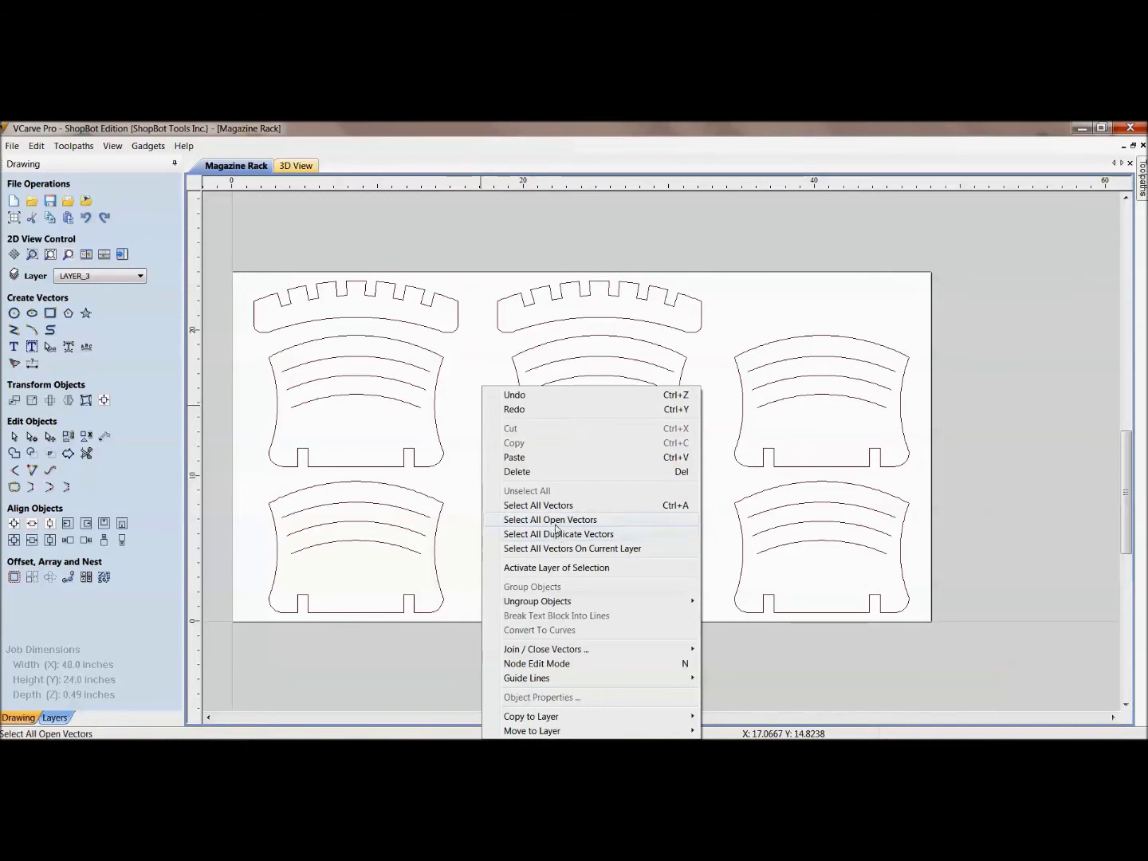
click(1141, 176)
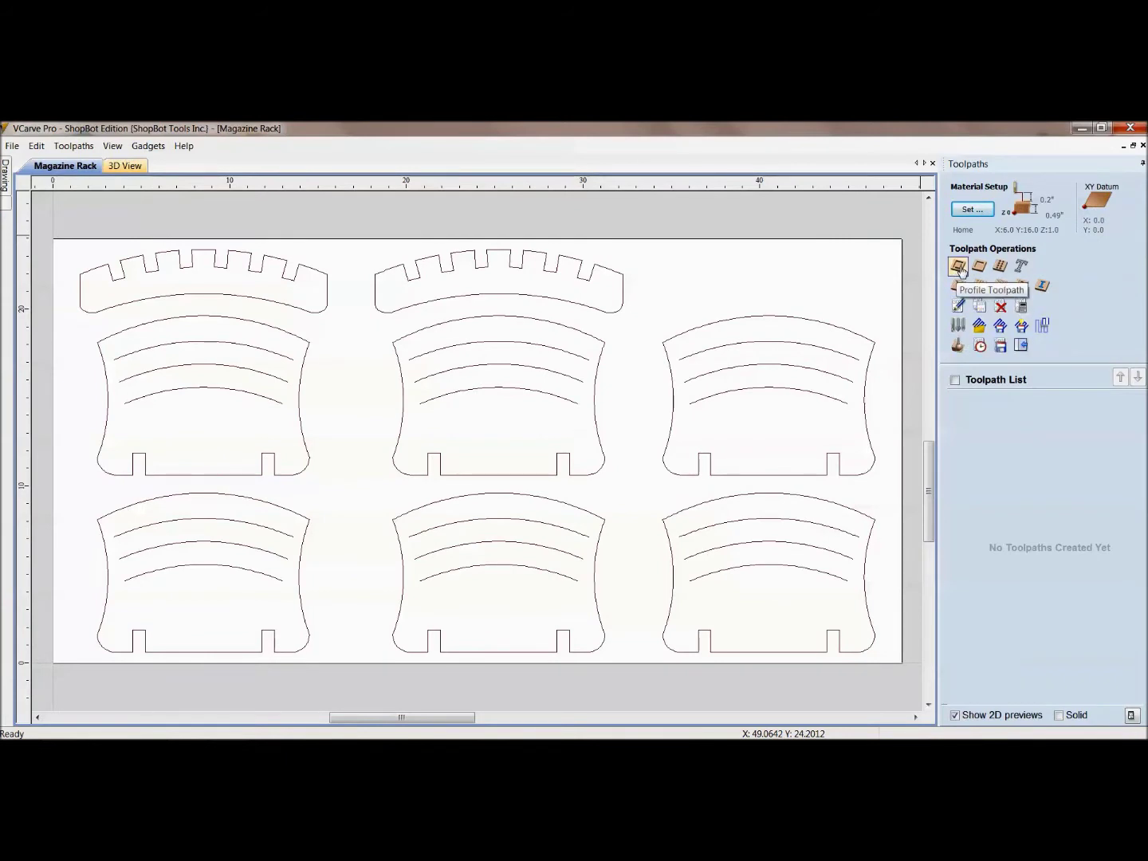
click(145, 166)
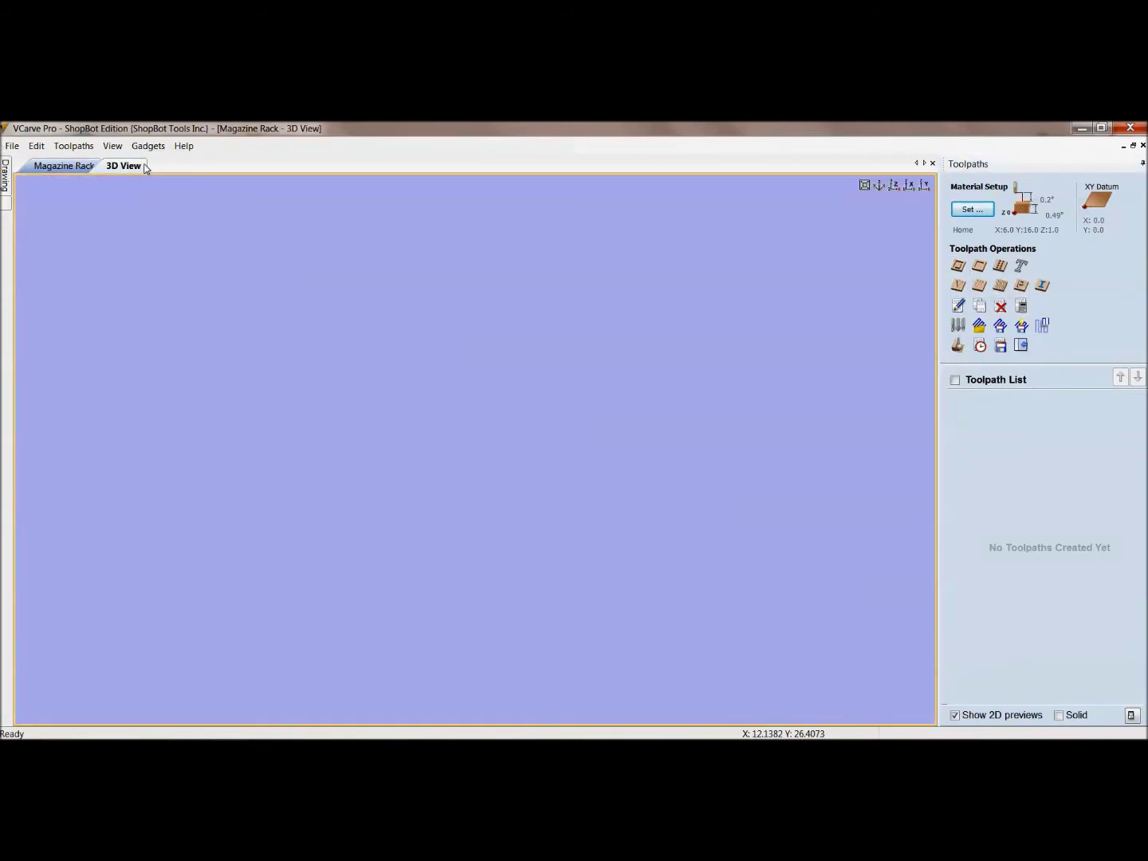
click(64, 166)
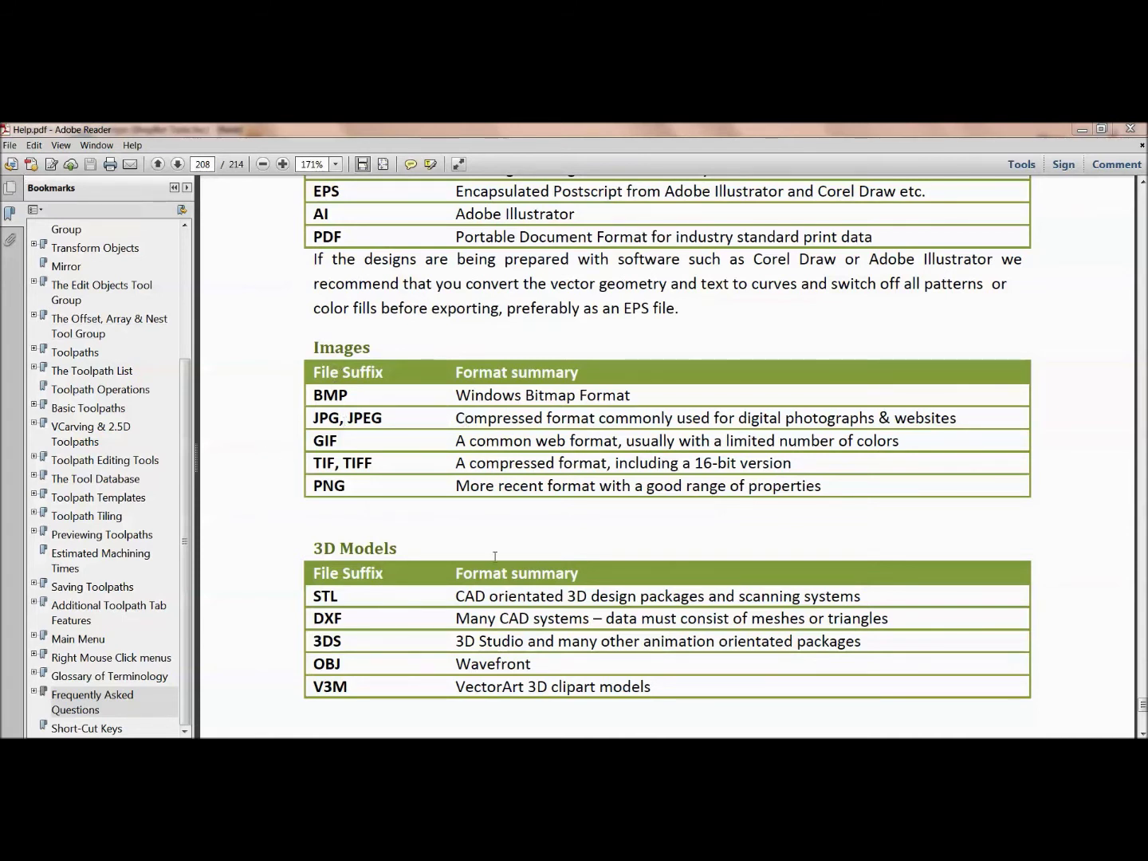
Step: Close the help PDF and review the Note job's size, material thickness and datum position in VCarve Pro
click(1130, 129)
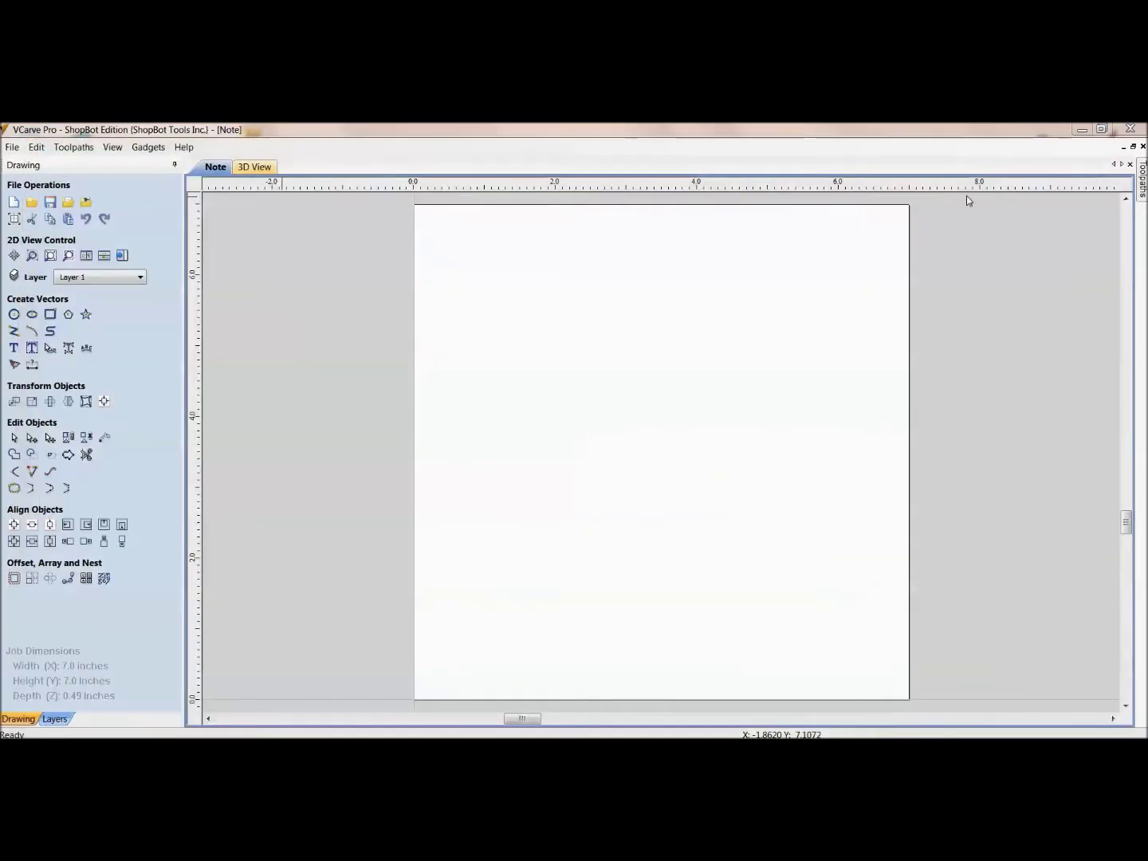
click(12, 219)
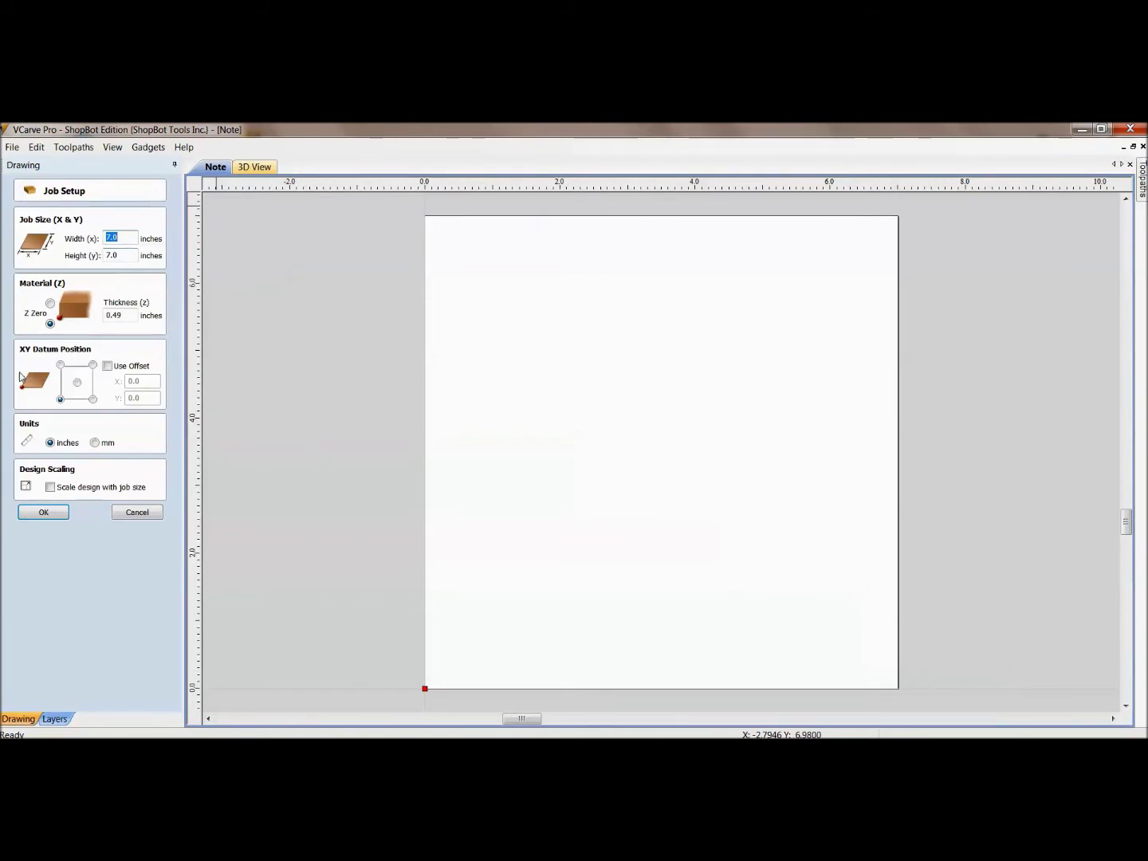
click(46, 516)
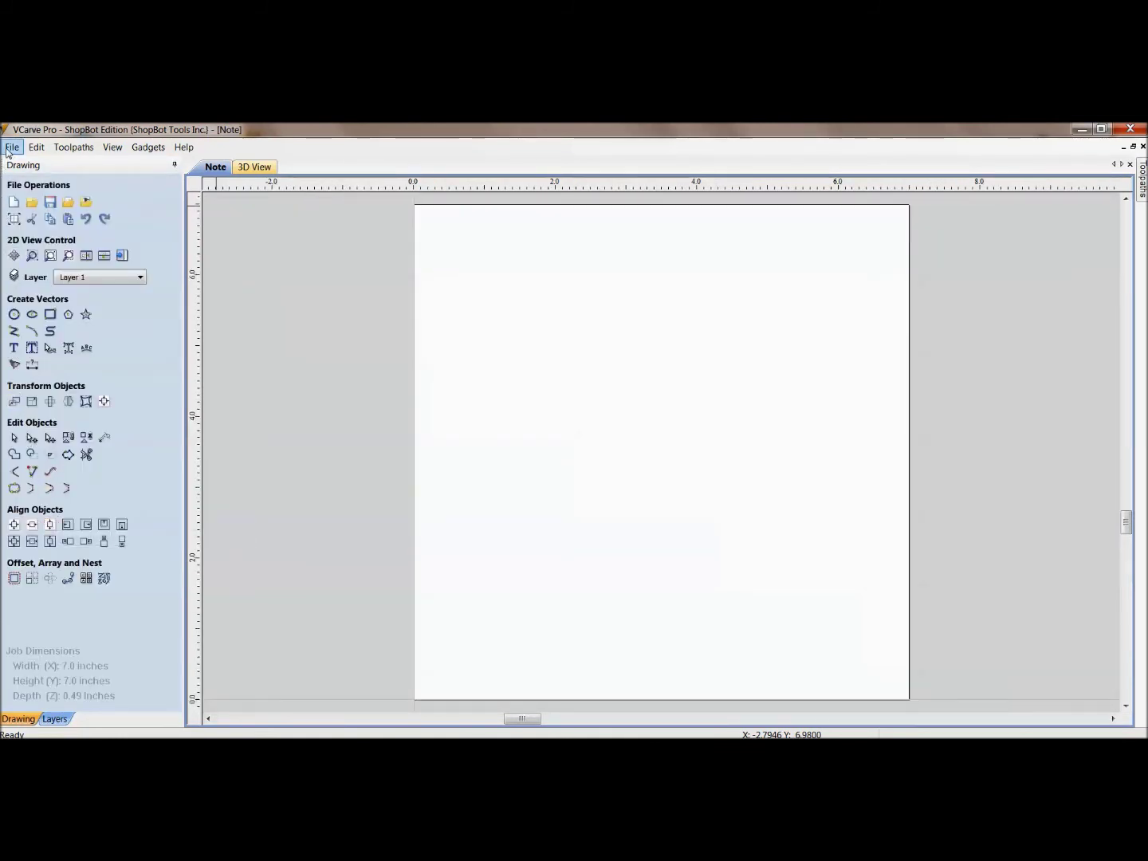
Step: Import the note image and trace it into vectors using Black / White, threshold 0.50, corner fit 82% and noise filter 2
click(85, 204)
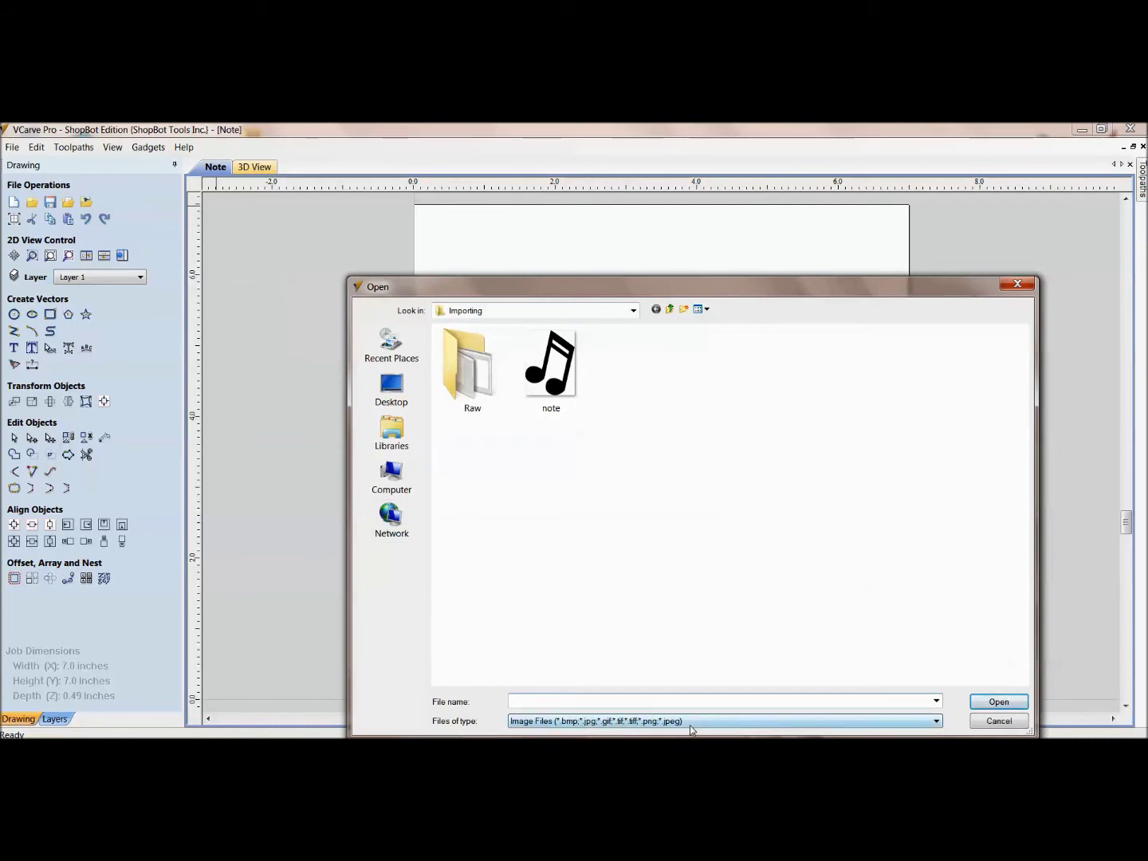
click(541, 363)
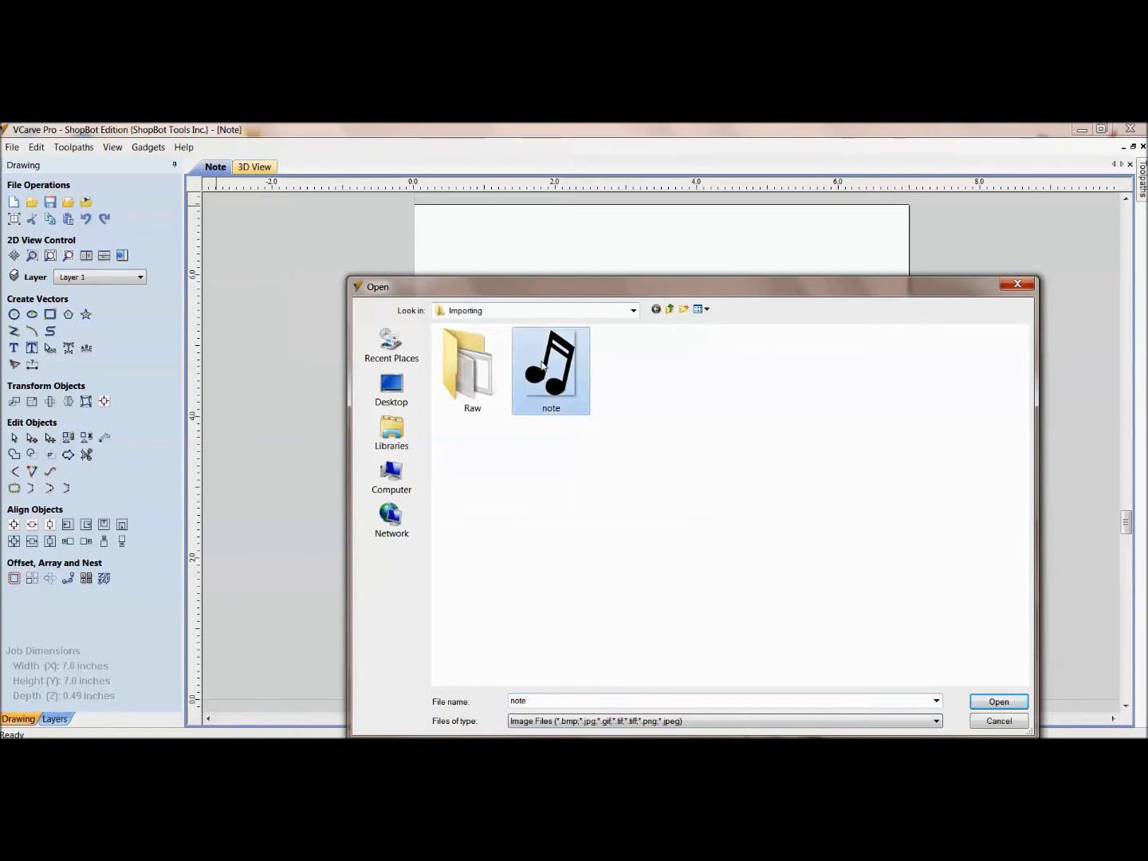
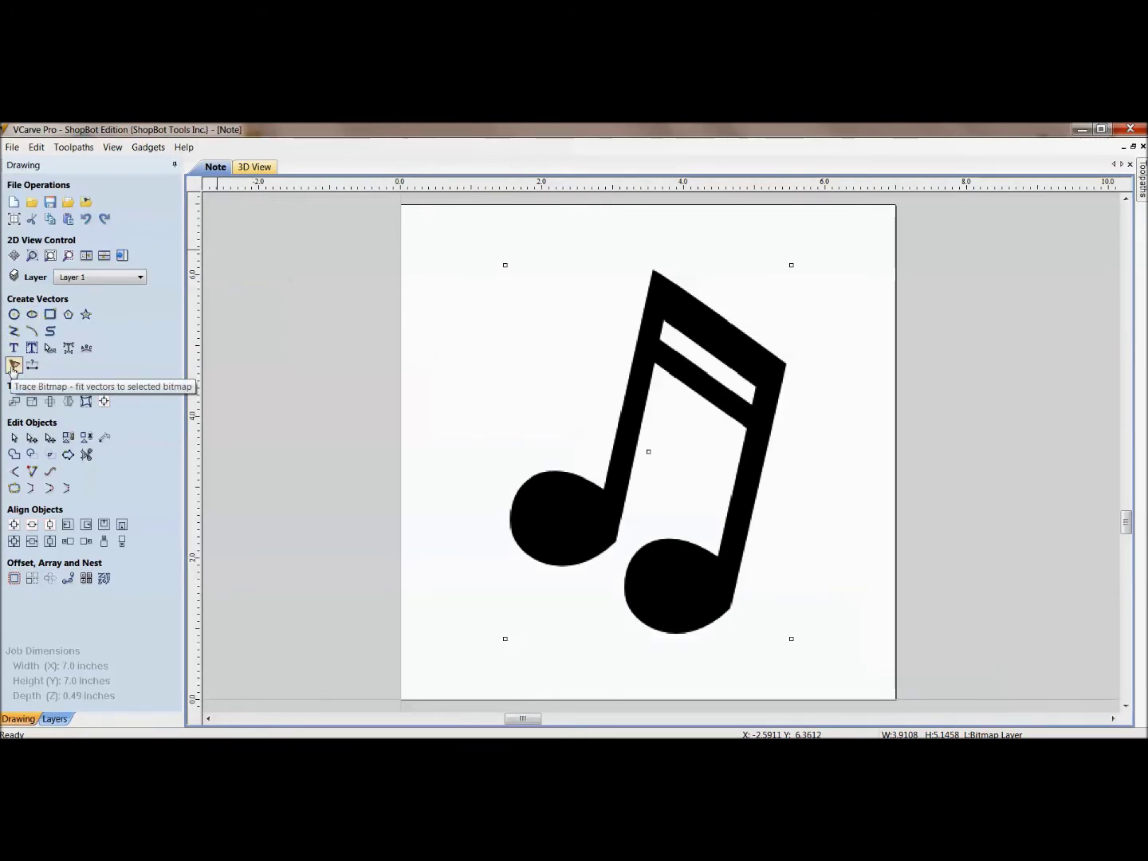
click(13, 366)
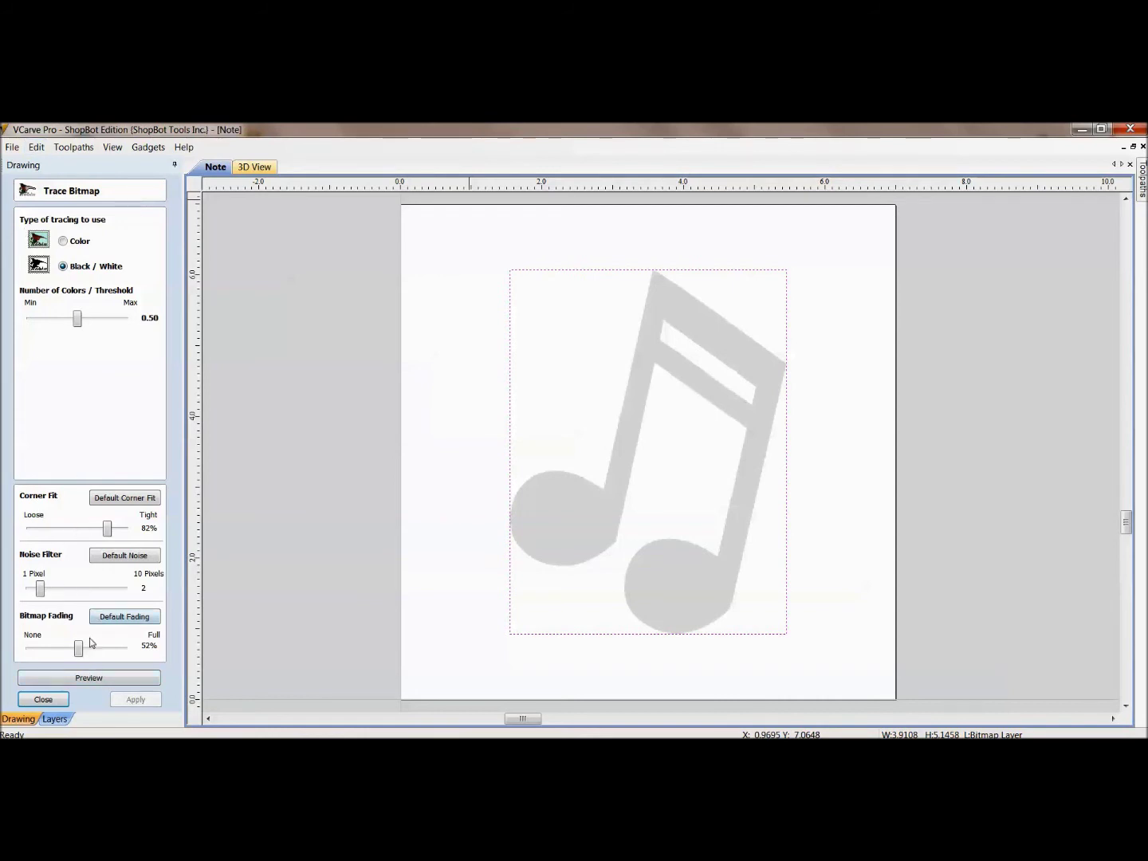
click(102, 679)
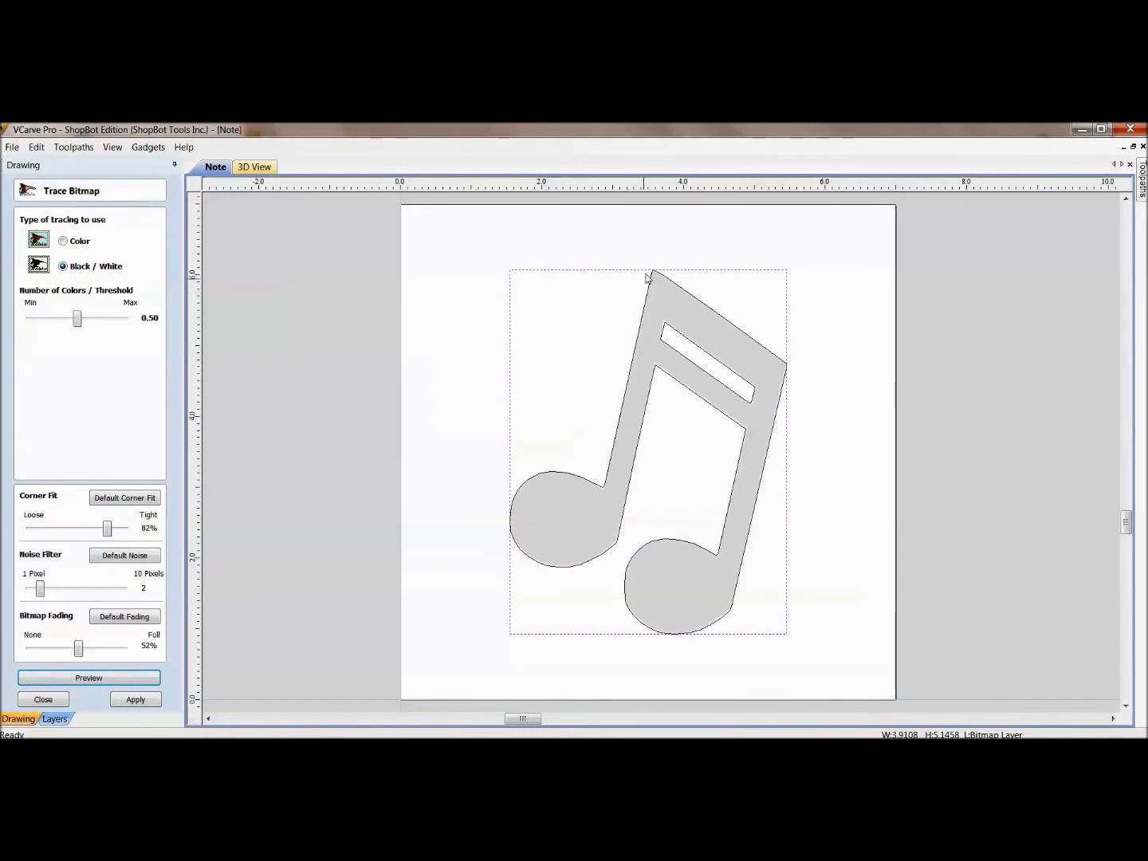
click(135, 699)
click(43, 699)
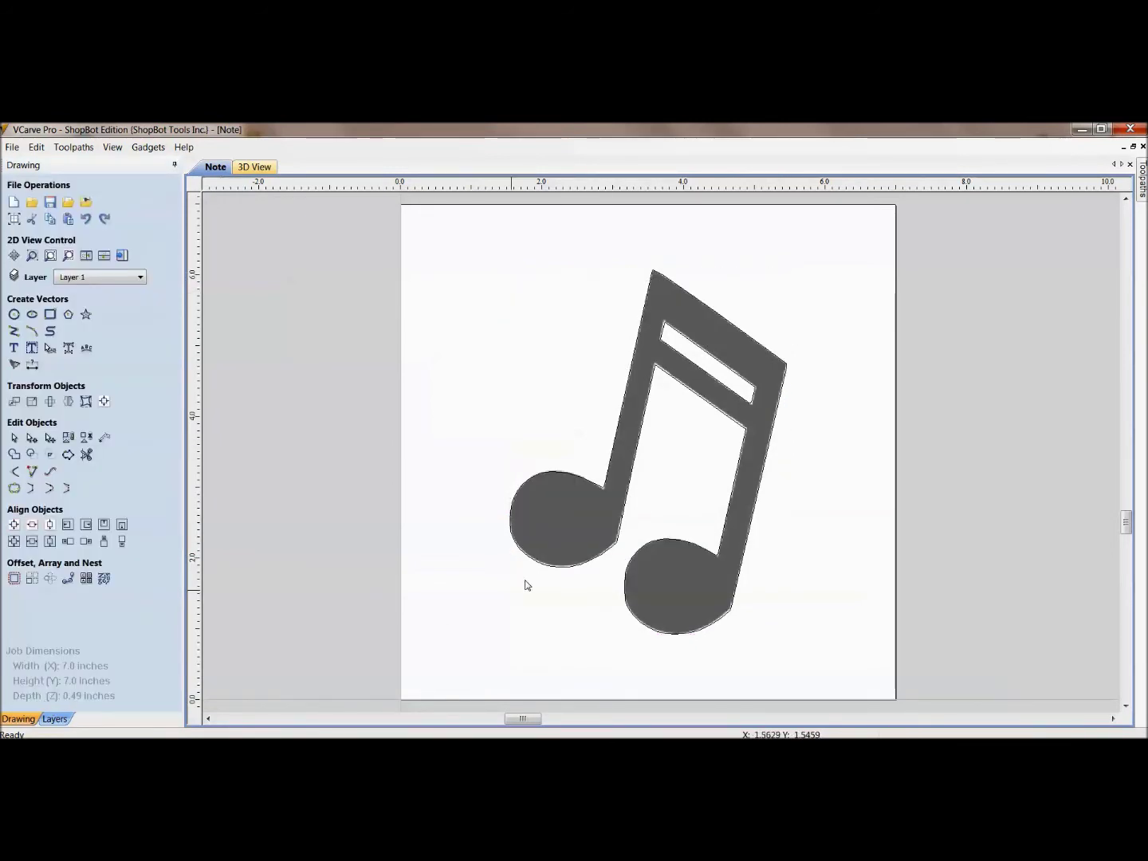
Step: Hide the Bitmap Layer after comparing the traced vectors with the image pixels up close
scroll(593, 494, up, 10)
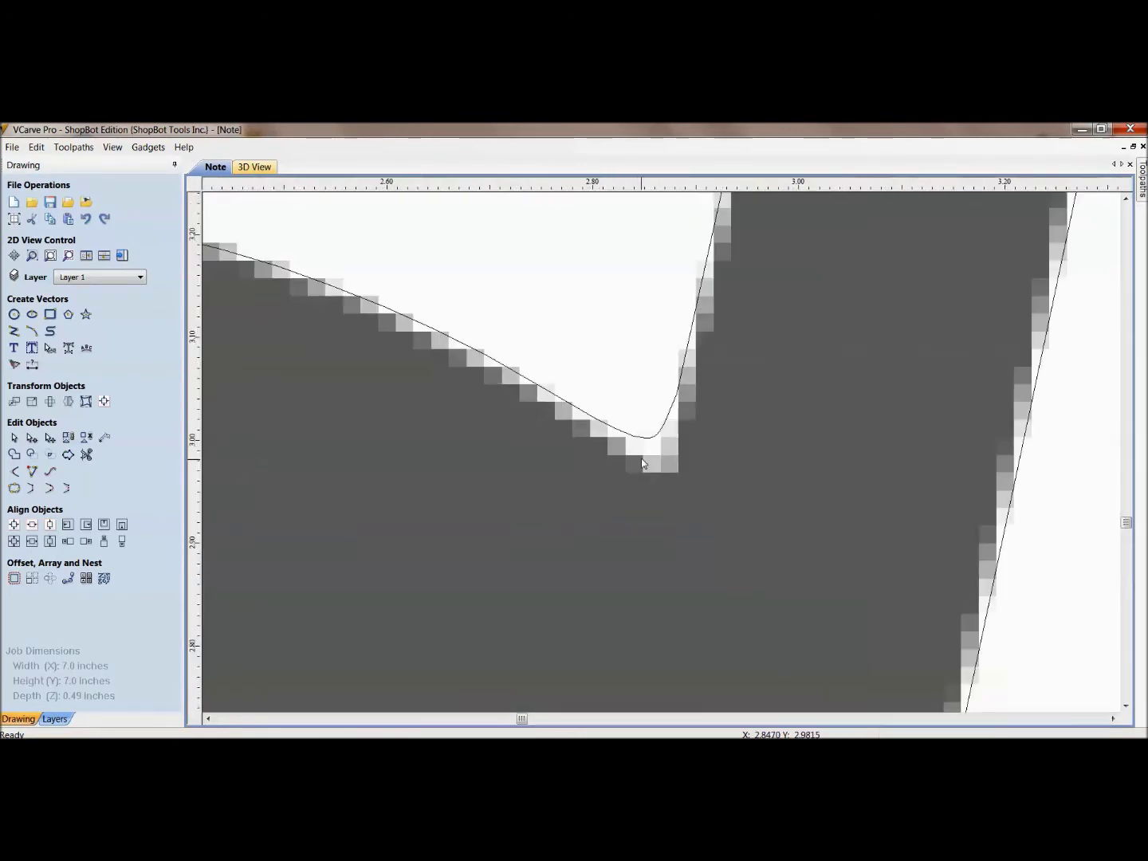
scroll(681, 481, down, 6)
scroll(680, 477, down, 4)
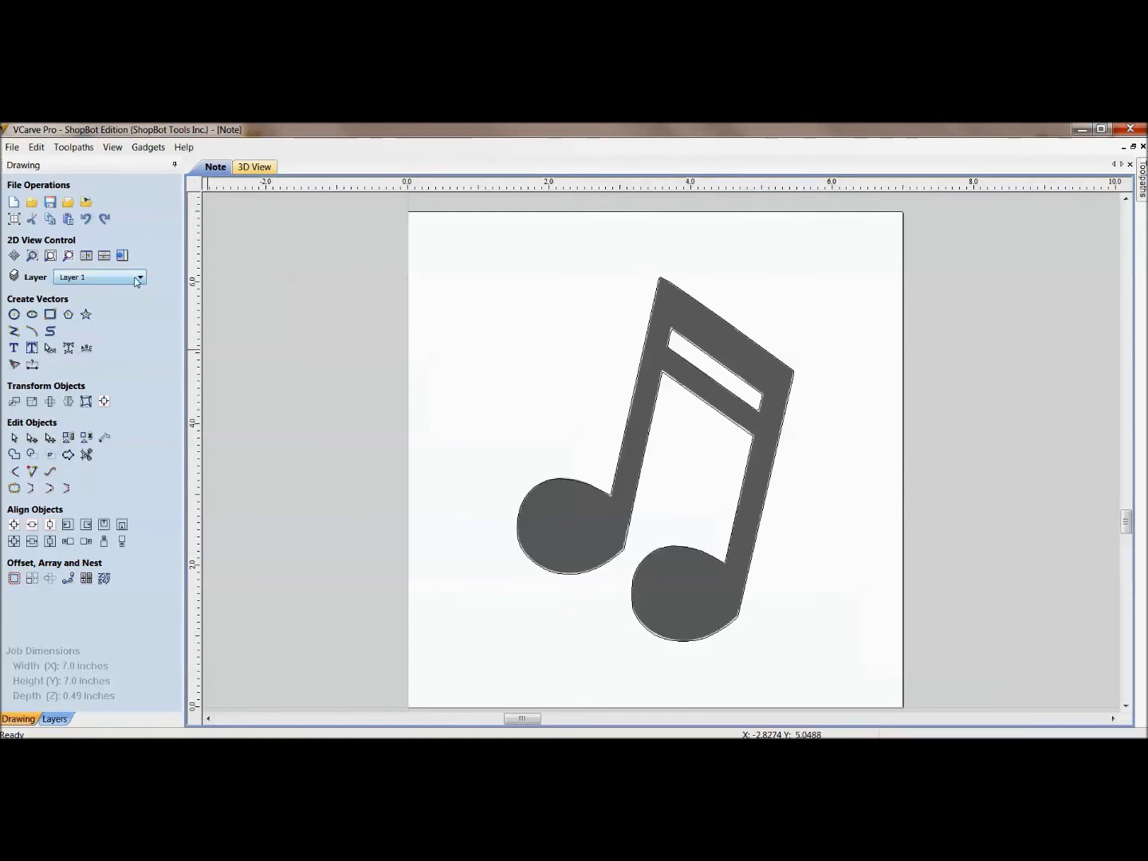
click(108, 279)
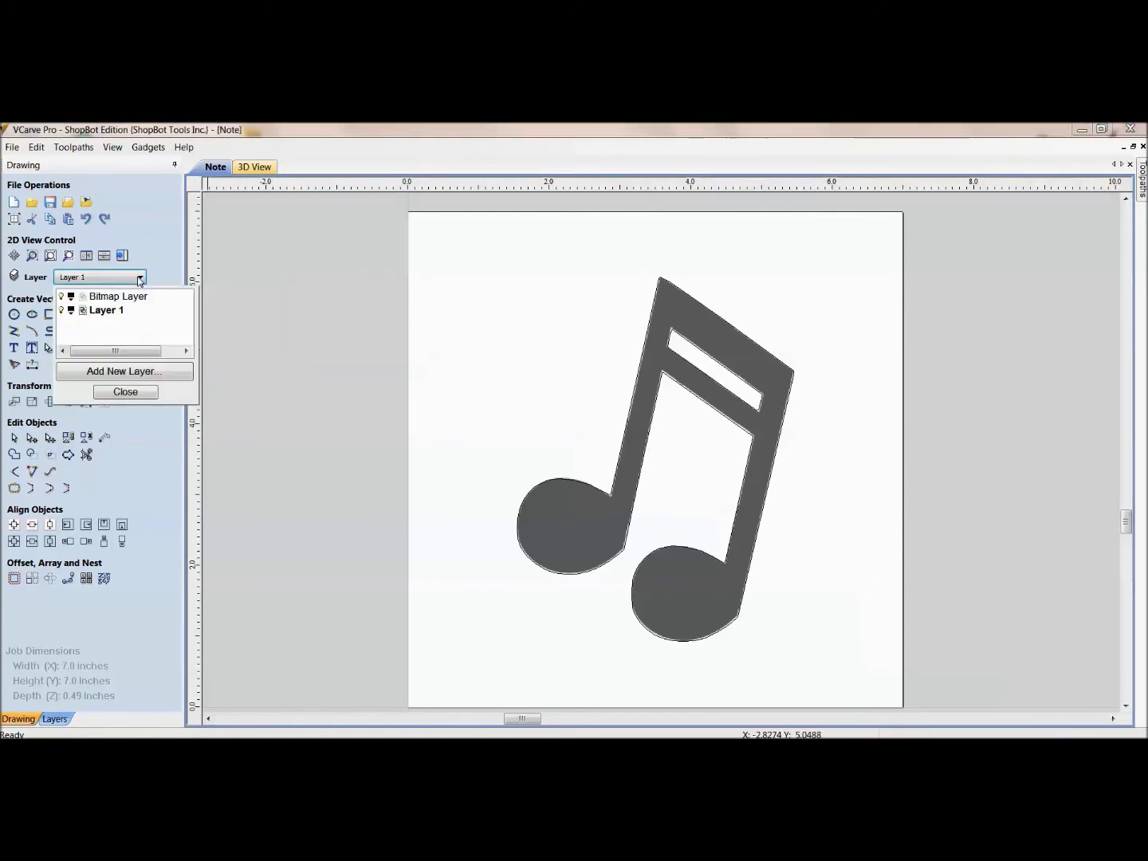
click(63, 297)
click(61, 298)
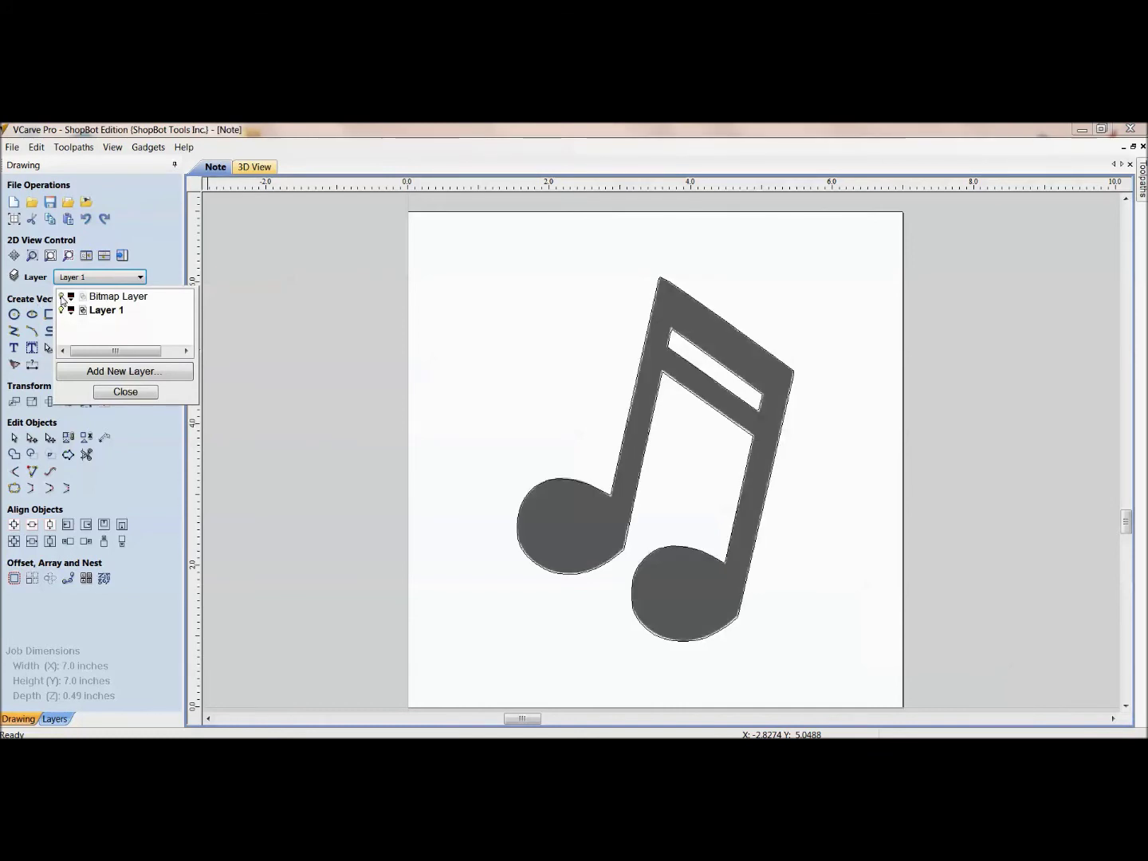
click(62, 298)
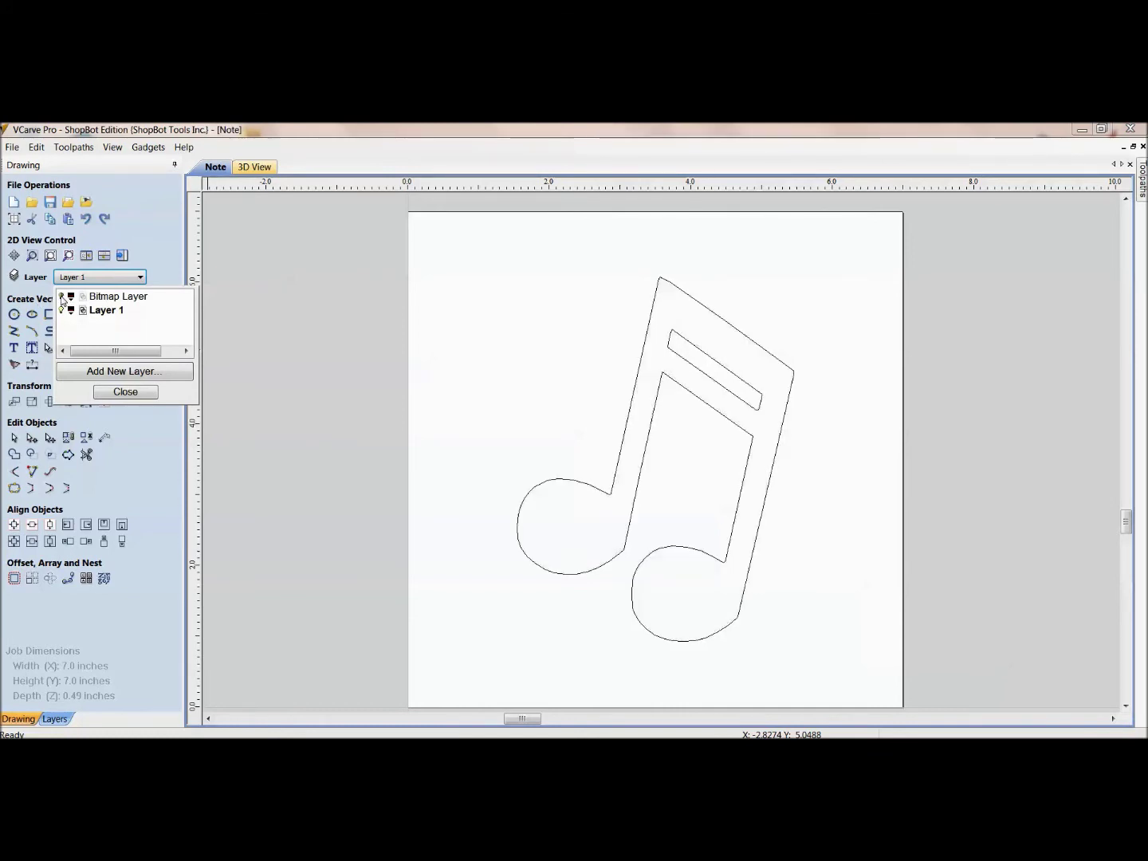
click(126, 392)
Step: Check the traced vectors by selecting the note's outer outline and the narrow inner cutout
middle_drag(319, 456, 137, 369)
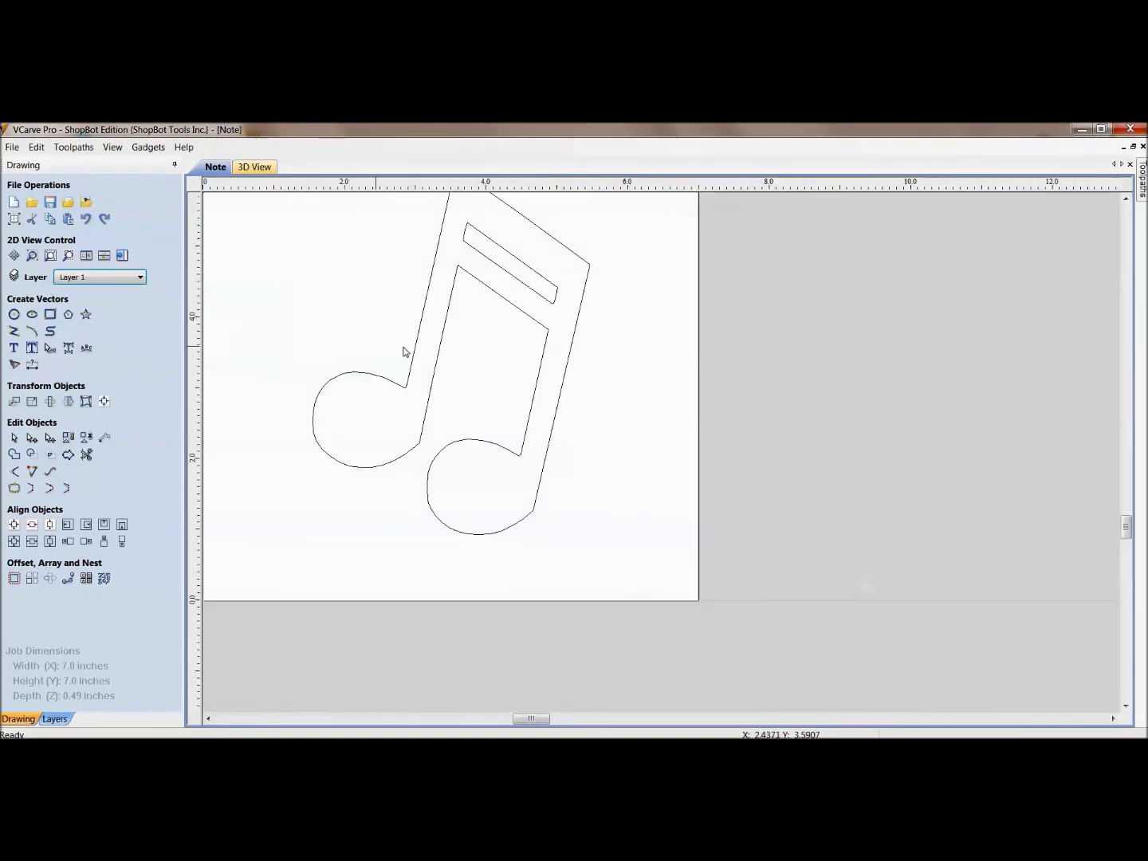
middle_drag(402, 350, 407, 461)
click(444, 453)
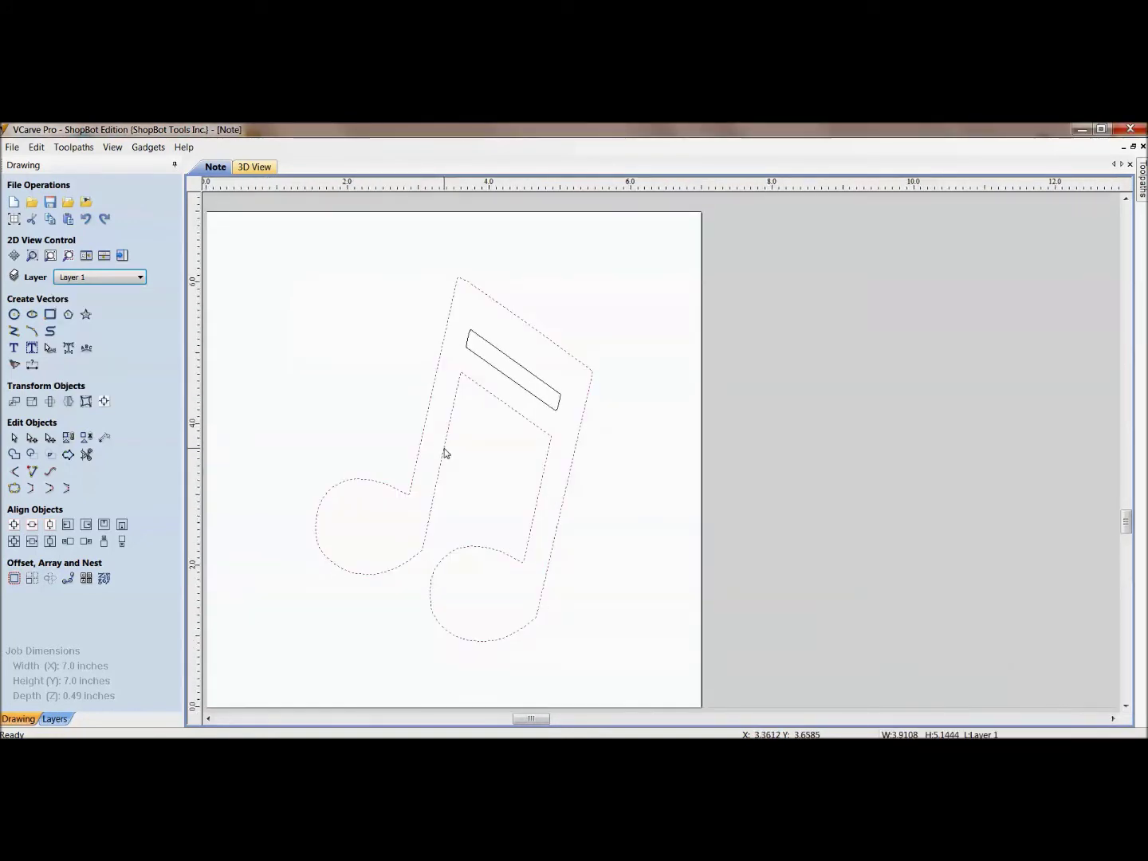
click(515, 370)
click(514, 371)
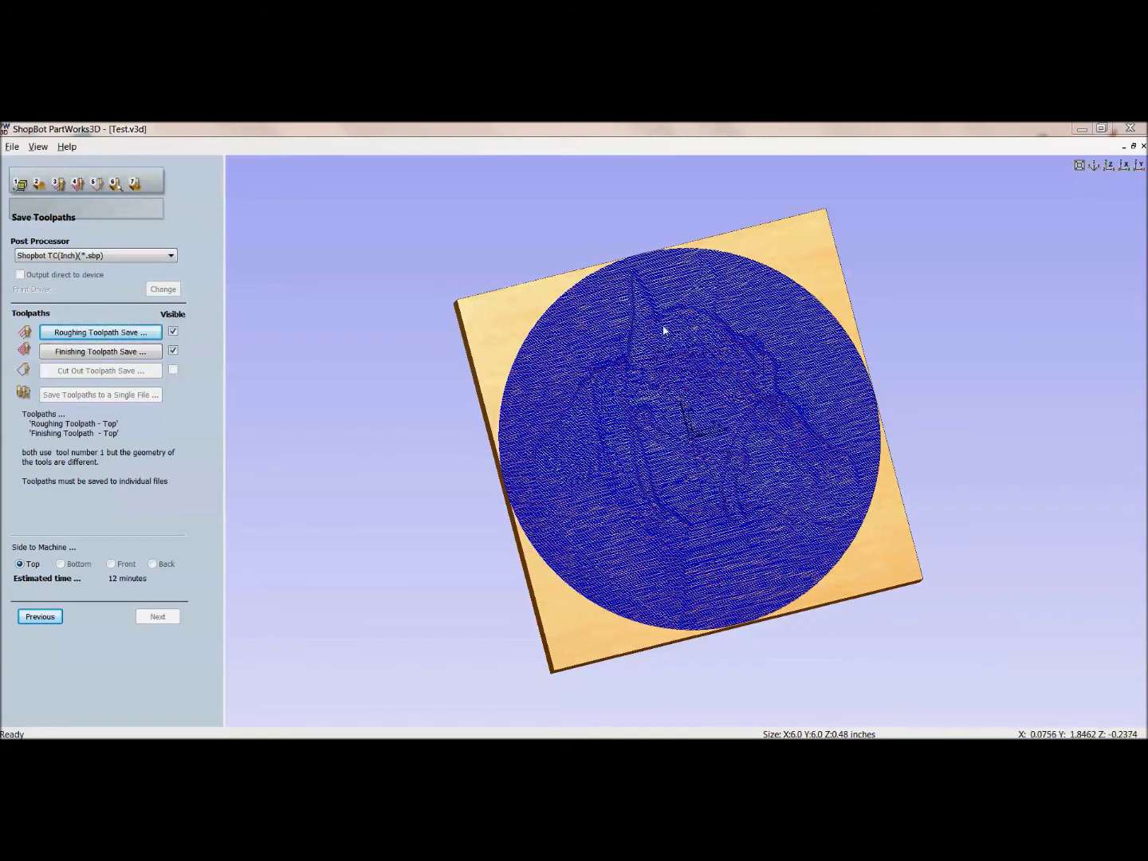
Step: In ShopBot PartWorks3D, save the project as HorseHead6In in the 3D folder
click(10, 147)
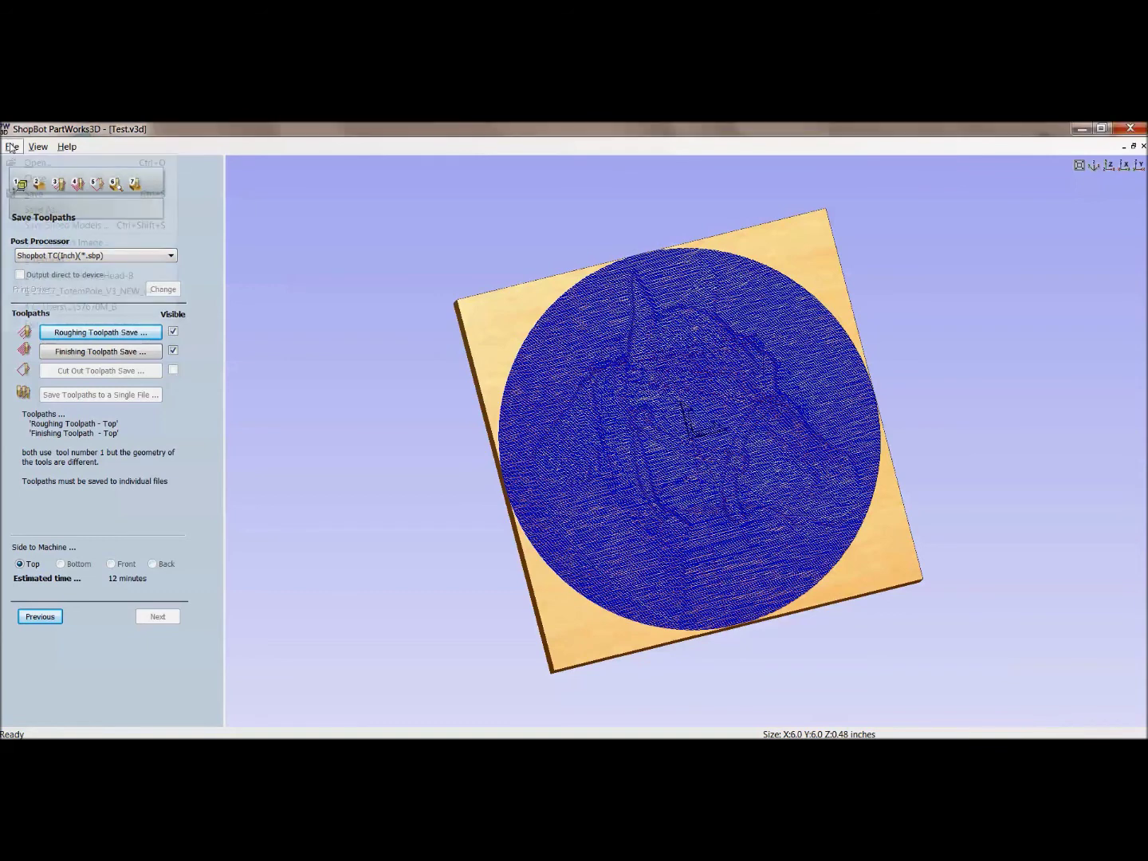
click(44, 210)
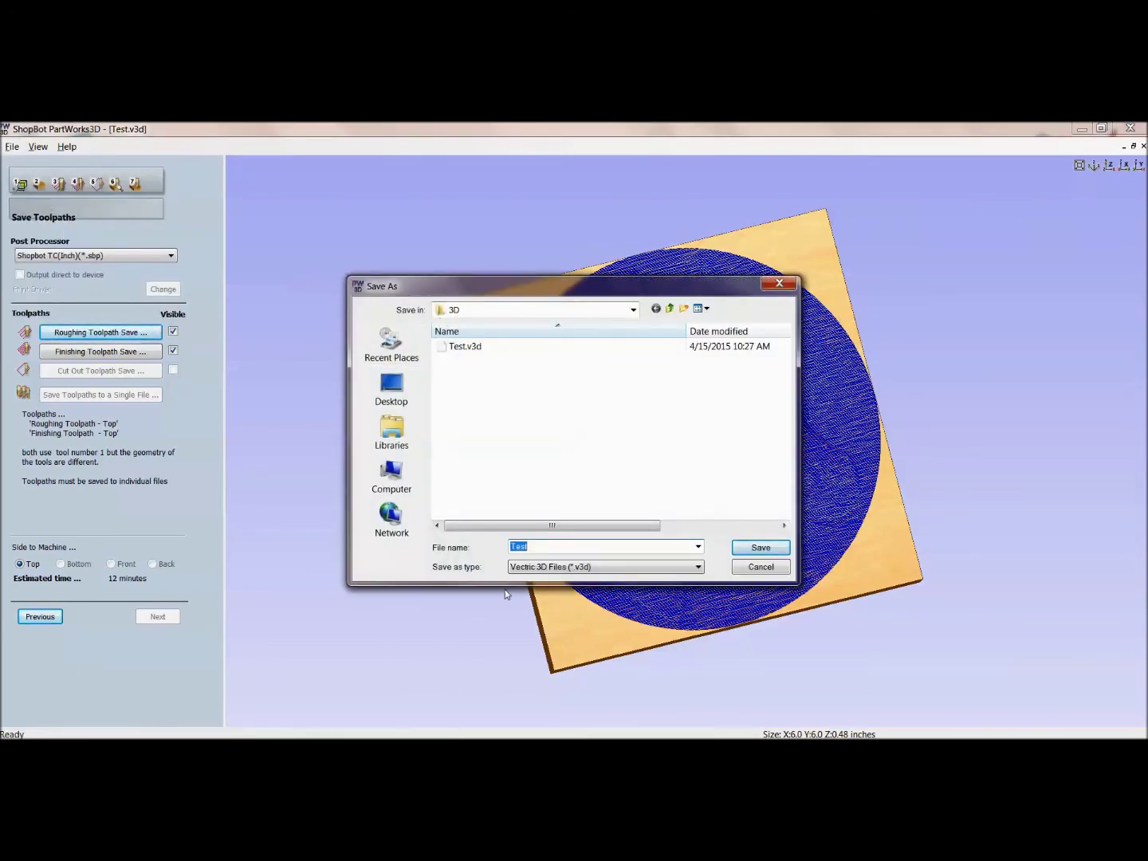
text(HorseHead6In)
click(746, 550)
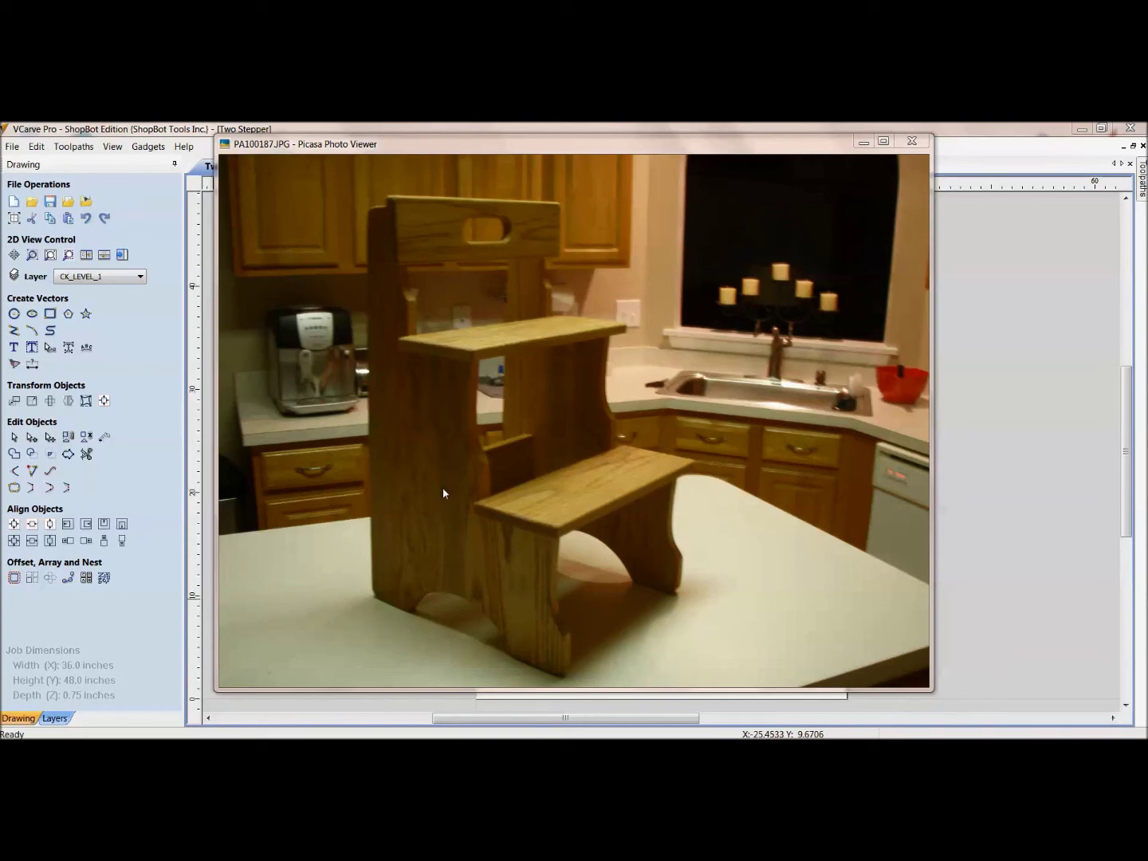
Step: Close the step stool photo and import HorseHead6In.v3d from the 3D folder into the Two Stepper drawing in VCarve Pro
click(910, 141)
click(901, 224)
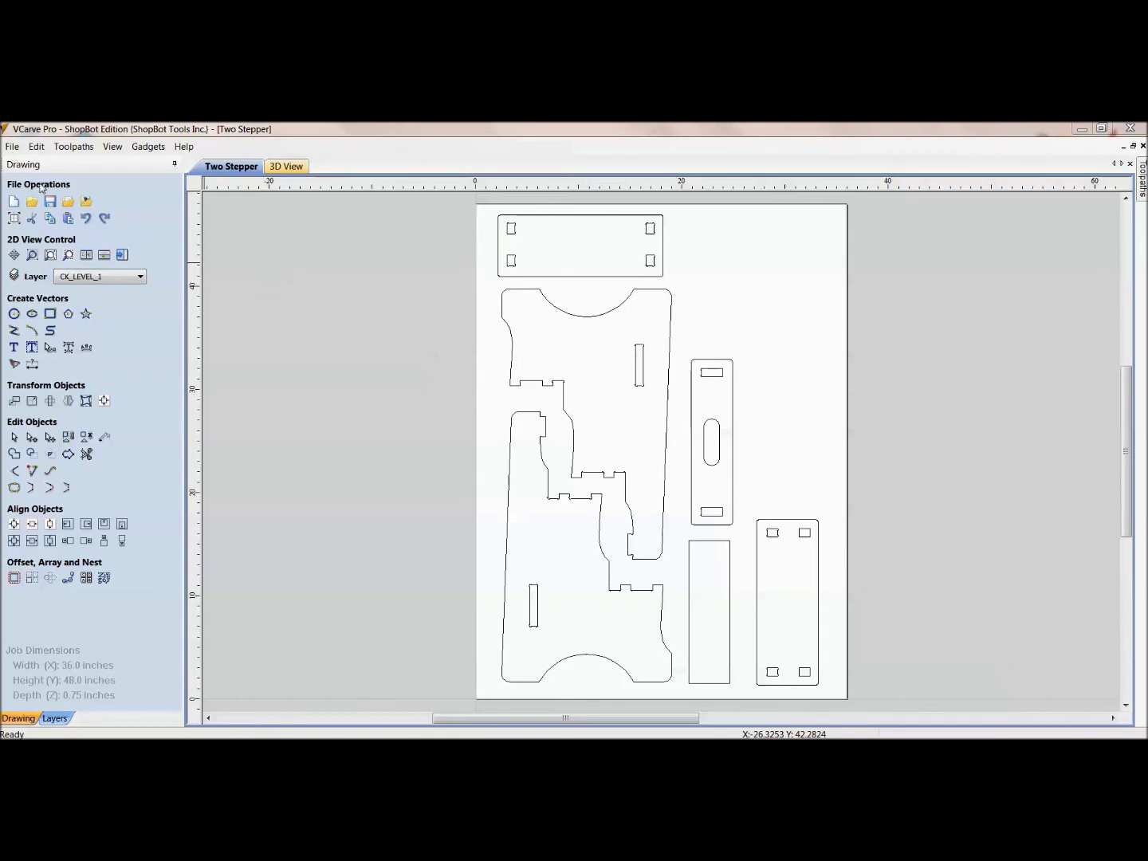
click(69, 201)
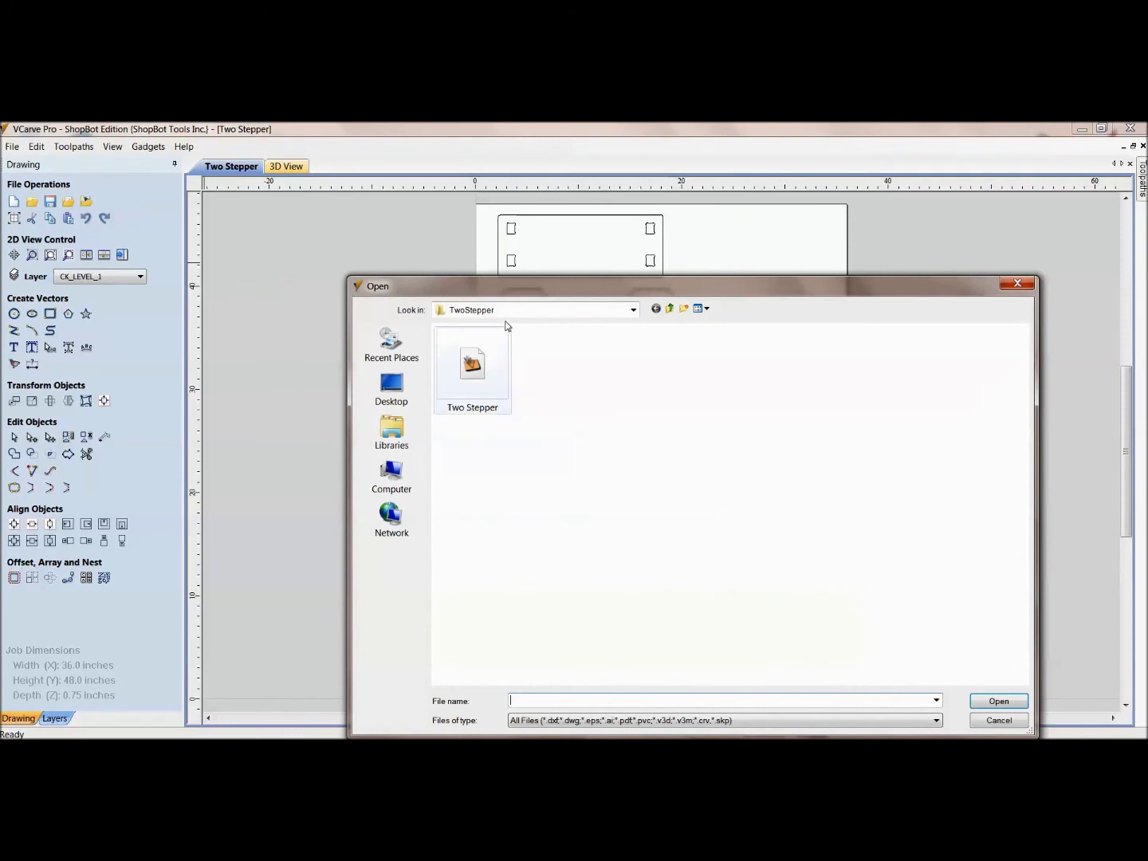
click(670, 309)
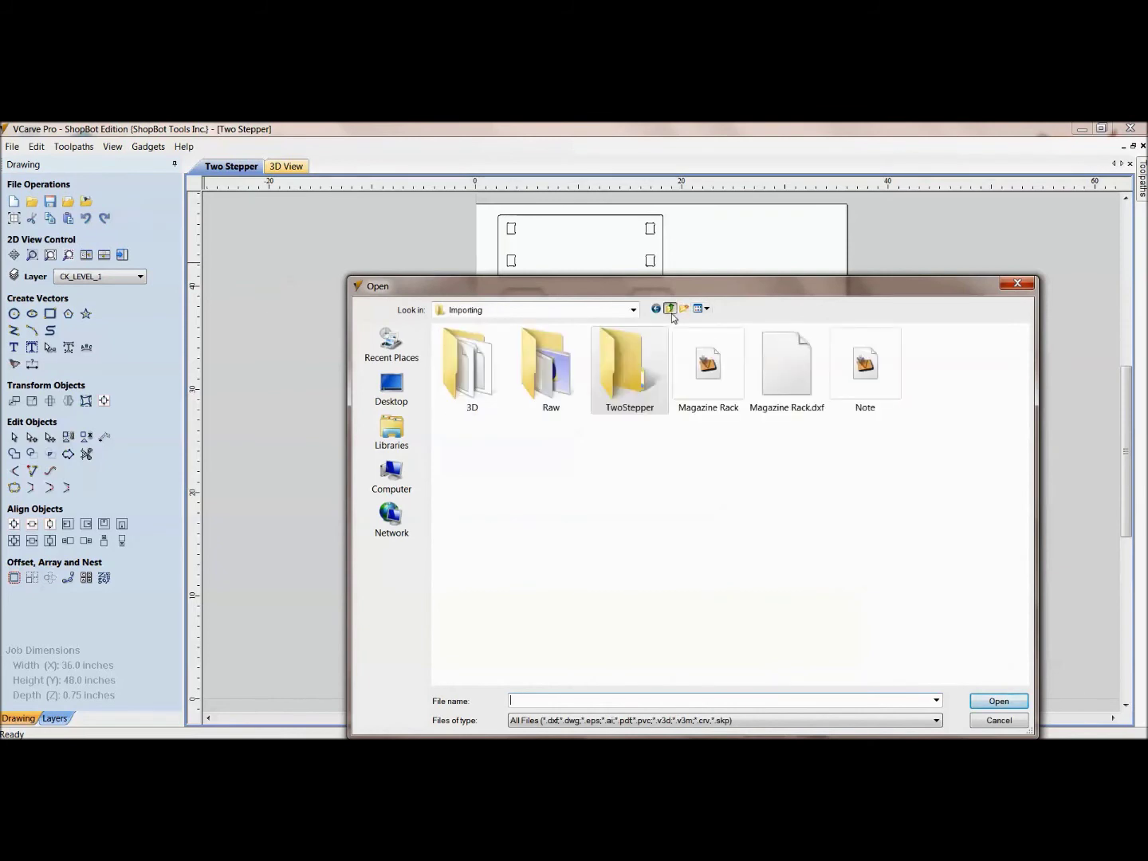
double_click(485, 375)
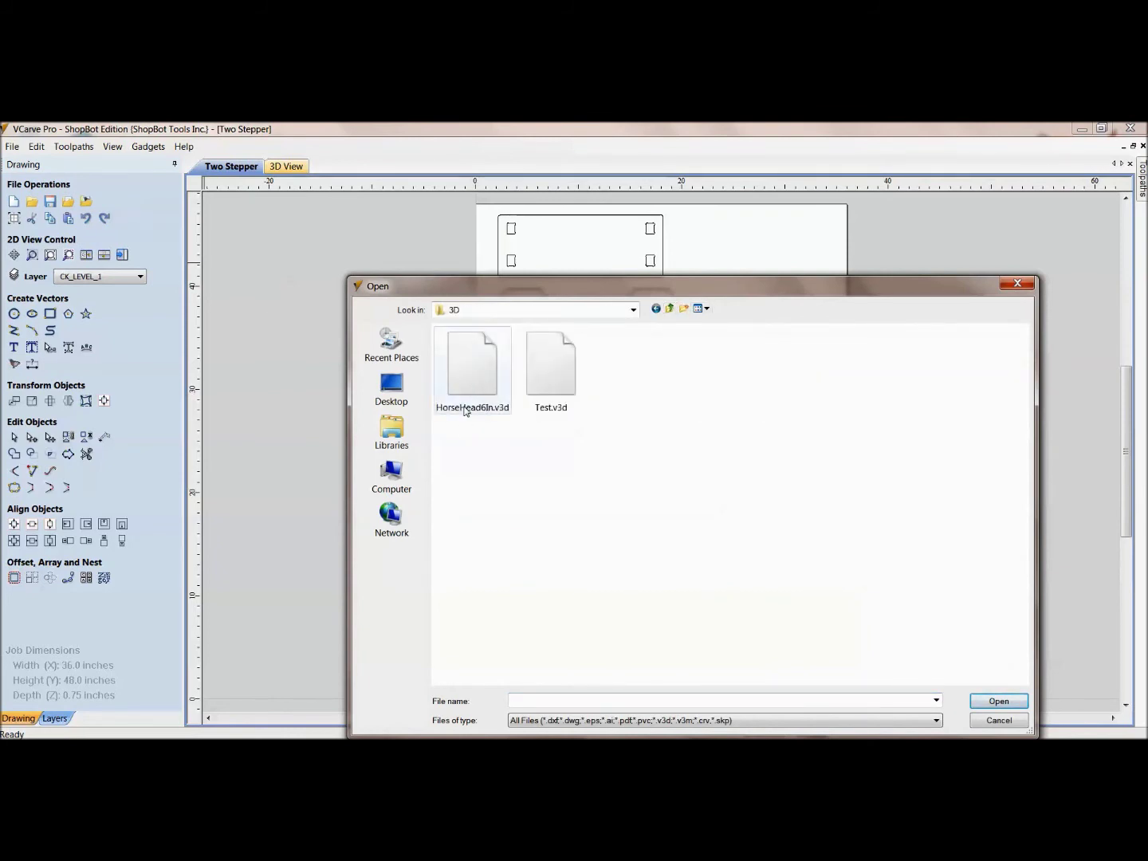
click(467, 392)
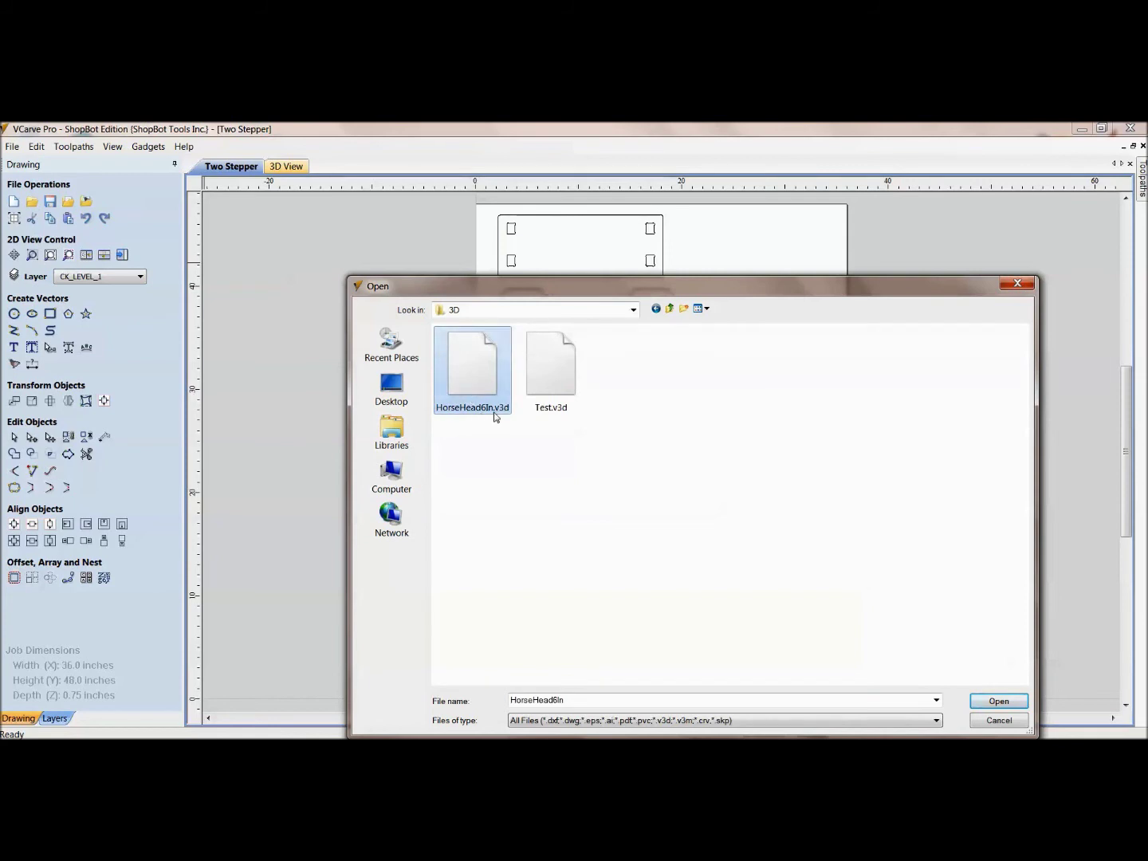
double_click(479, 384)
middle_drag(468, 626, 494, 469)
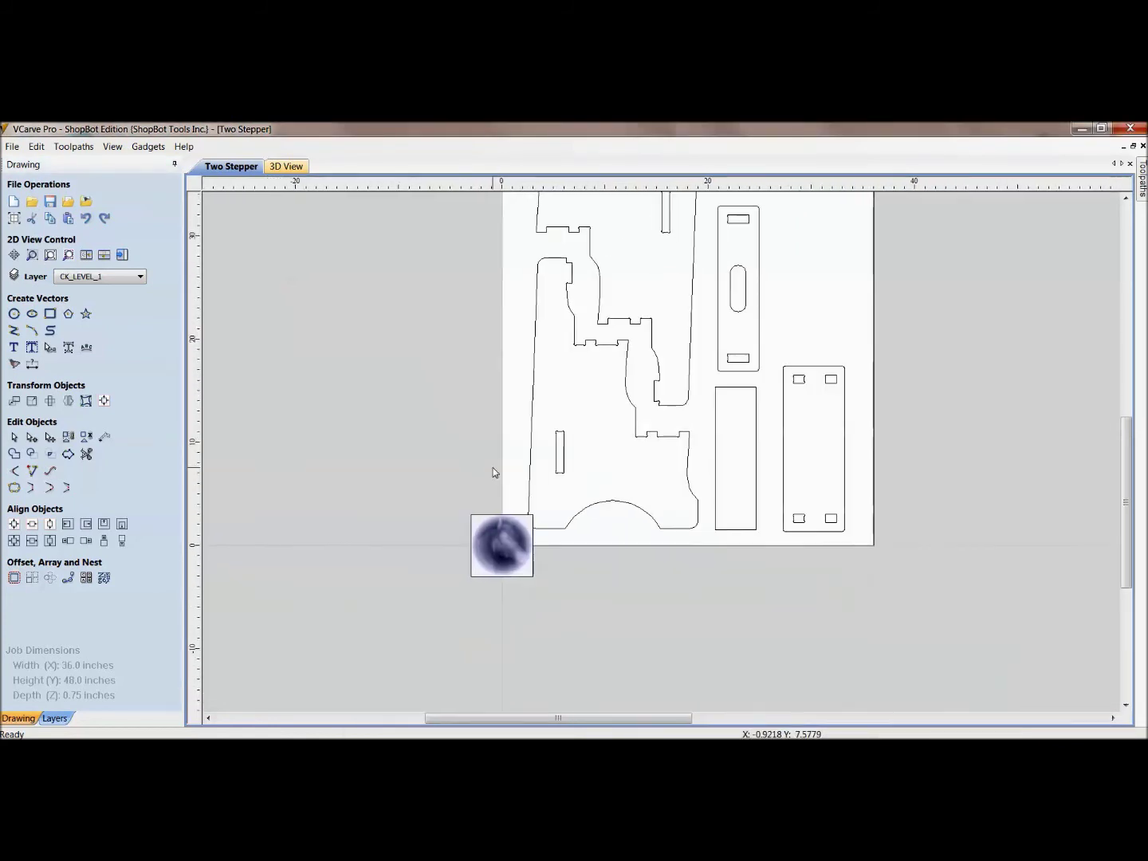
Step: Move the imported horse head model from the job origin onto the lower side panel, above its narrow slot
click(499, 542)
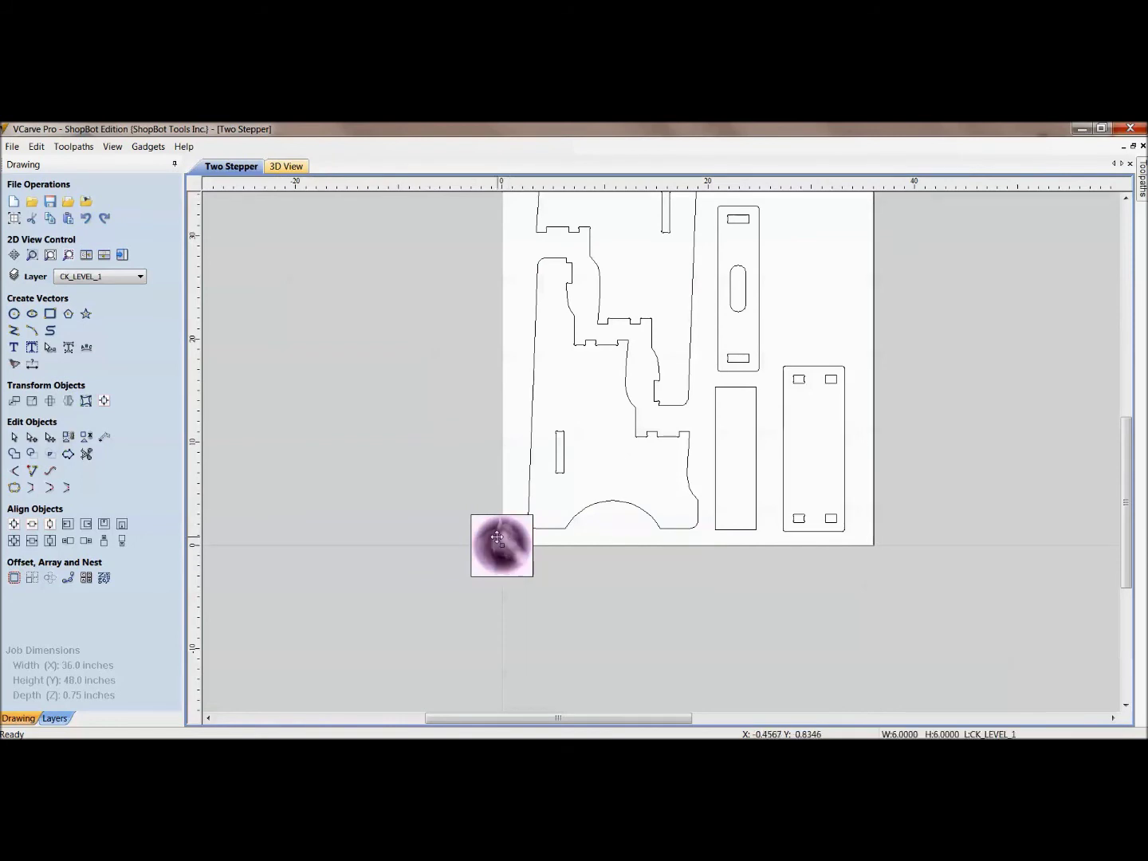
drag(502, 543, 584, 386)
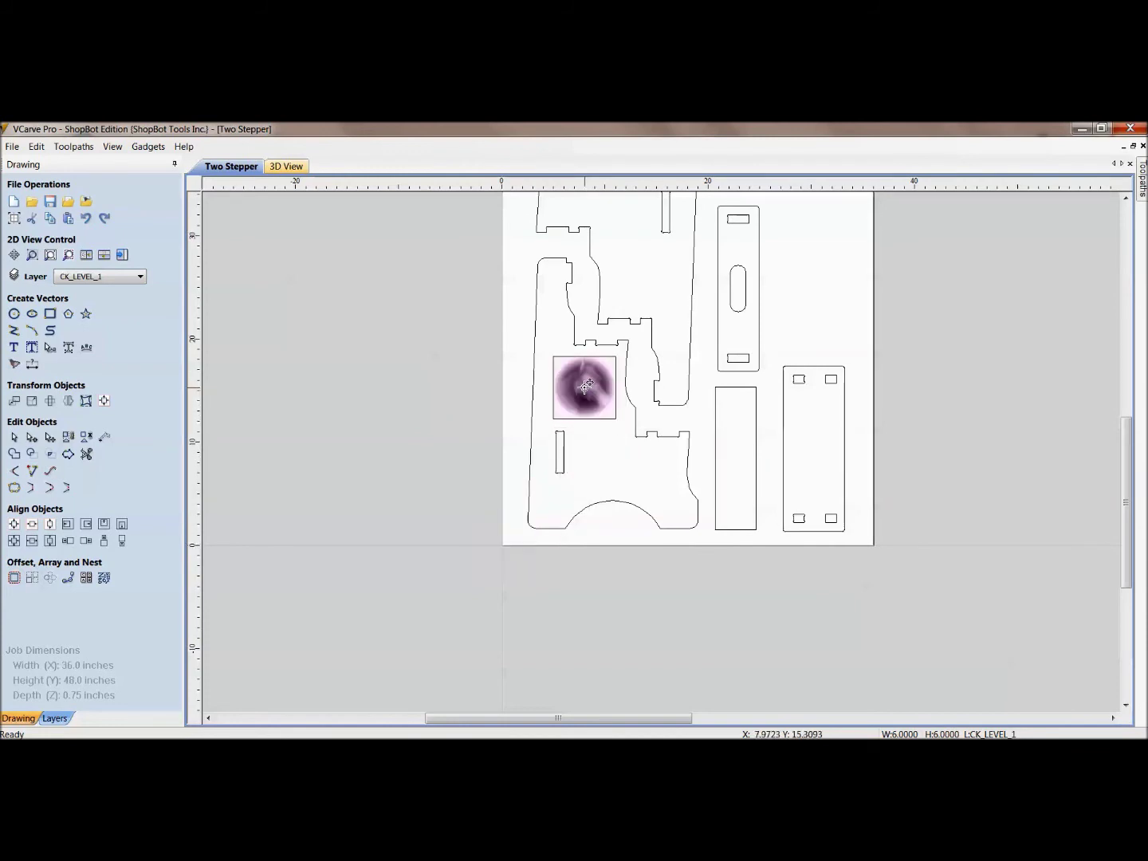
scroll(585, 385, up, 3)
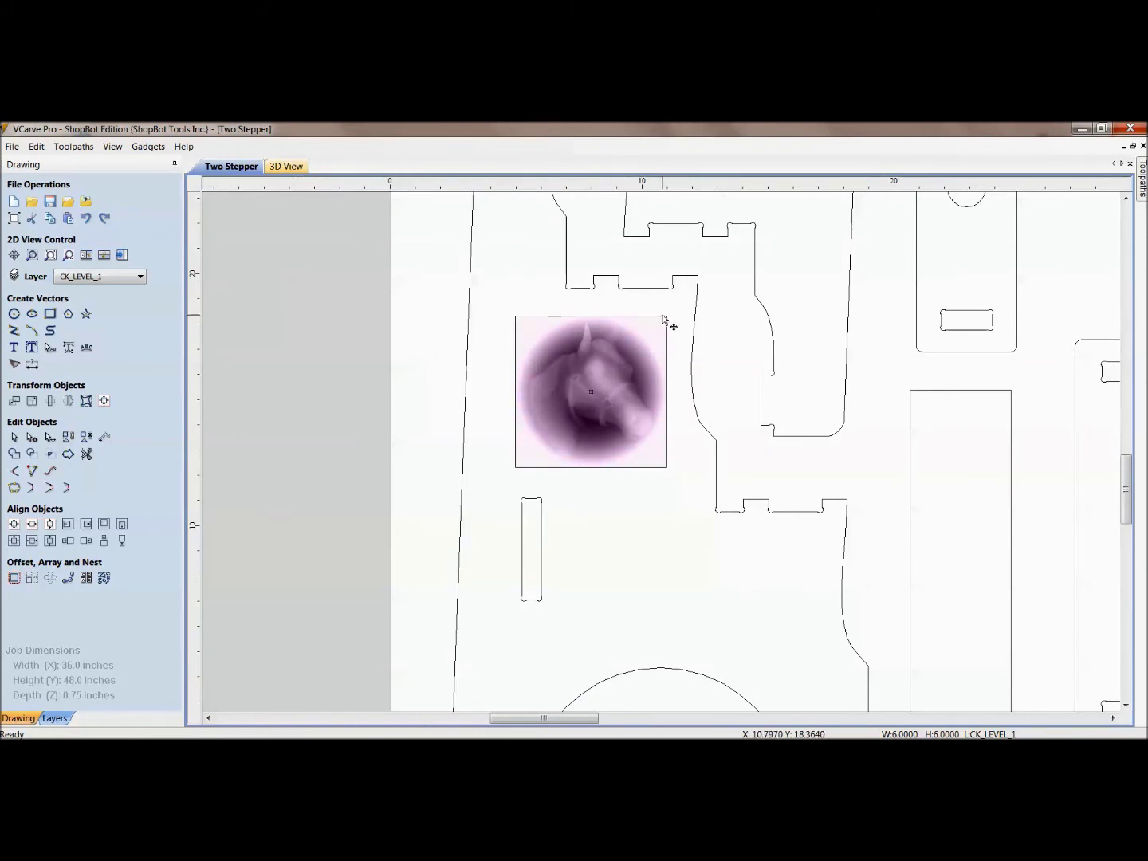
scroll(595, 388, down, 3)
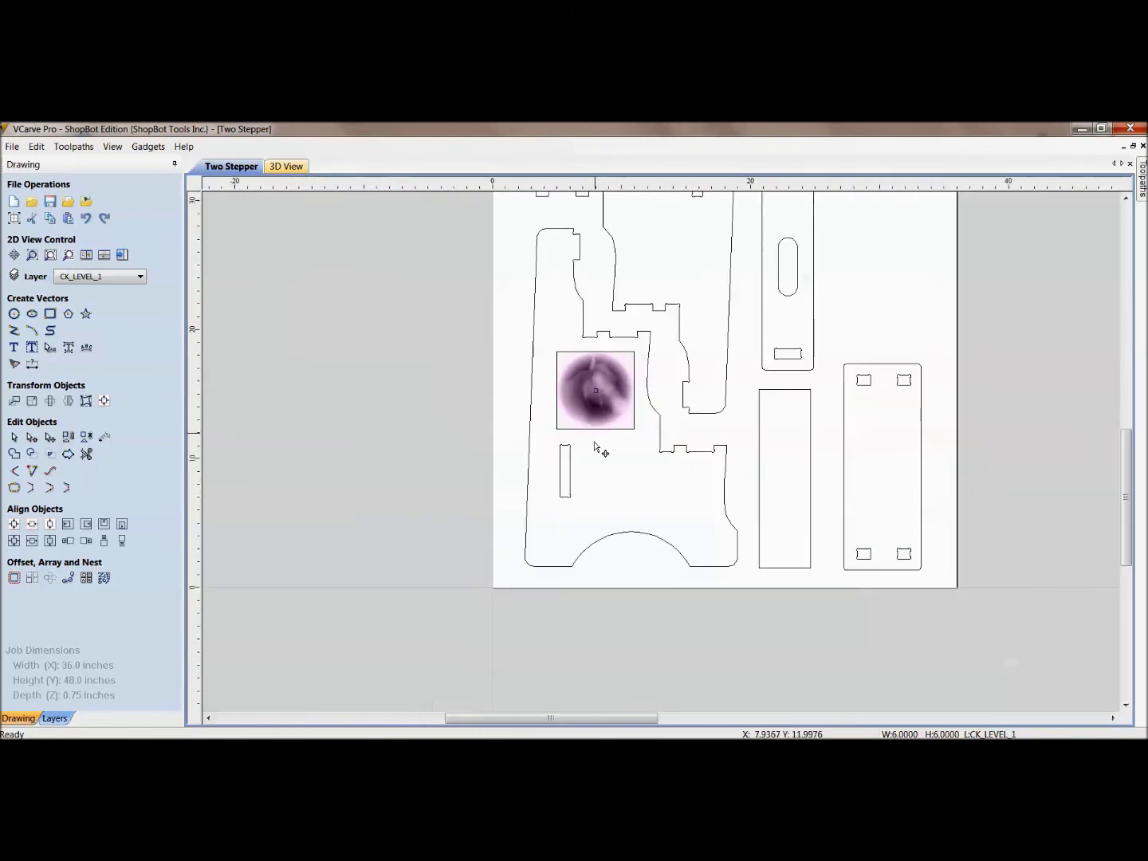
middle_drag(594, 446, 554, 562)
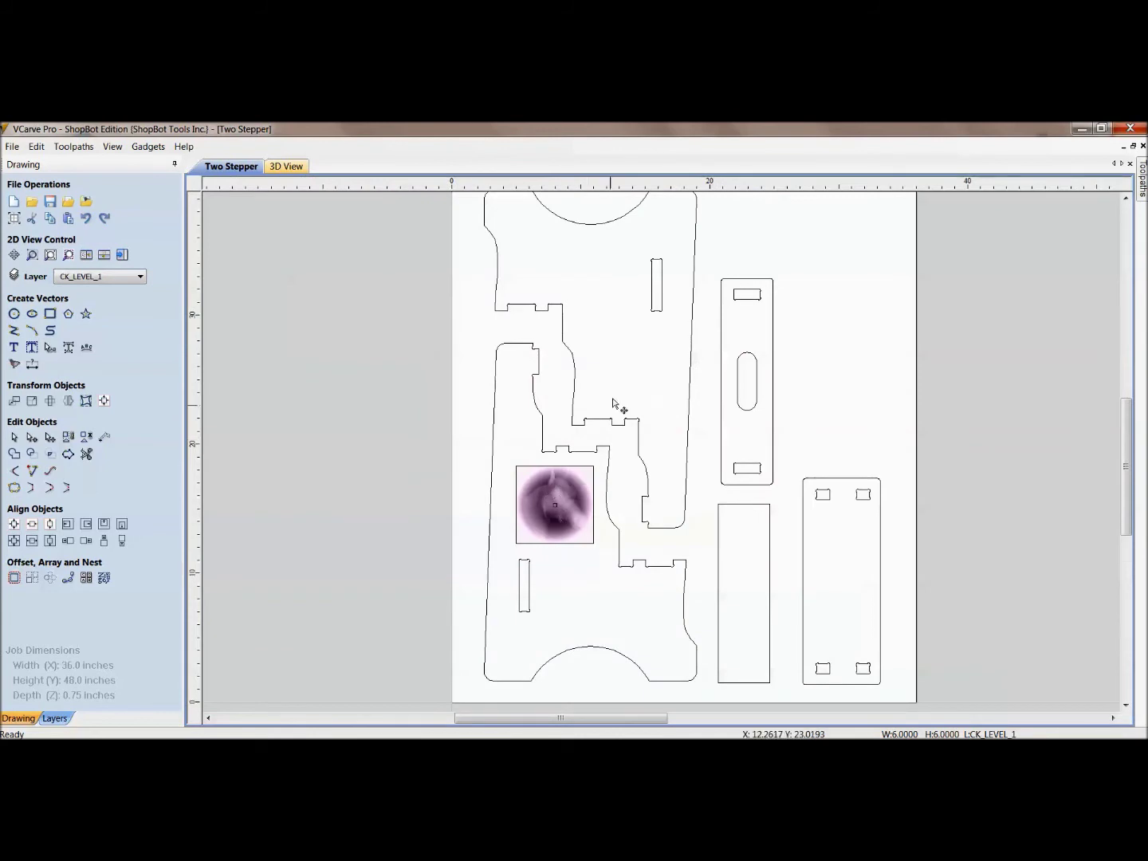
middle_drag(619, 390, 613, 430)
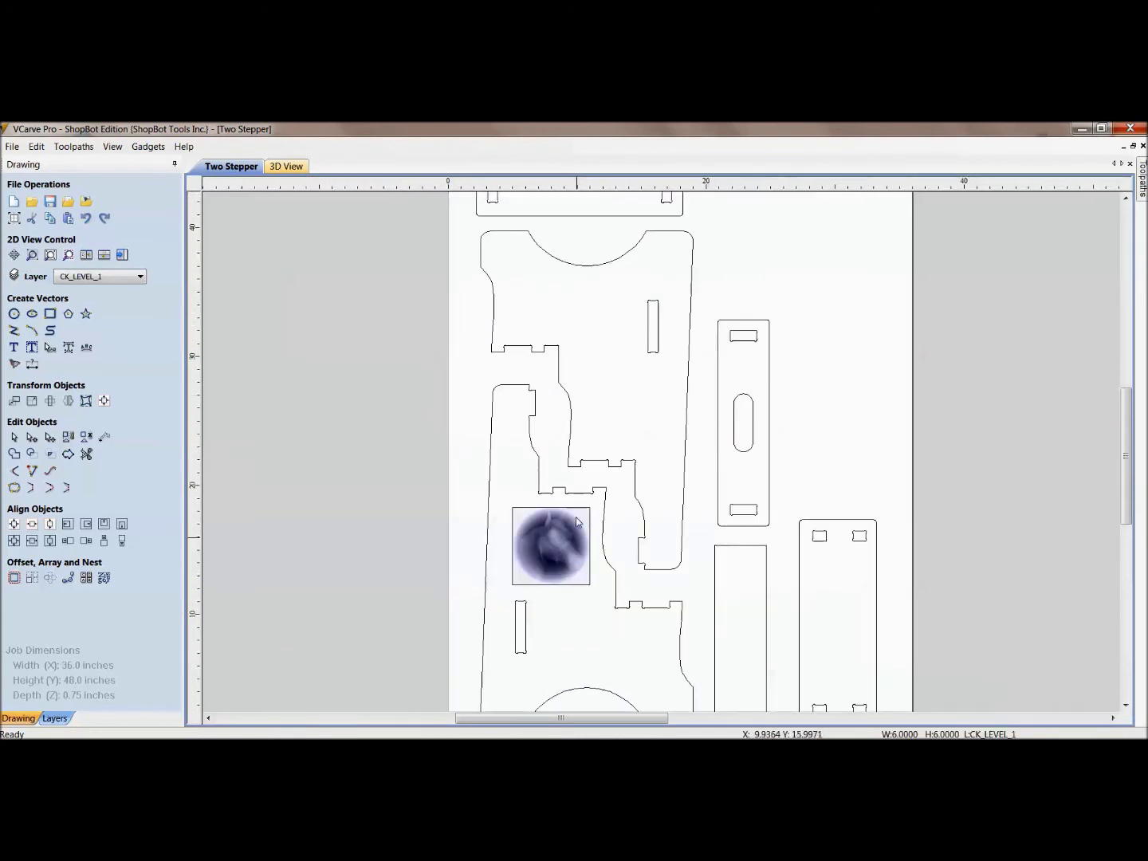
click(550, 547)
mouse_move(552, 547)
mouse_down()
mouse_move(584, 444)
mouse_move(613, 408)
mouse_move(579, 520)
mouse_move(549, 556)
mouse_up()
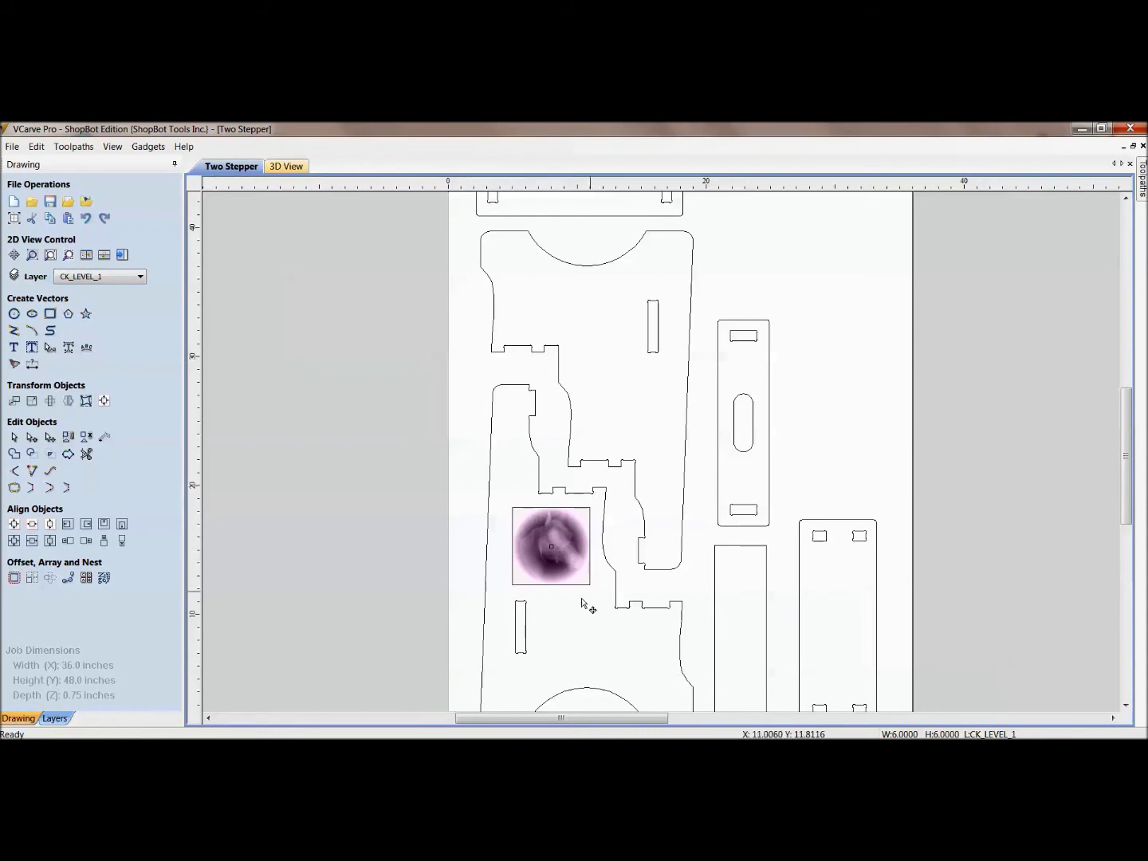
Step: Browse the importable v3d files in the 3D folder without importing and examine the HorseHead6In - R and HorseHead6In - F toolpaths
click(69, 205)
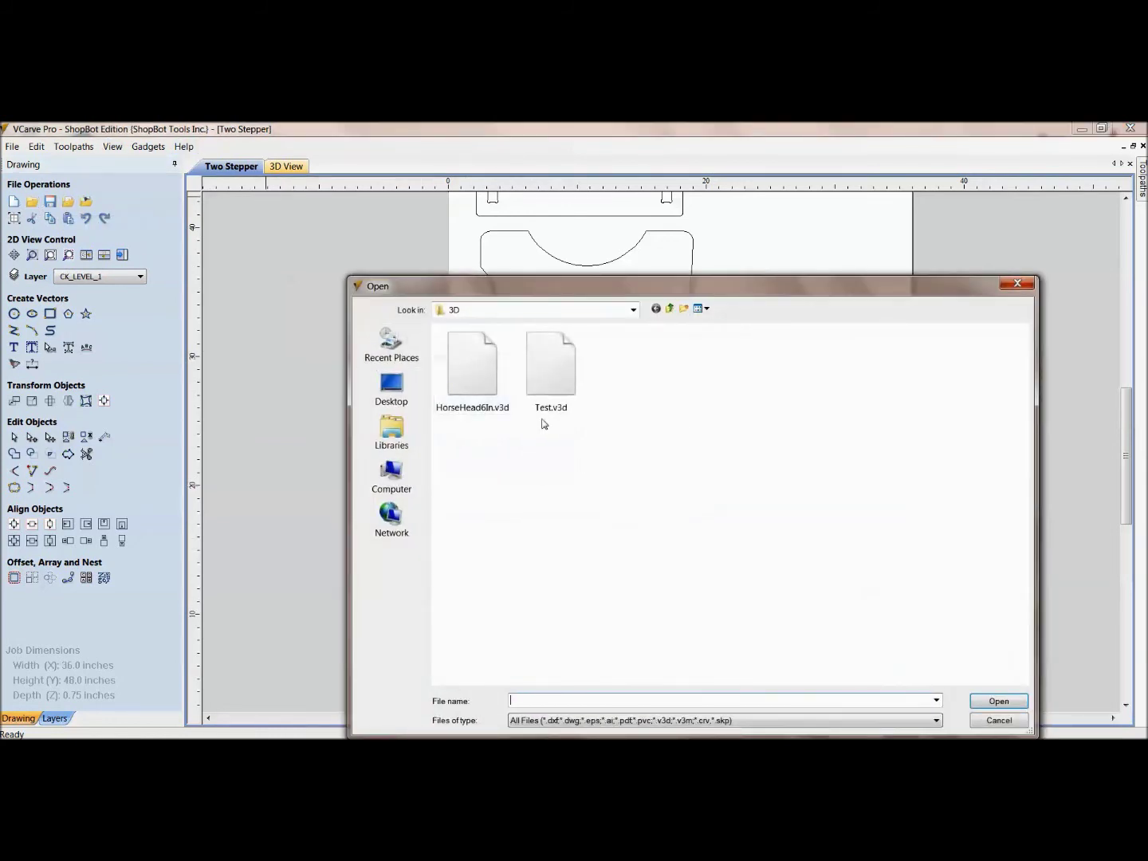
click(998, 720)
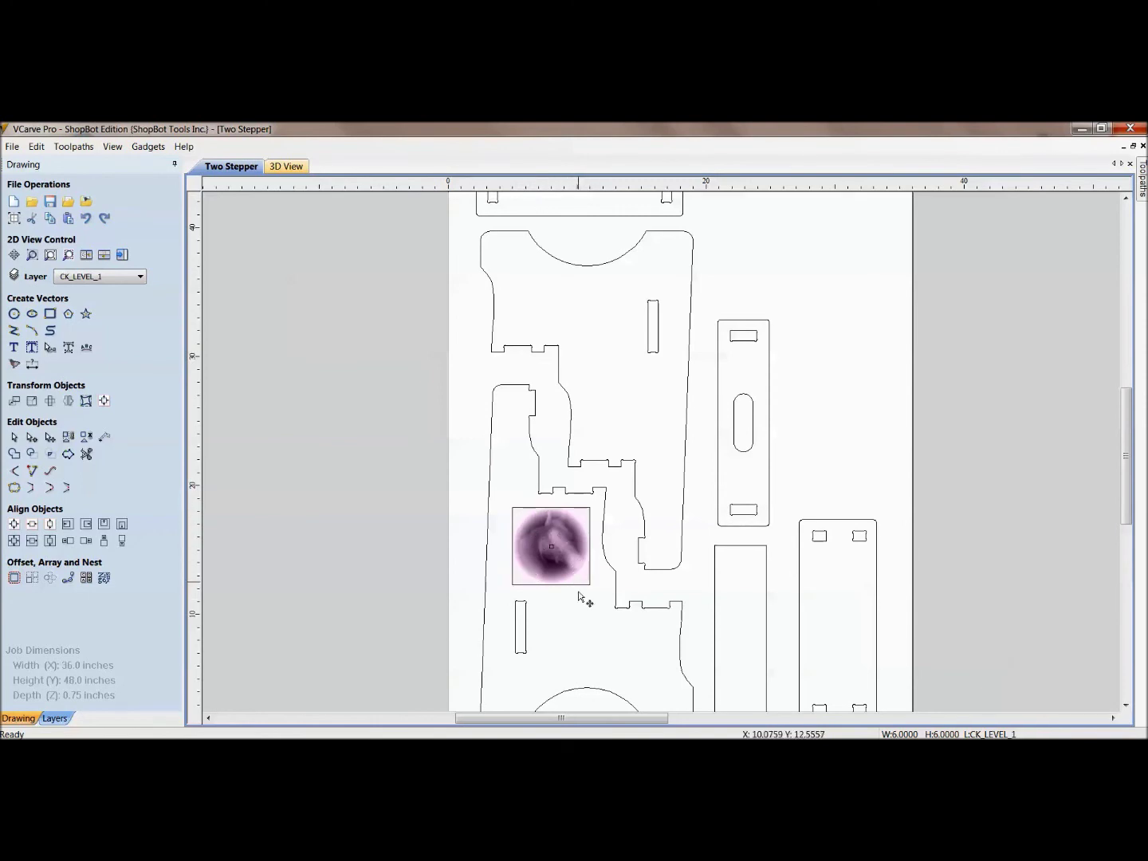
click(122, 254)
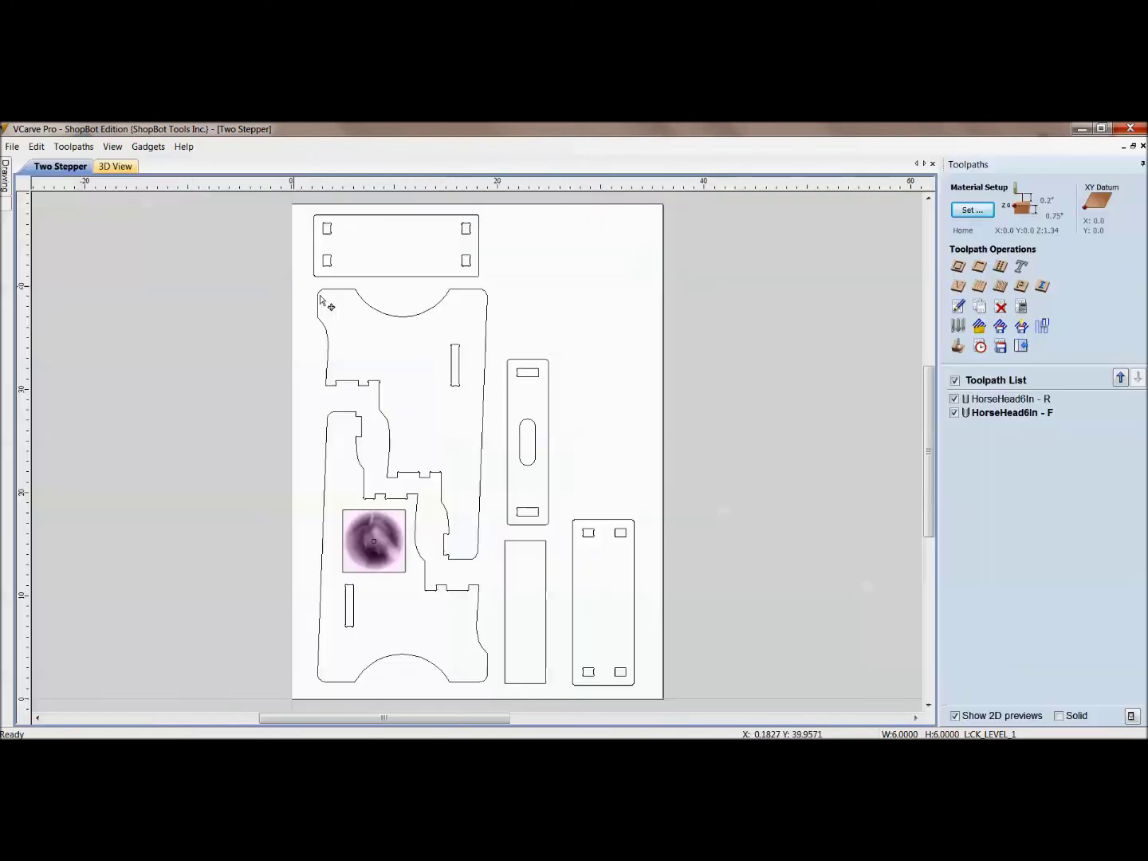
click(1007, 400)
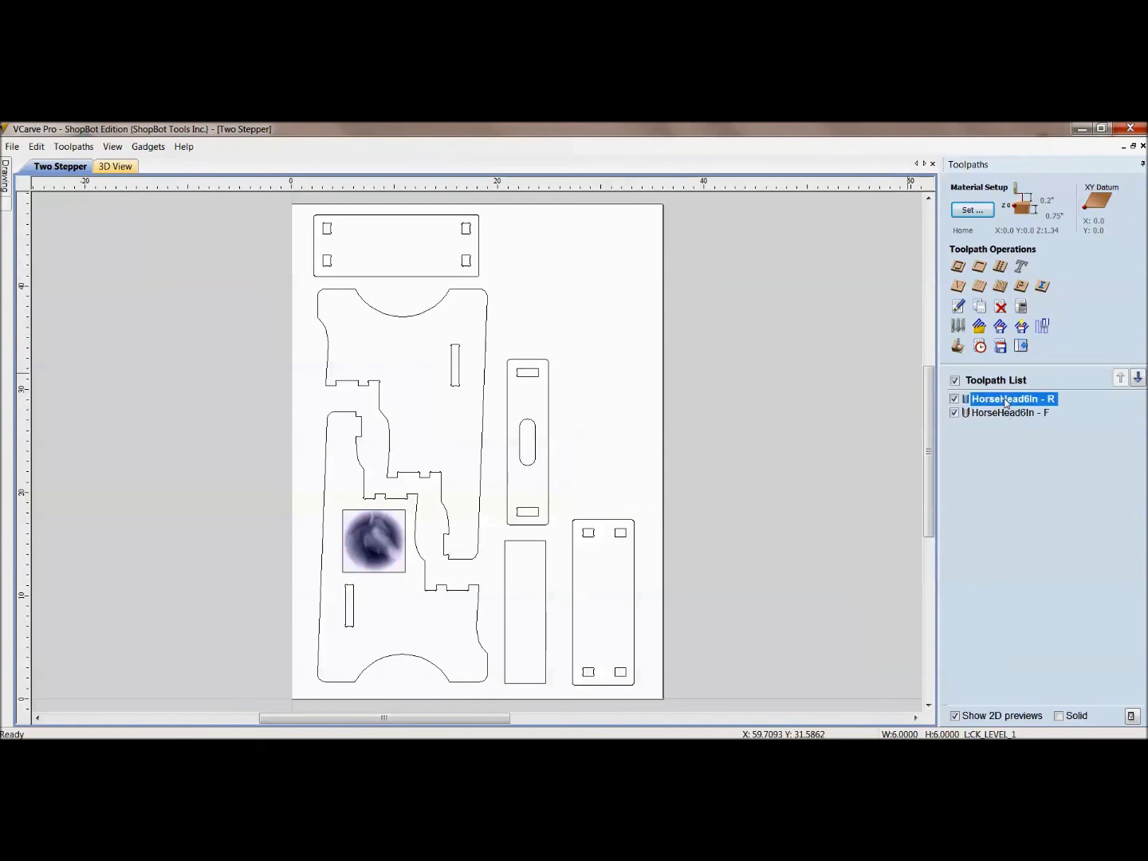
click(1009, 415)
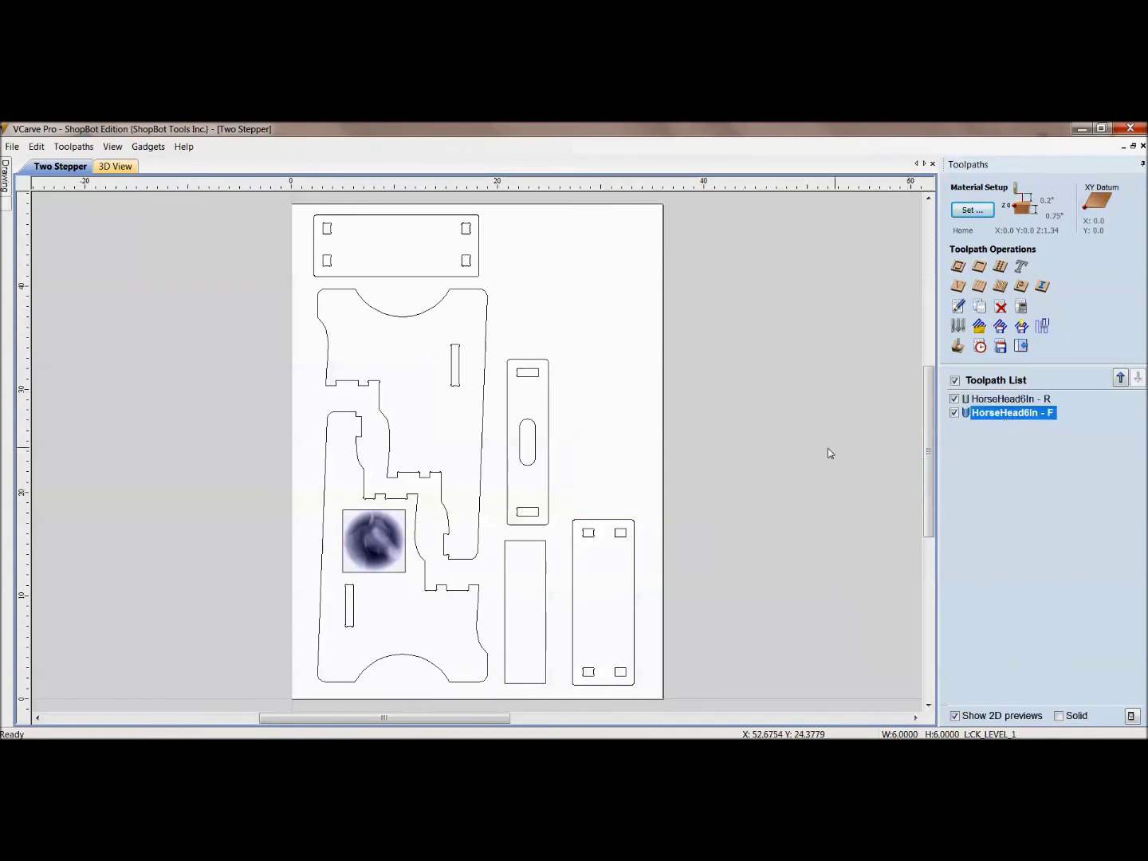
click(392, 546)
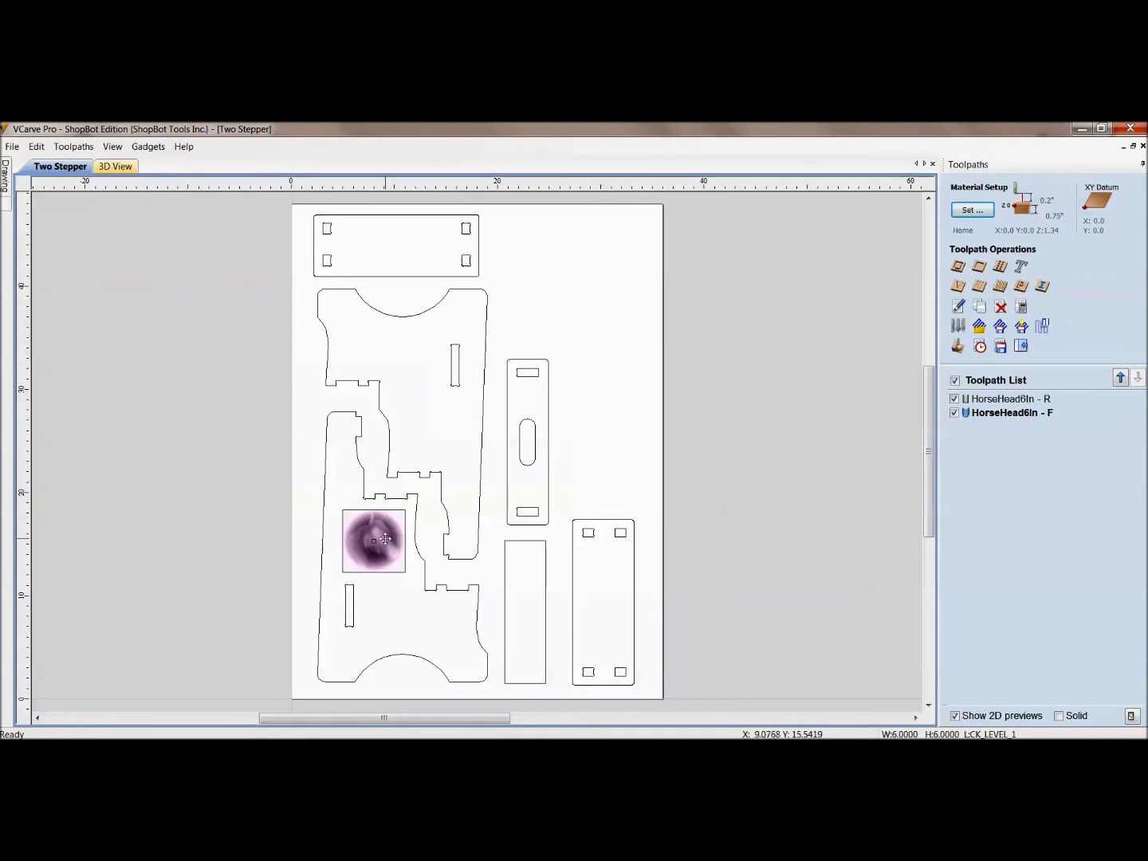
click(1022, 348)
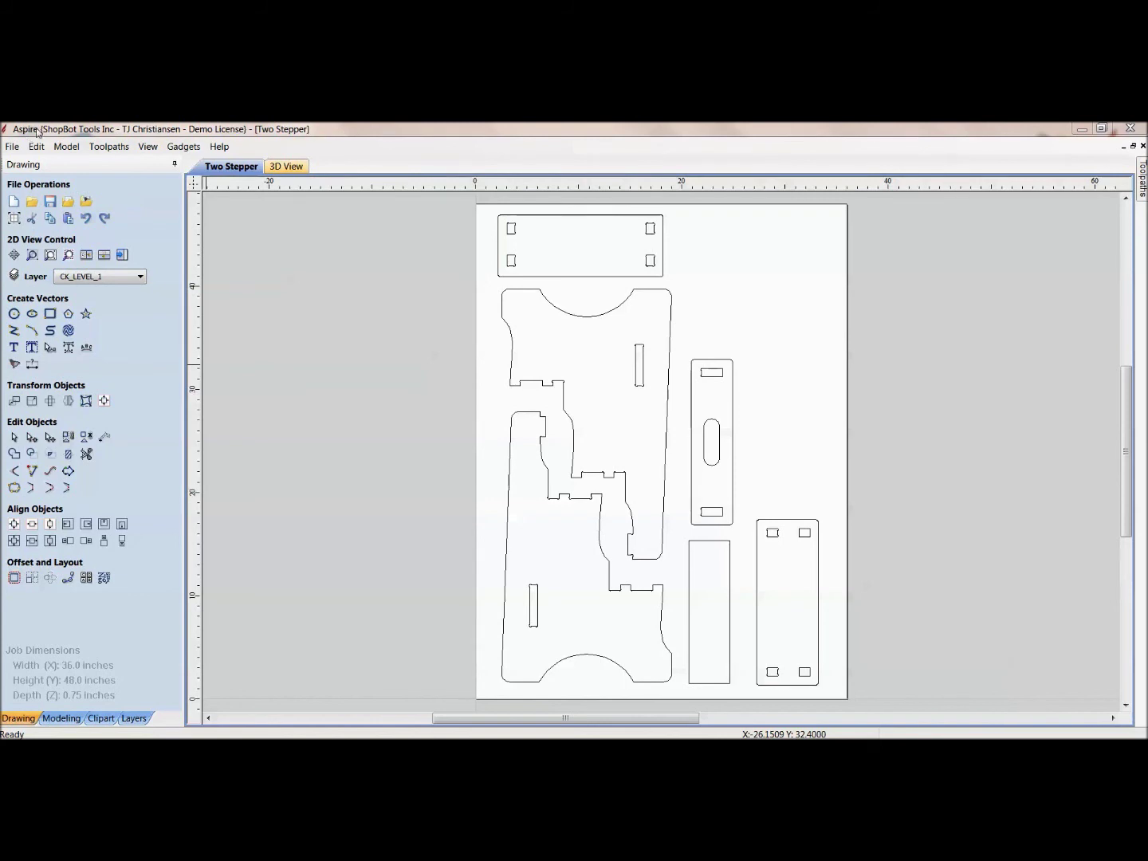
Step: In Aspire, place the Horse_Head-B model from the 3D-Models clipart on the lower side panel and check it in the component tree
click(100, 719)
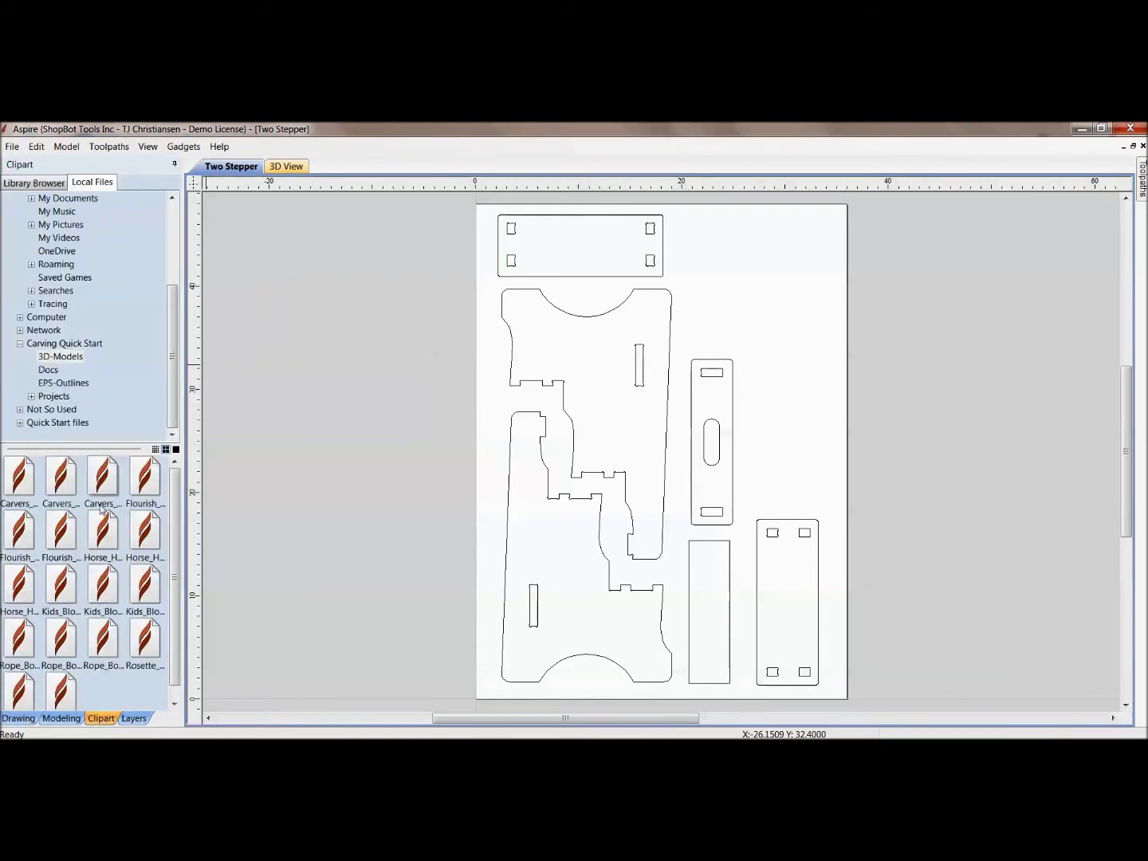
drag(143, 533, 559, 548)
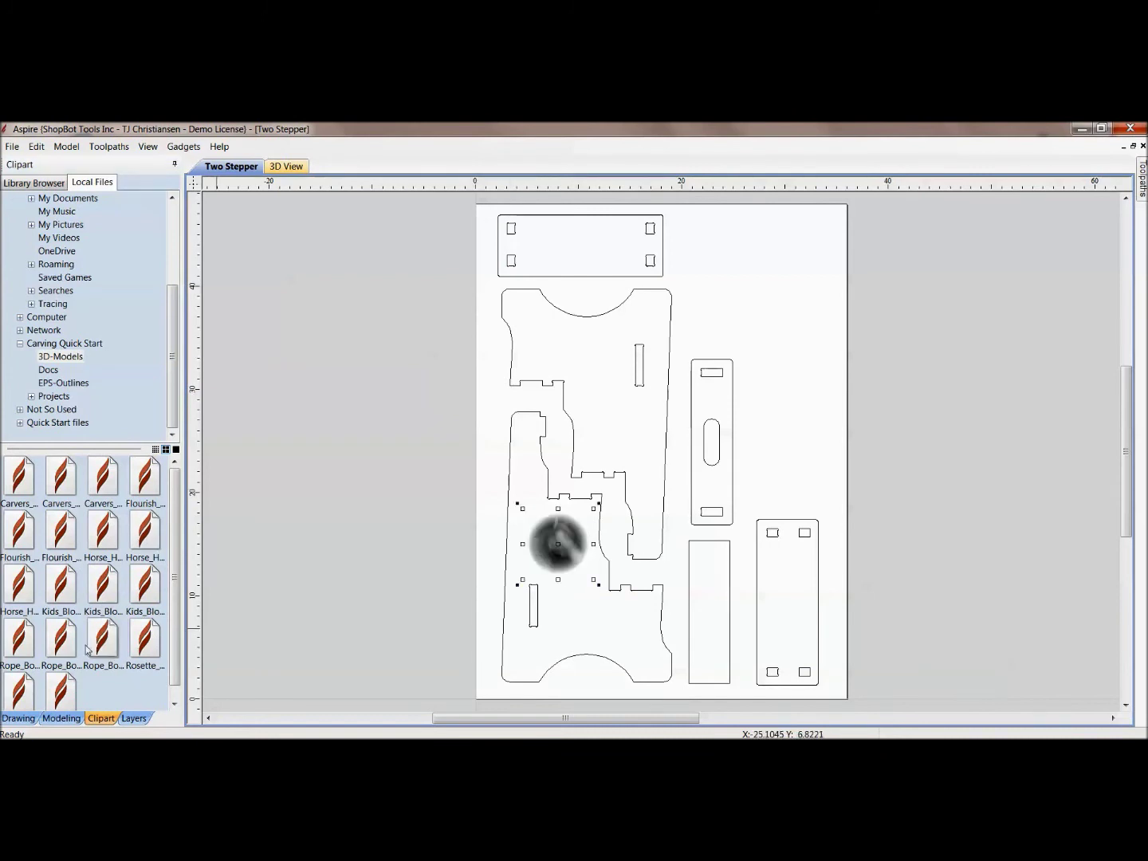
click(50, 719)
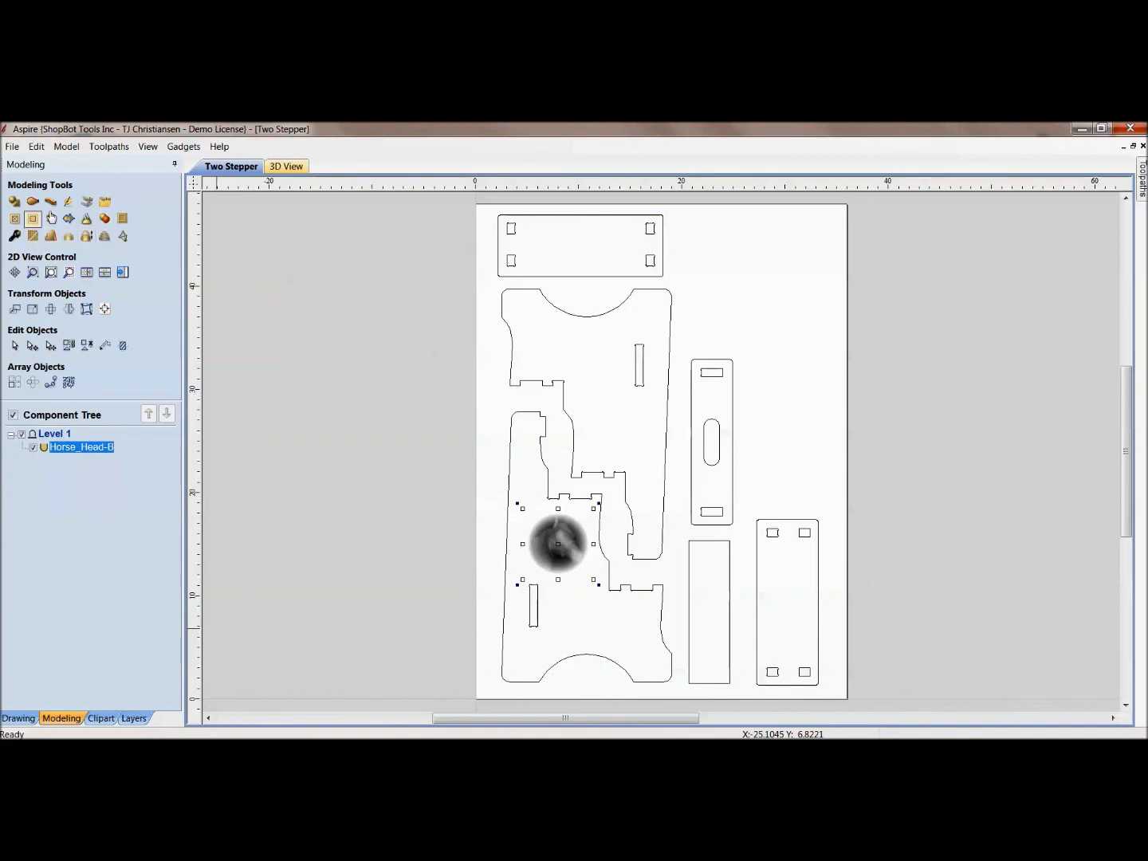
click(18, 719)
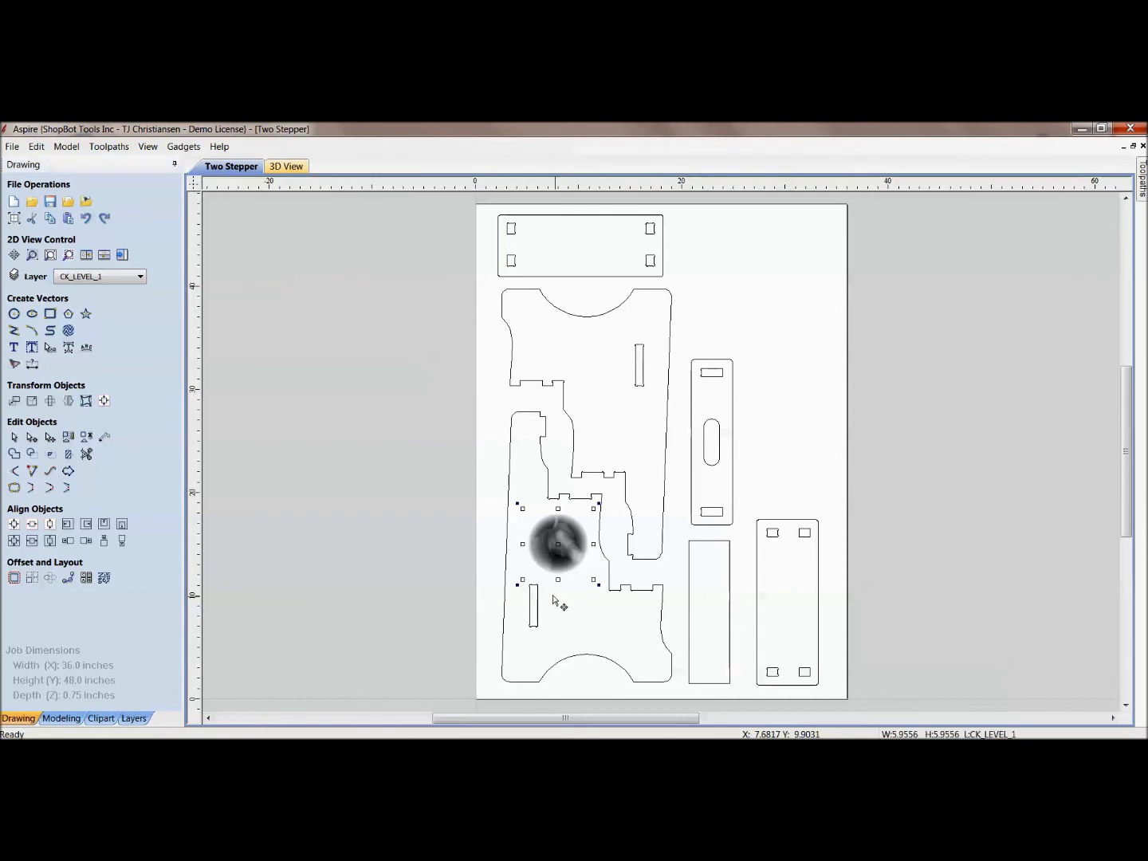
Step: Scale the horse head down to about 4.45 inches square and reposition it between the step notch and the slot
scroll(551, 589, up, 6)
scroll(485, 598, down, 3)
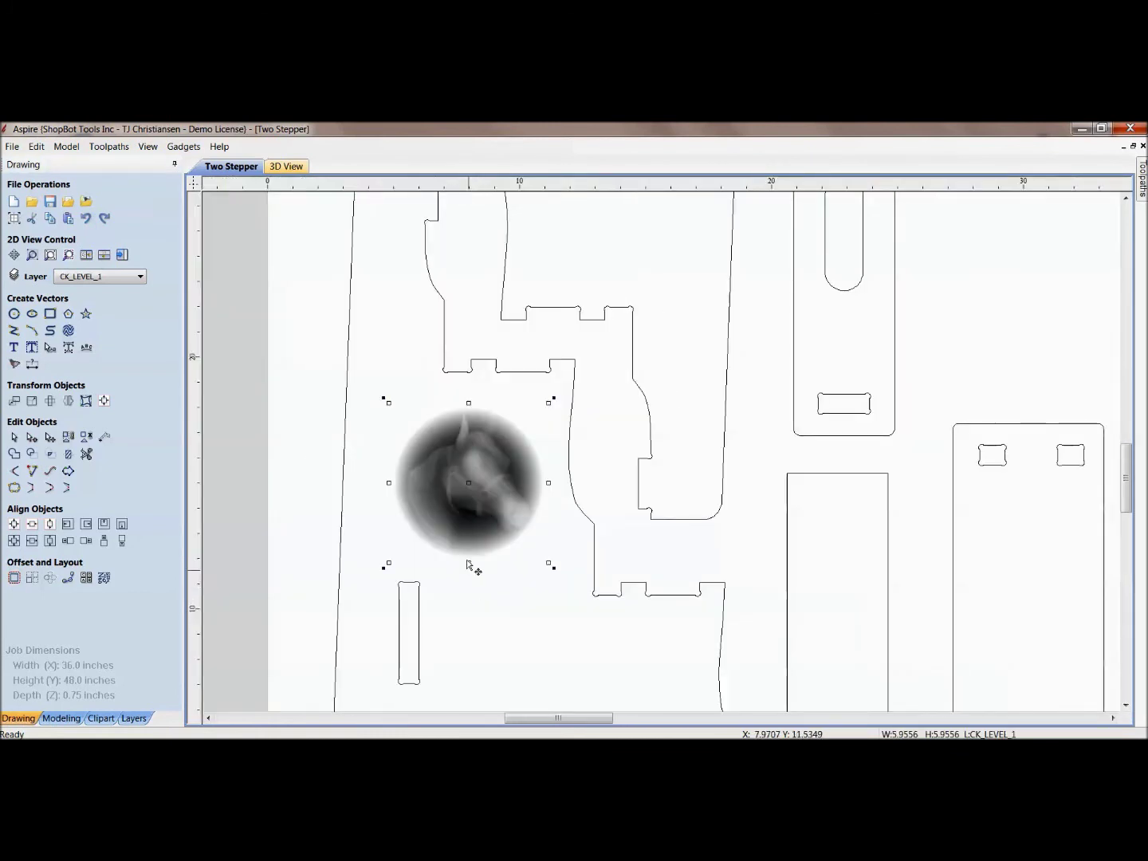
drag(549, 401, 512, 439)
drag(452, 504, 461, 485)
scroll(506, 482, down, 2)
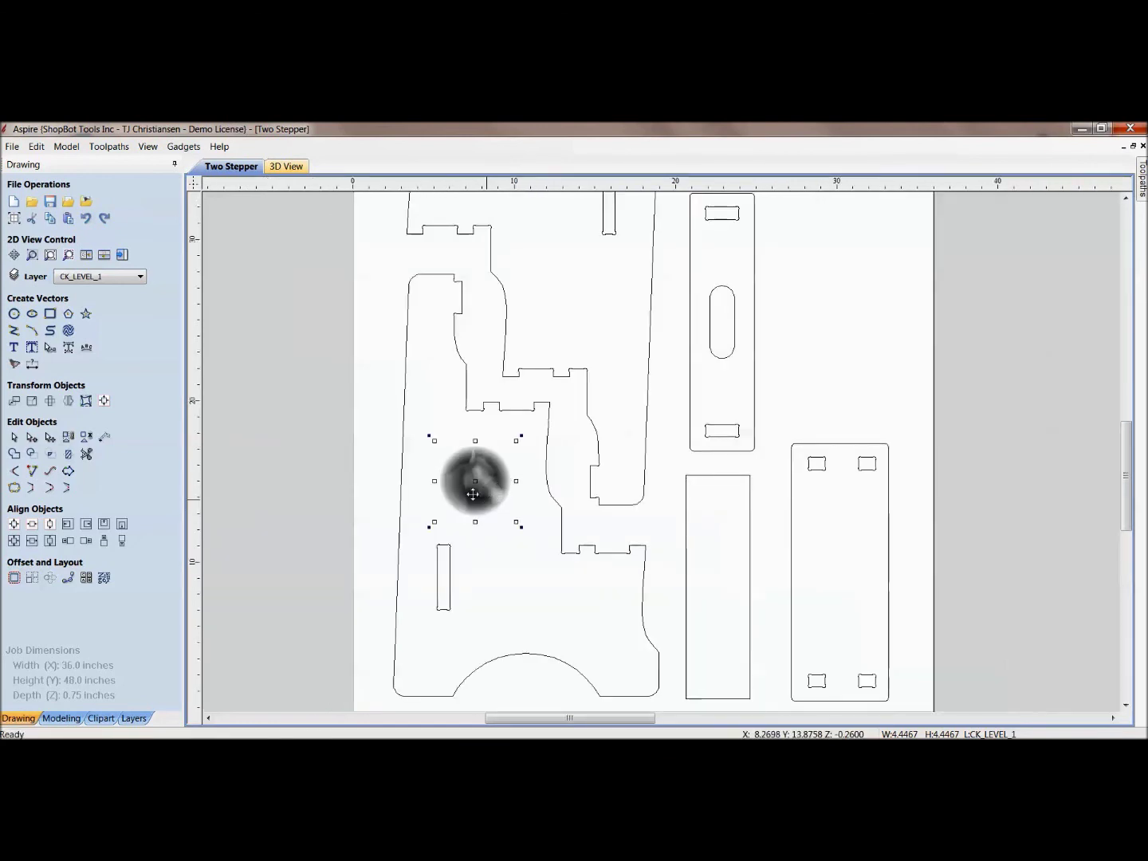
Step: Copy the horse head onto the upper side panel and rotate the copy about half a turn to suit the inverted panel
ctrl+drag(471, 488, 522, 321)
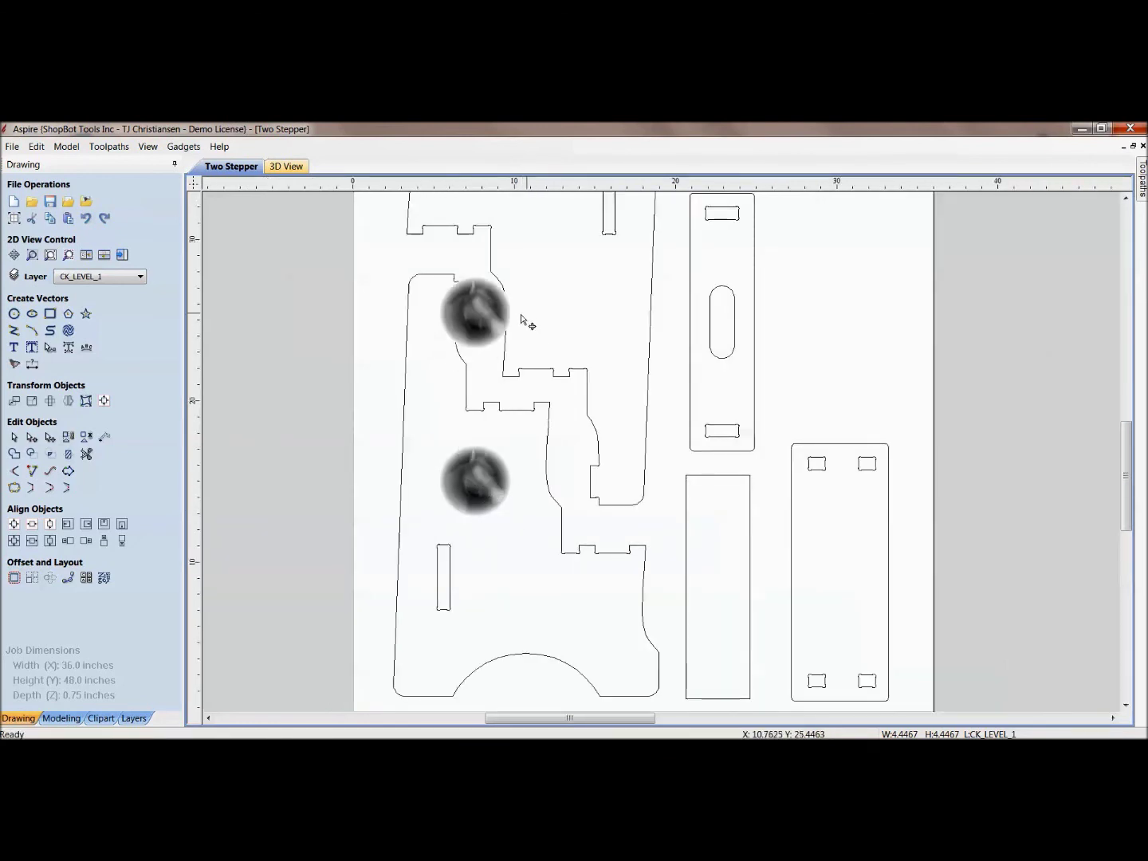
click(477, 320)
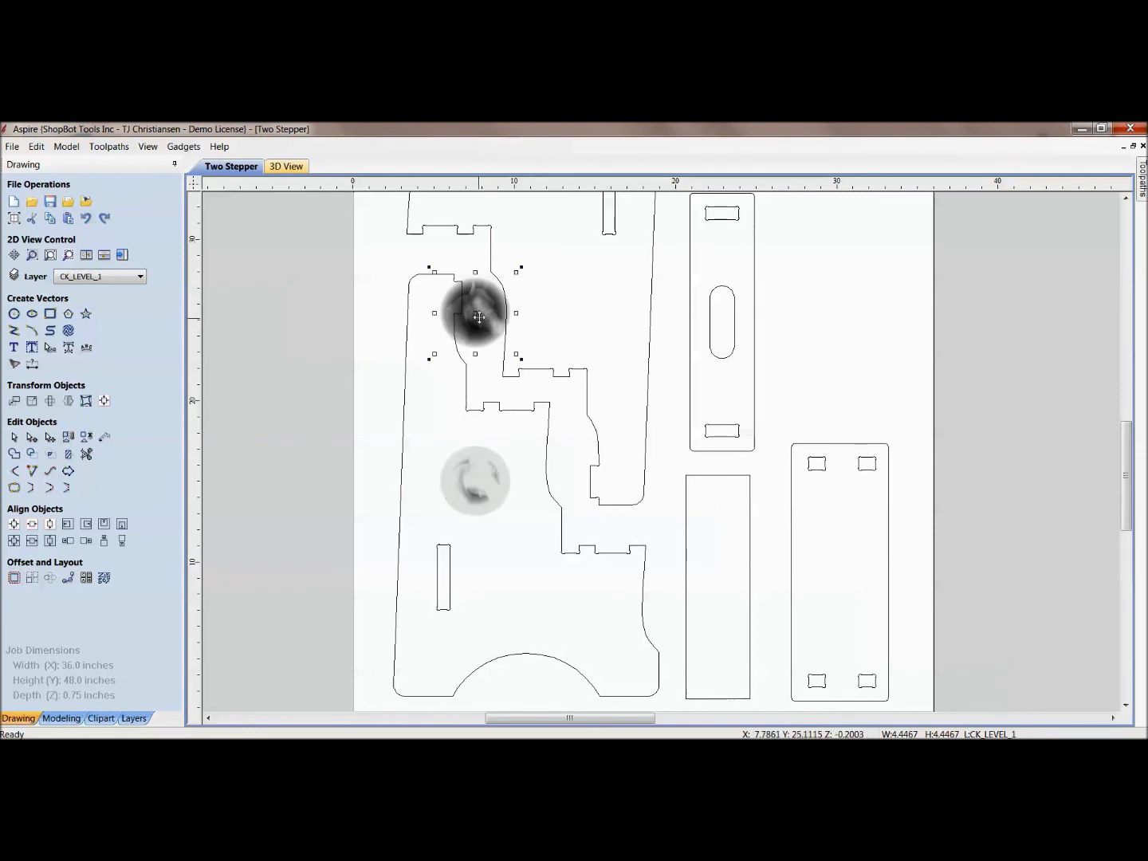
drag(477, 309, 585, 300)
drag(627, 259, 606, 394)
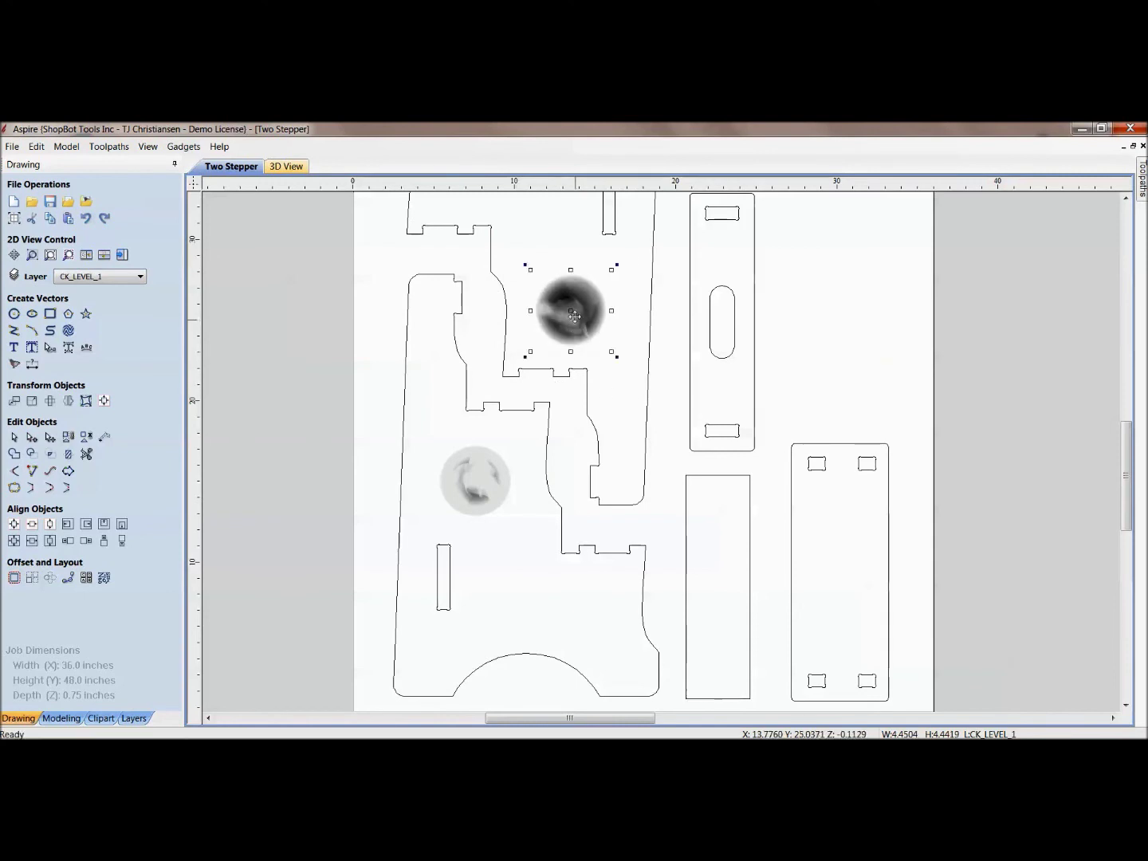
drag(574, 317, 590, 317)
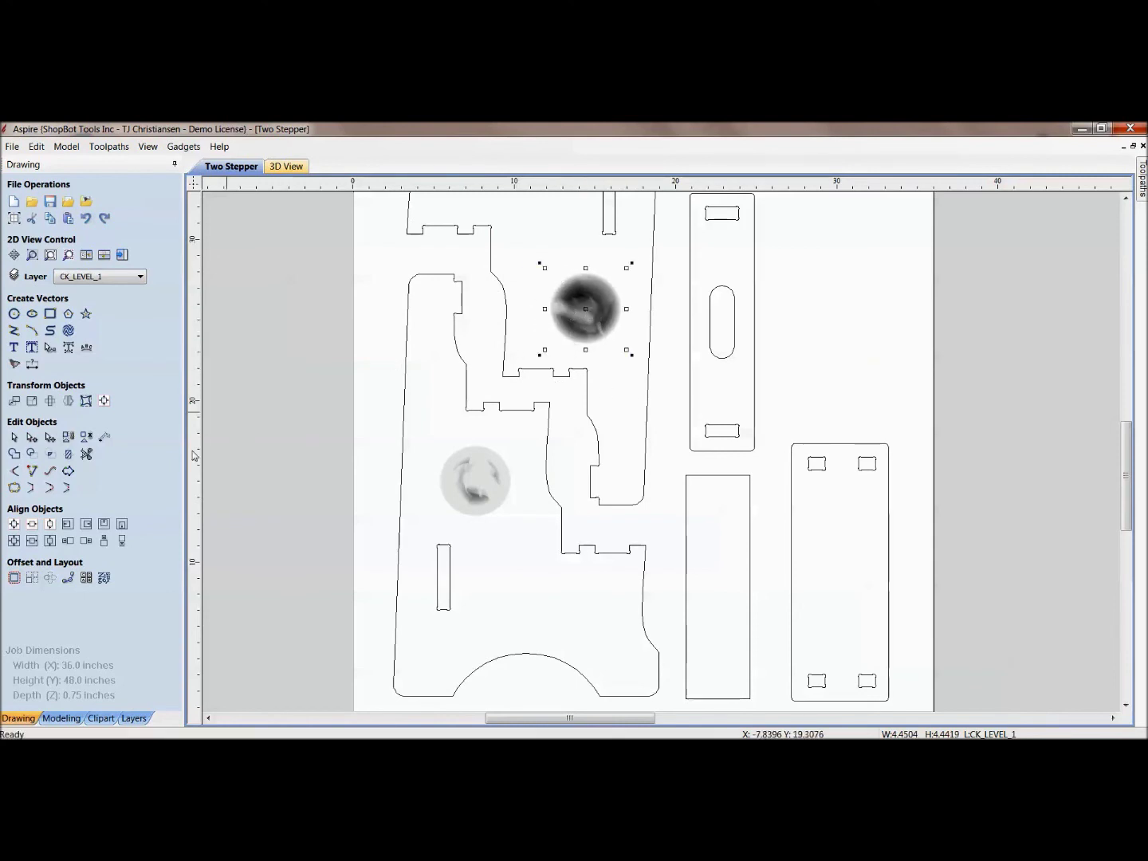
Step: Create circular boundary vectors around both horse head components and bring up the toolpath operations
click(60, 718)
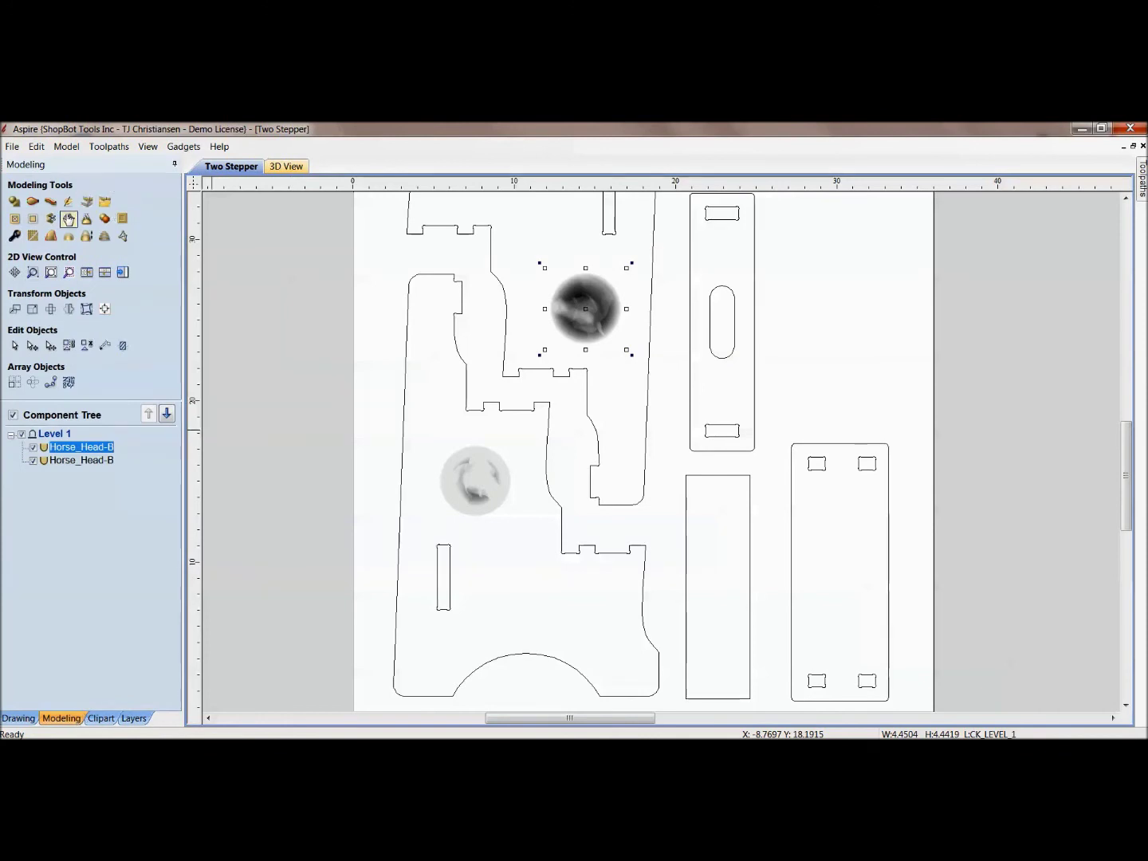
click(476, 511)
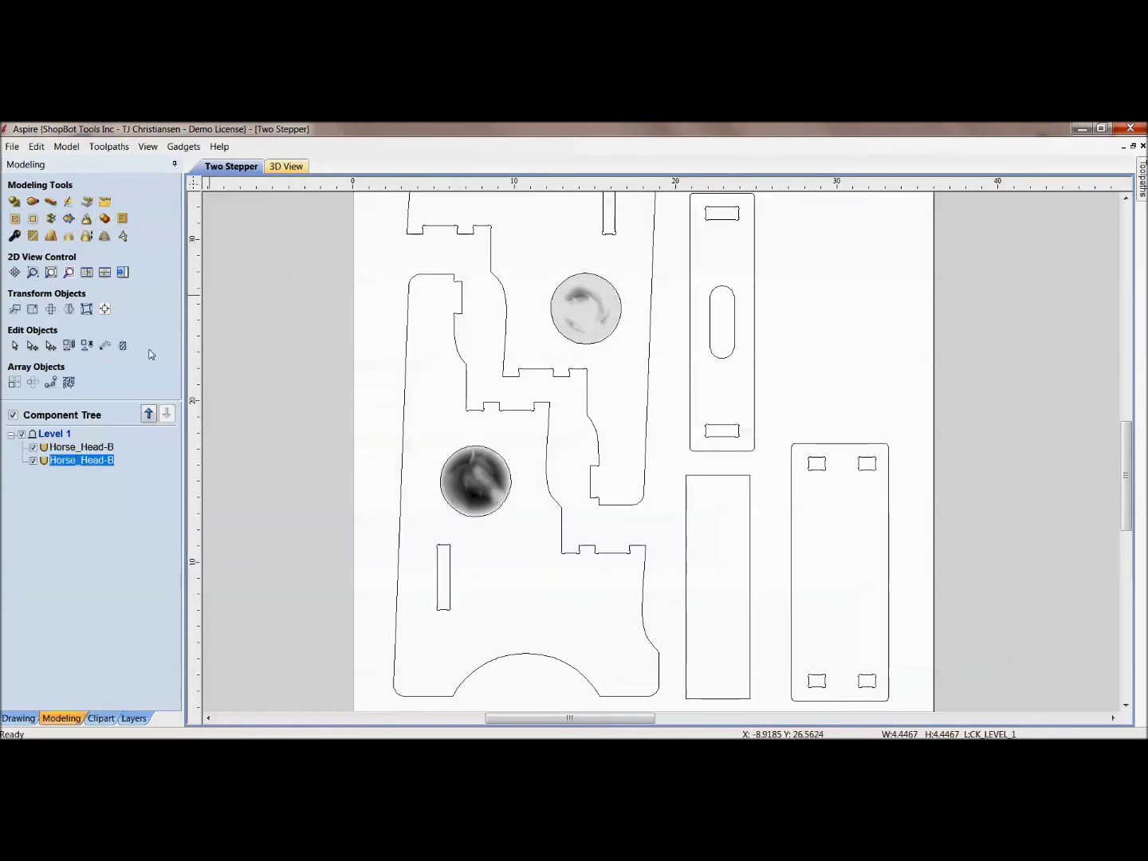
click(125, 274)
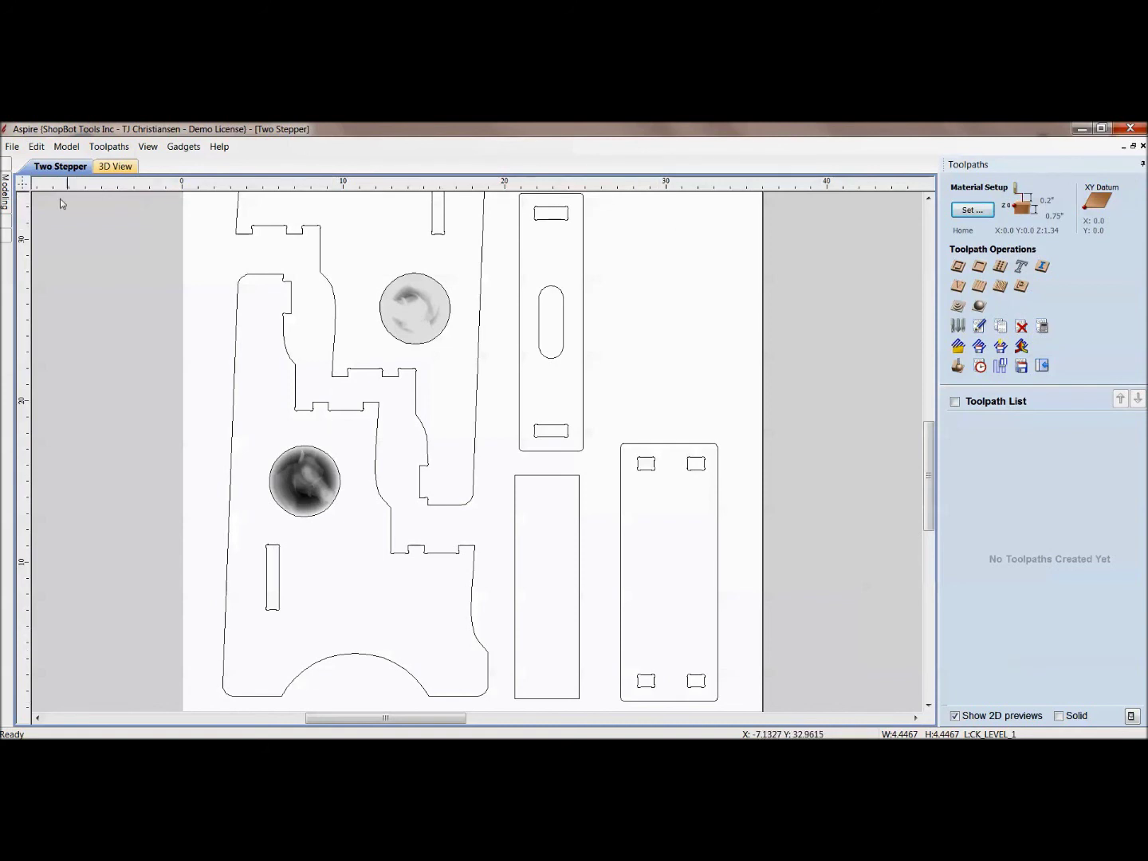
click(403, 321)
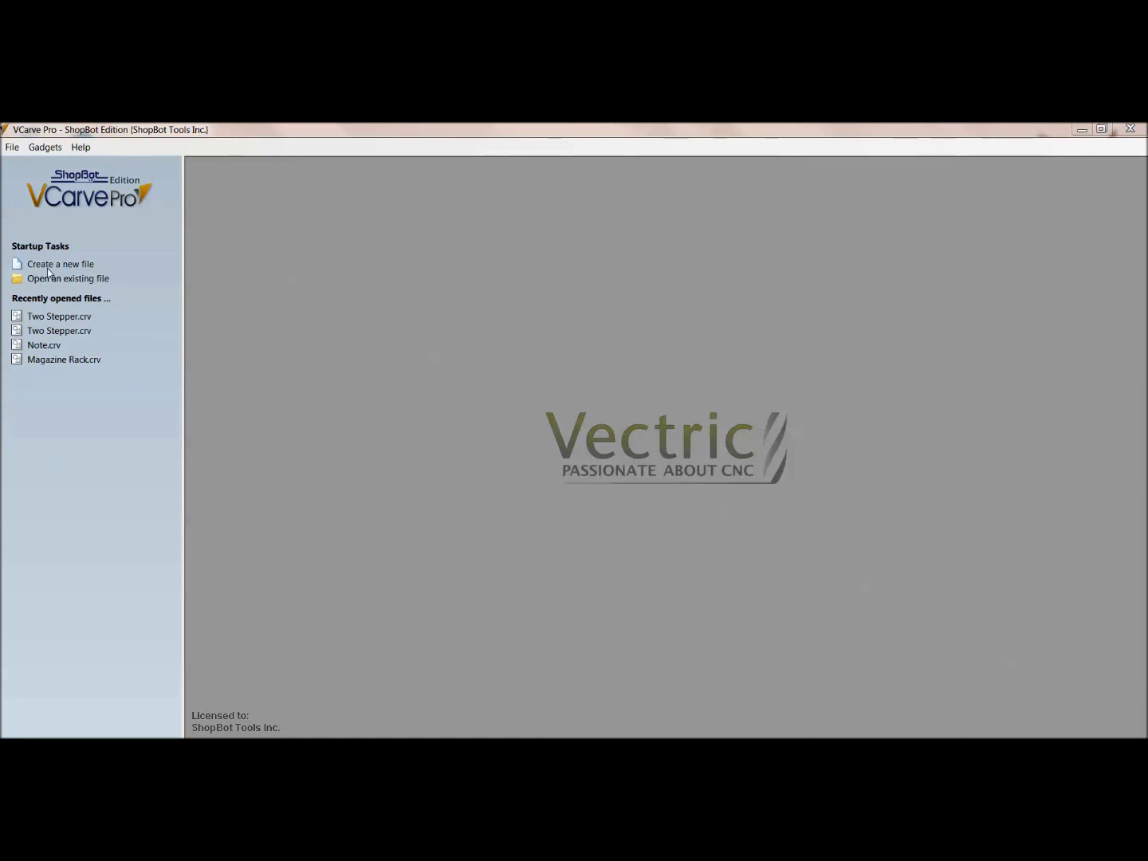
Step: In VCarve Pro, configure the DXF Batch Processor with 5-inch X and Y gaps, 0.75-inch thickness and Z origin on the material base
click(40, 150)
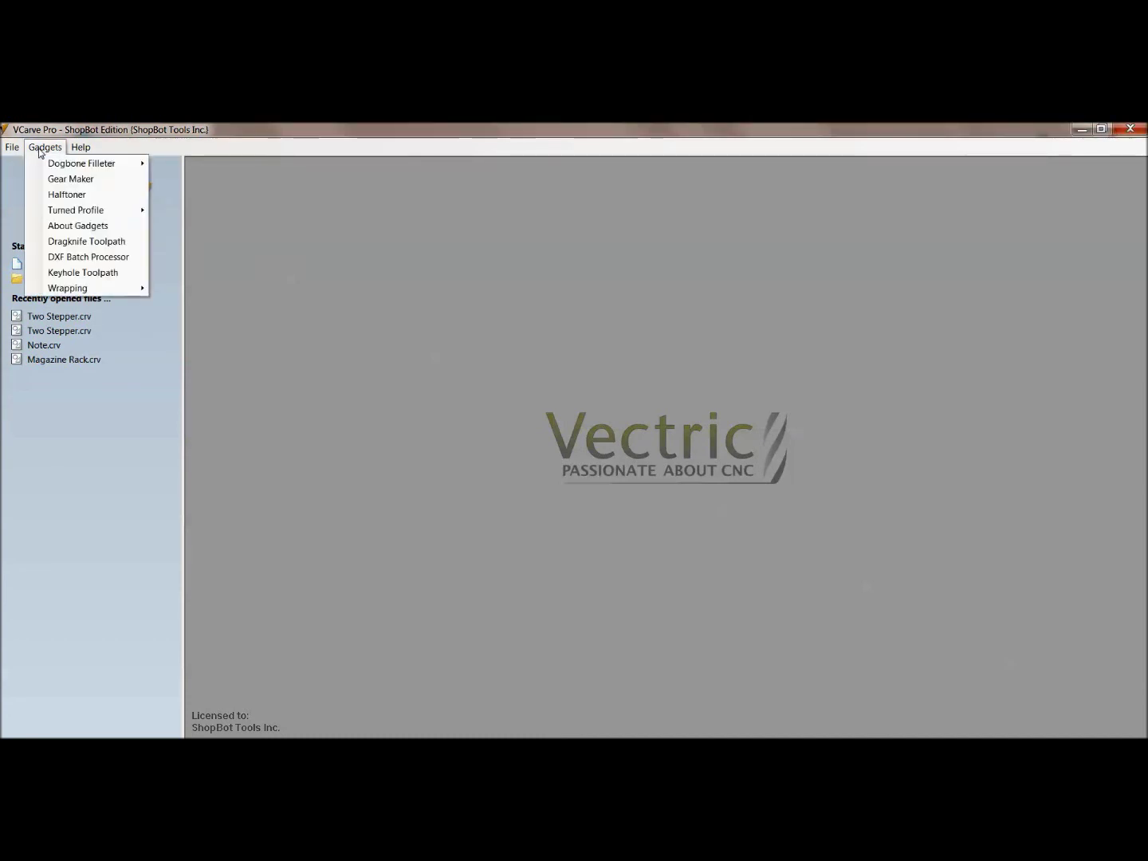
click(72, 262)
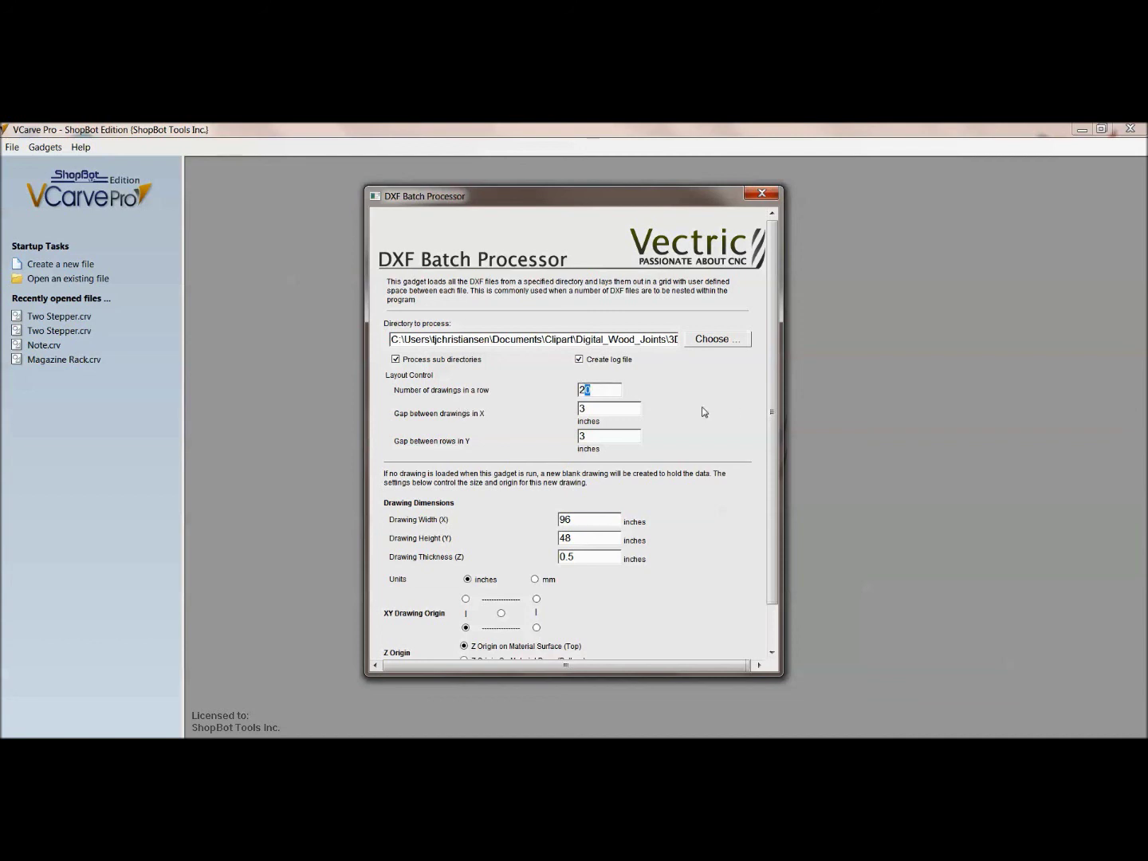
drag(628, 423, 613, 649)
click(592, 410)
text(5)
scroll(771, 638, down, 2)
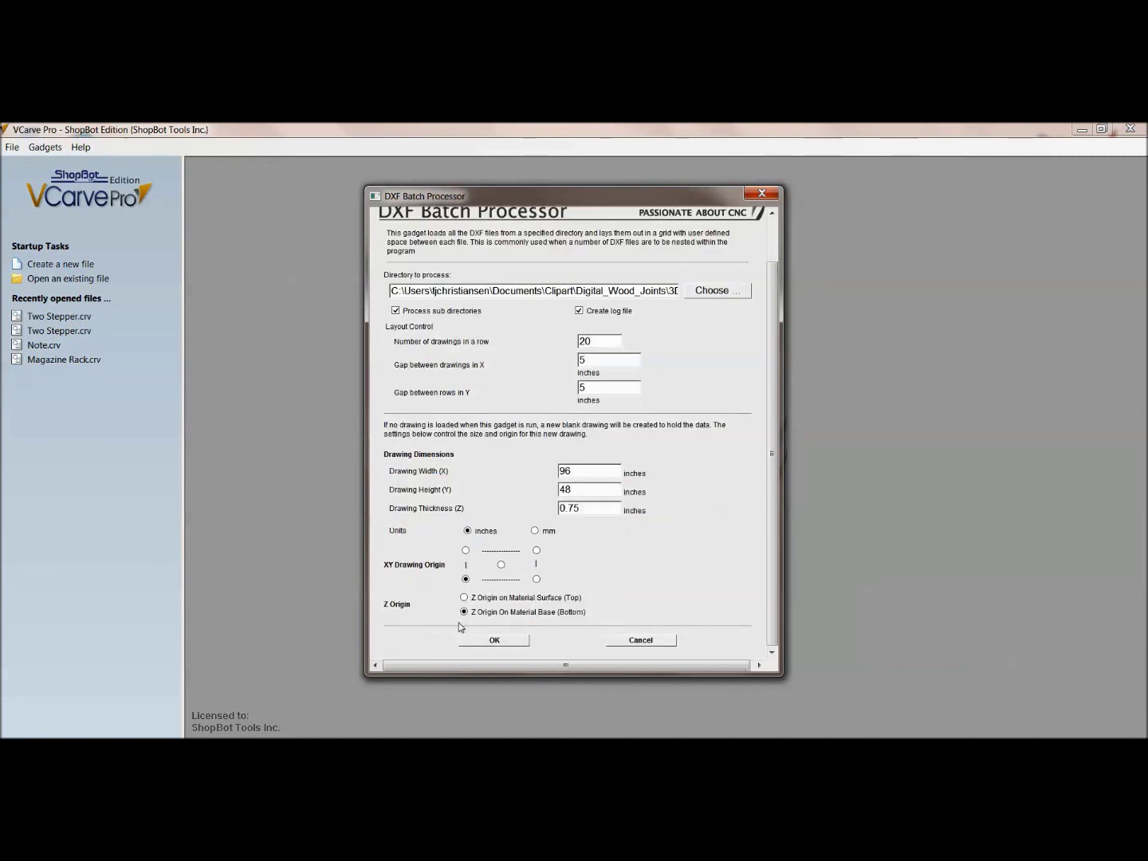
Step: Run the batch import to lay out the wood joint DXF files in a new job and inspect the drawings up close
click(482, 643)
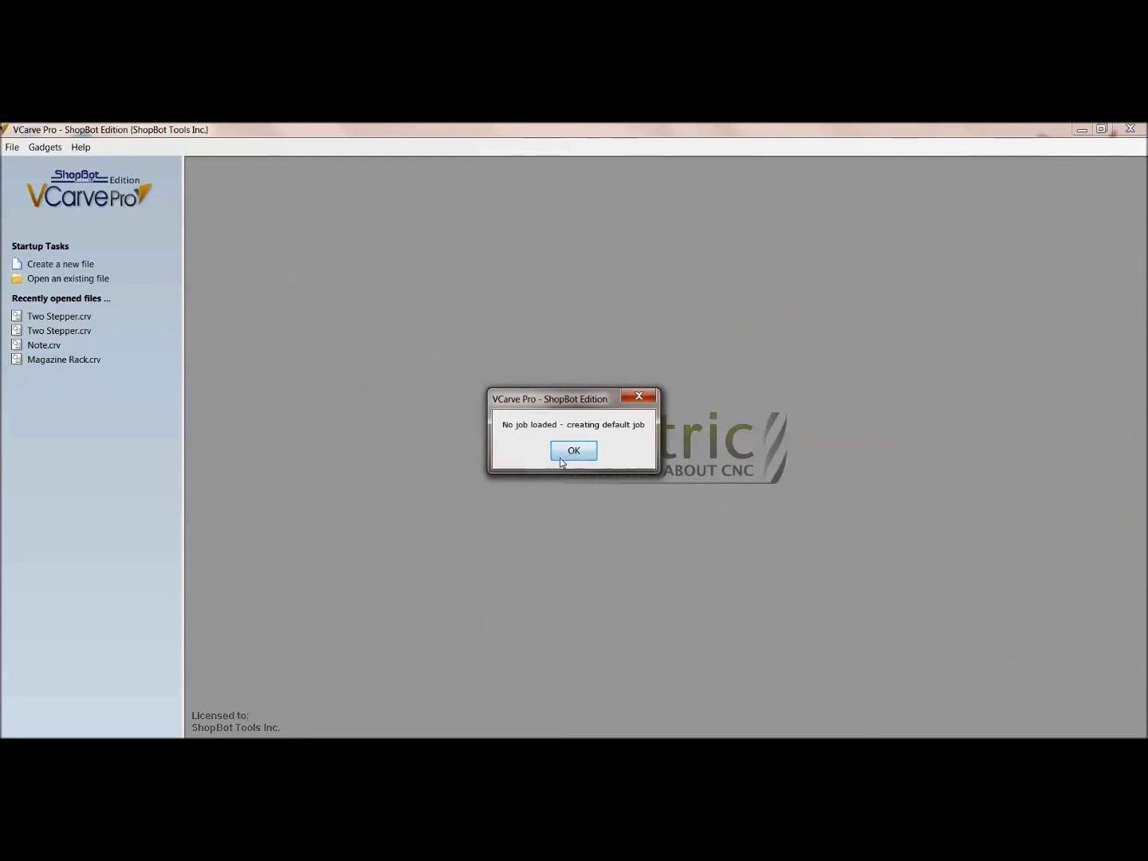
click(559, 453)
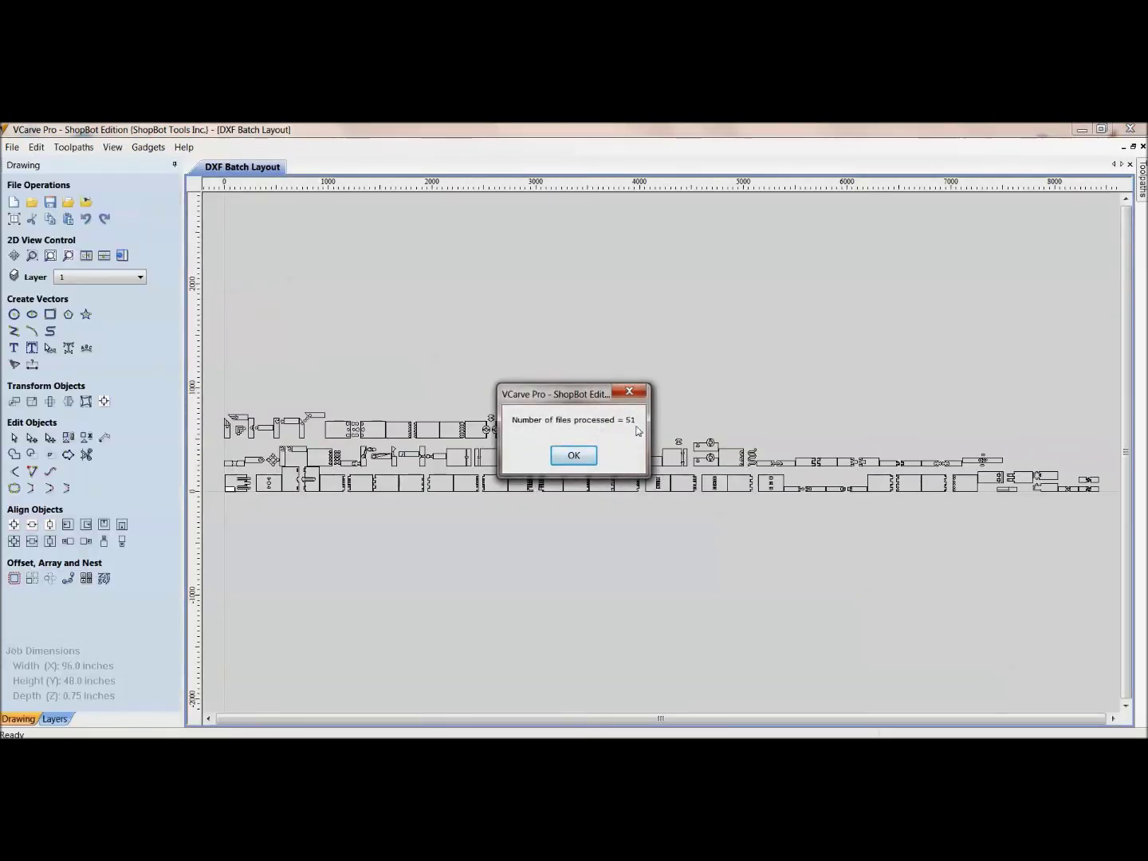
click(574, 455)
middle_drag(338, 511, 382, 478)
scroll(572, 492, up, 5)
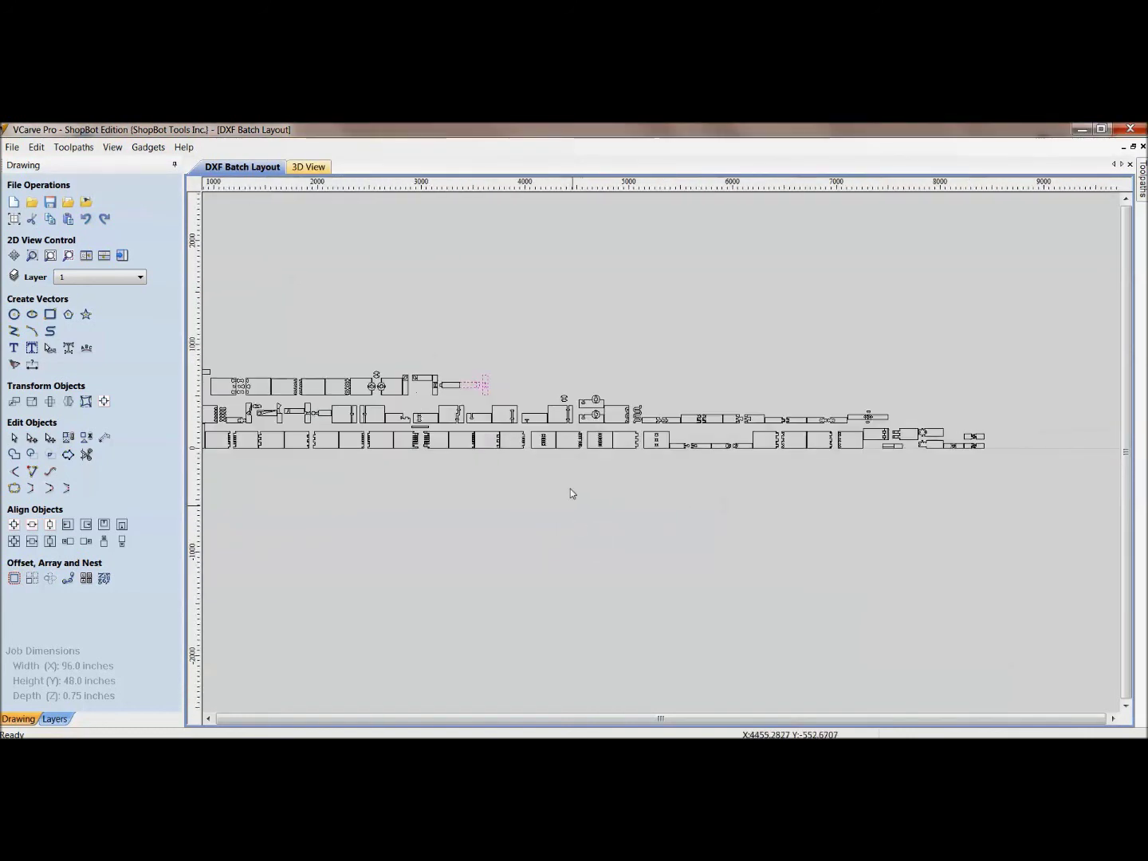
middle_drag(457, 396, 667, 395)
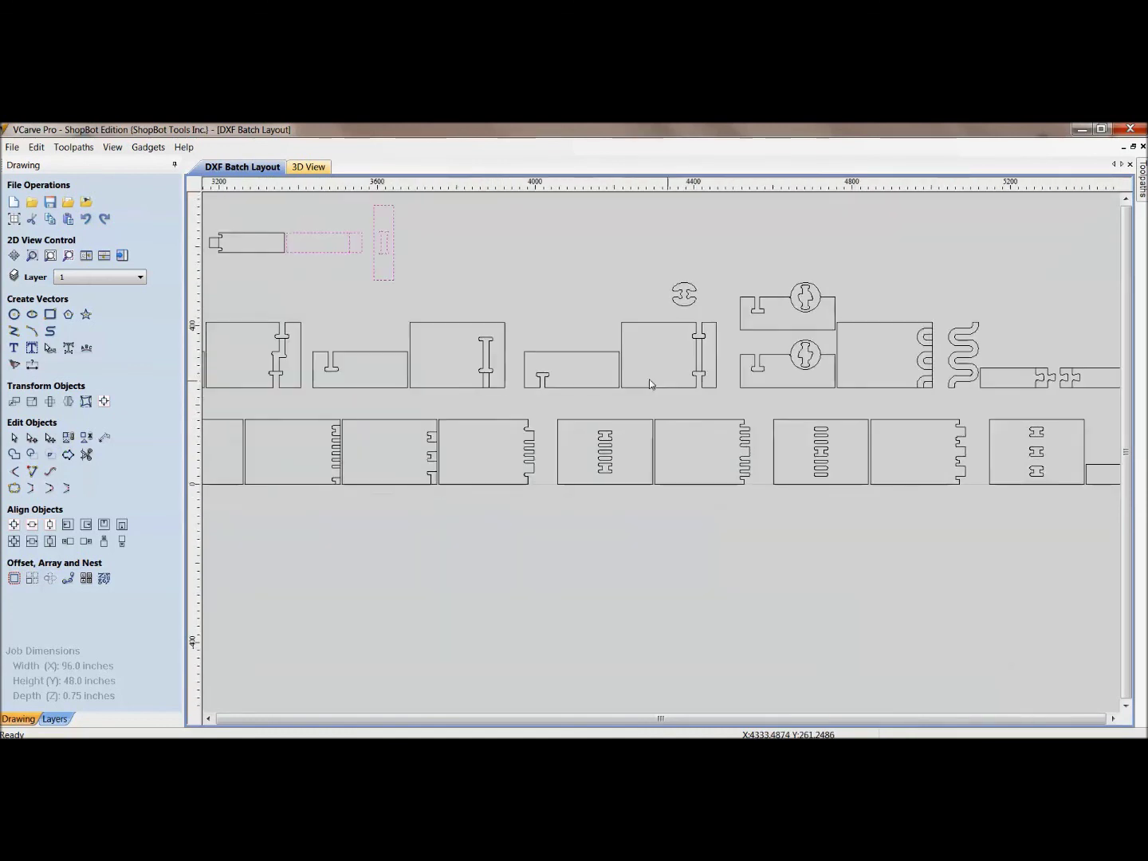
Step: Examine the imported wood joint drawings back to the job origin and compare their scale with the material sheet
mouse_move(328, 398)
middle_down()
mouse_move(440, 429)
mouse_move(700, 405)
mouse_move(535, 414)
middle_up()
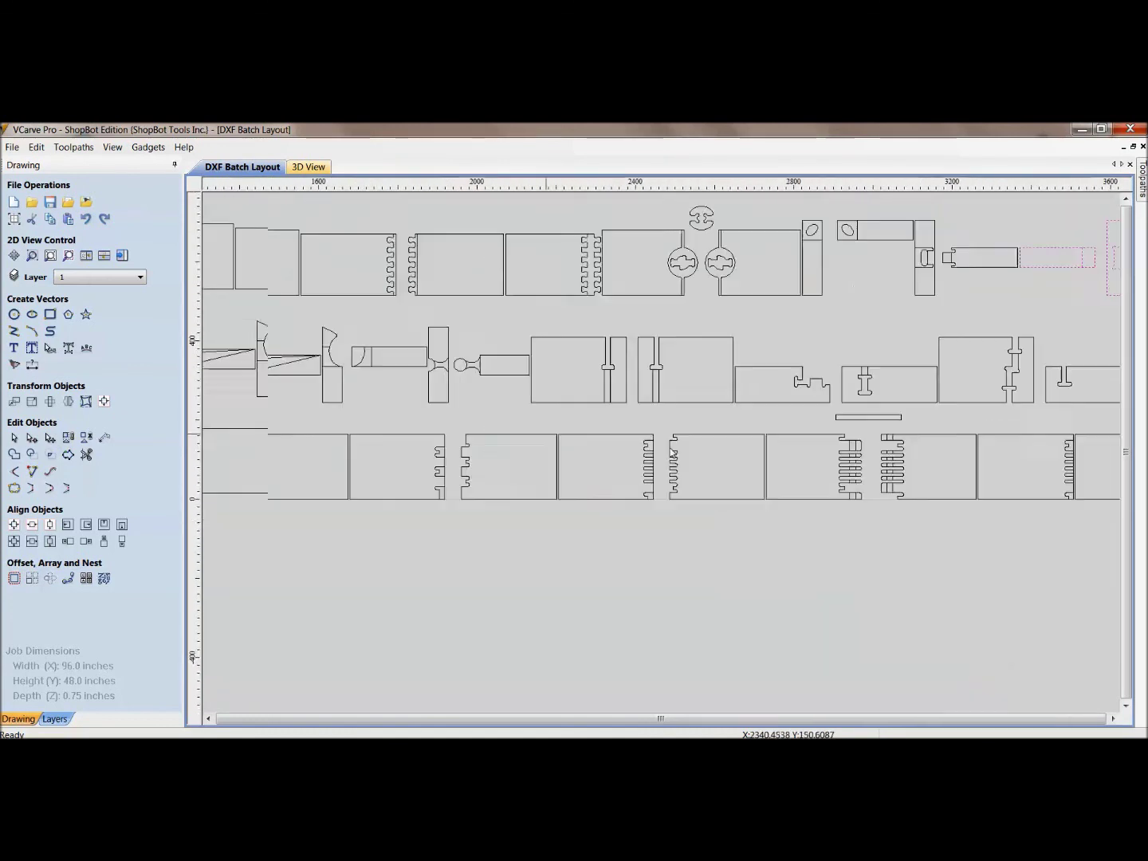
middle_drag(260, 444, 634, 475)
middle_drag(369, 453, 586, 475)
middle_drag(417, 470, 570, 428)
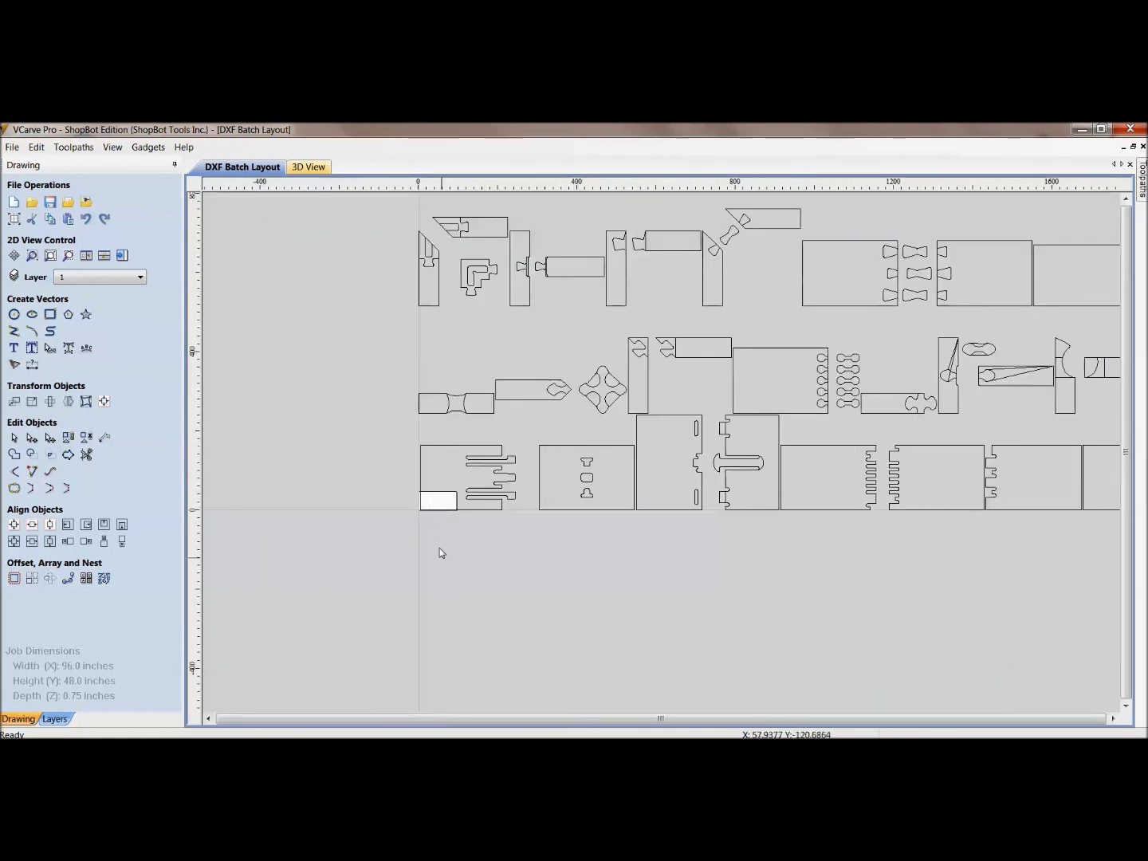
scroll(440, 502, up, 6)
scroll(432, 500, up, 1)
middle_drag(432, 499, 455, 334)
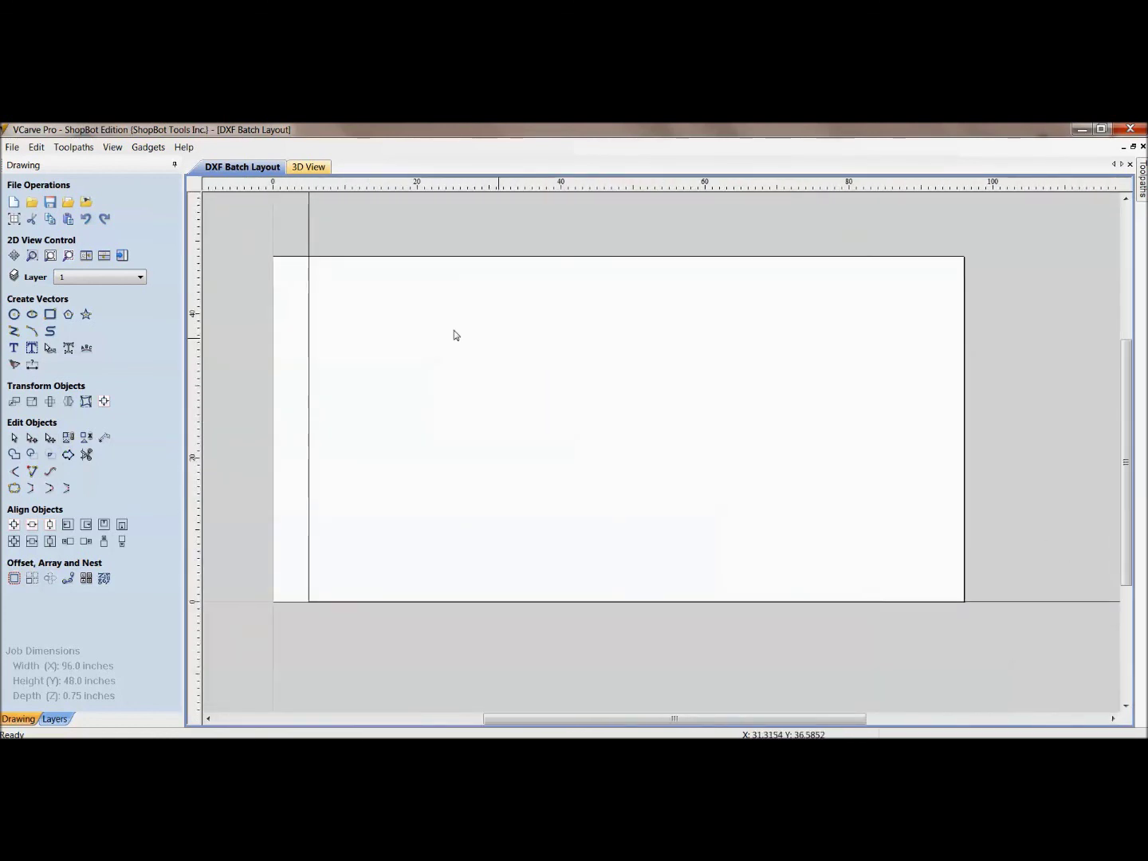
Step: Review the job setup dimensions and units, and check the Set Size options for scaling vectors, leaving both without changes
click(13, 220)
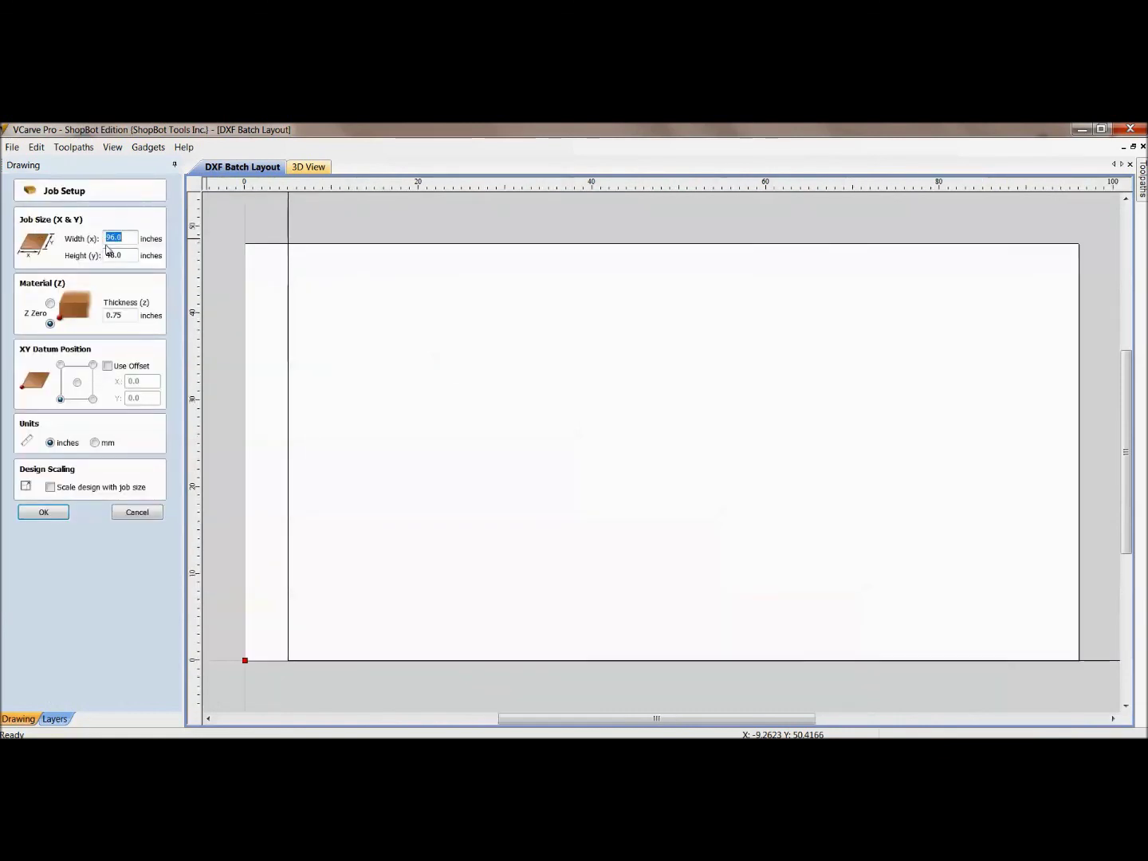
click(135, 512)
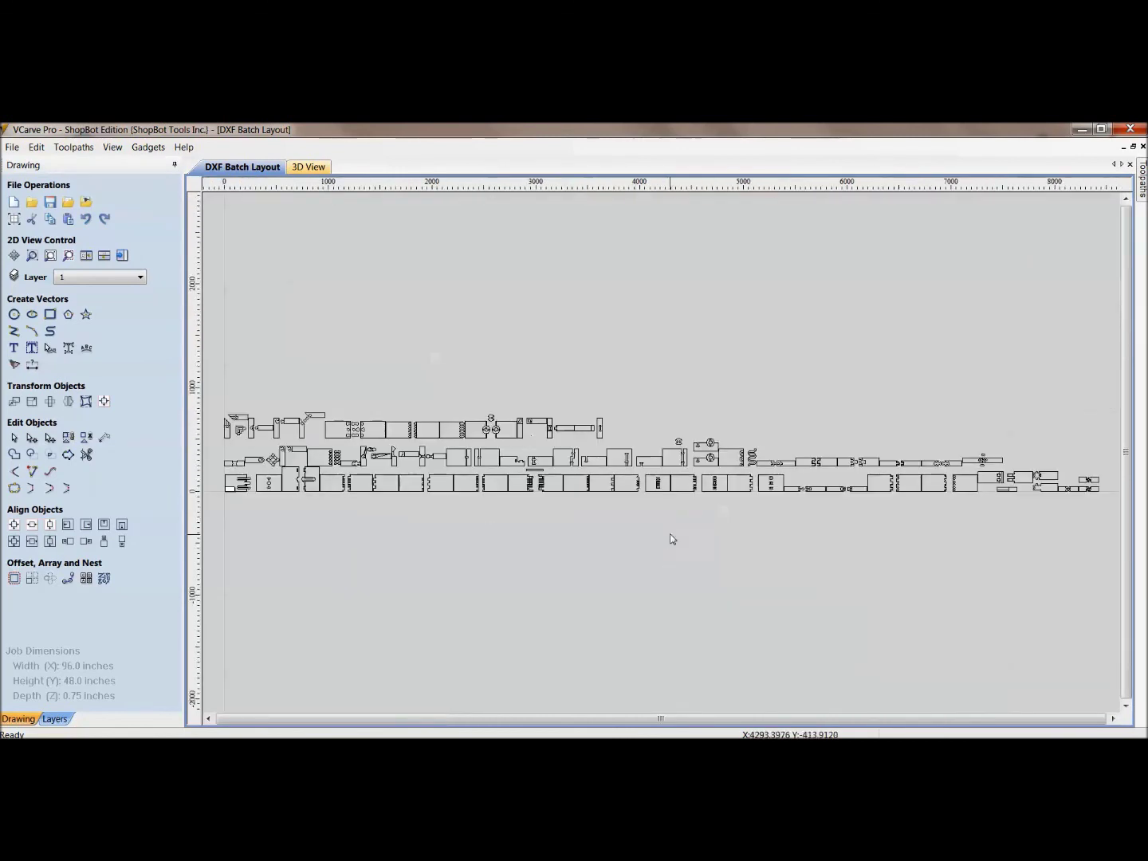
click(33, 403)
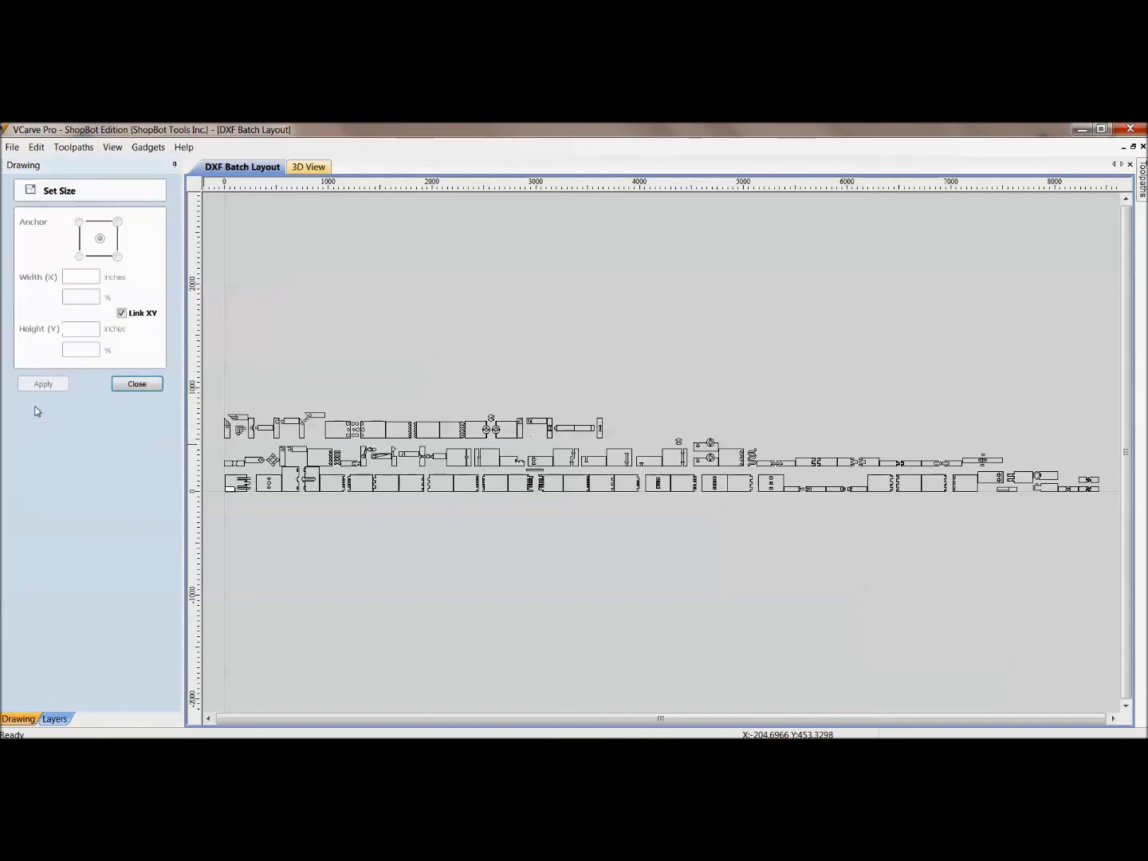
click(119, 385)
Step: Look over the rows of batch-imported joint drawings from the middle of the layout back to the origin
scroll(460, 452, up, 3)
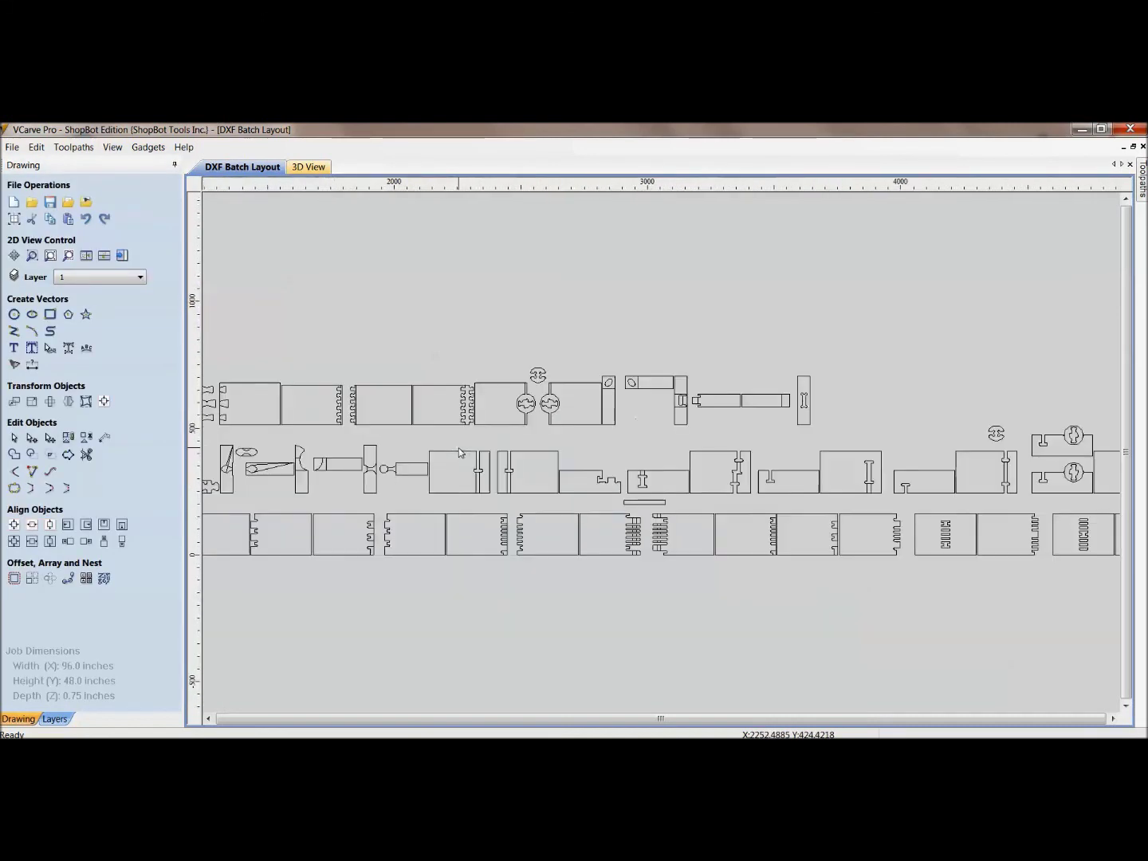
middle_drag(420, 423, 667, 427)
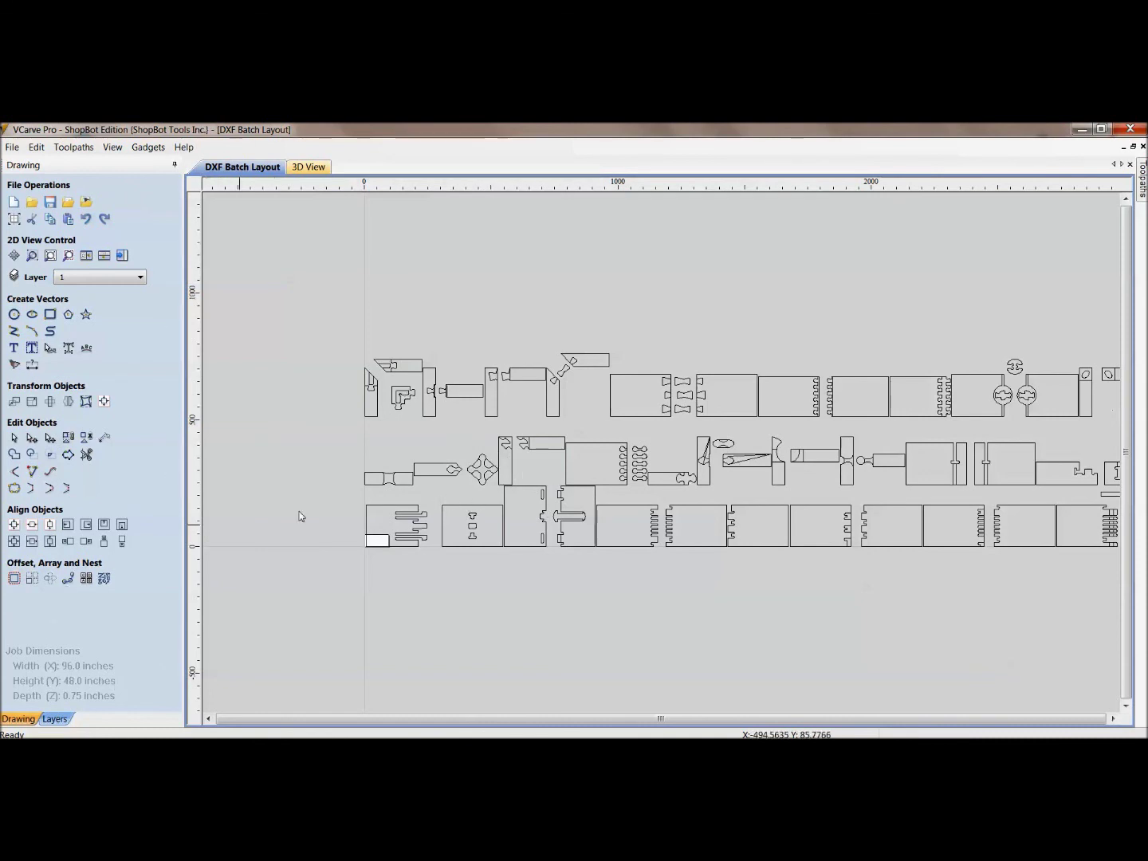
middle_drag(642, 499, 548, 504)
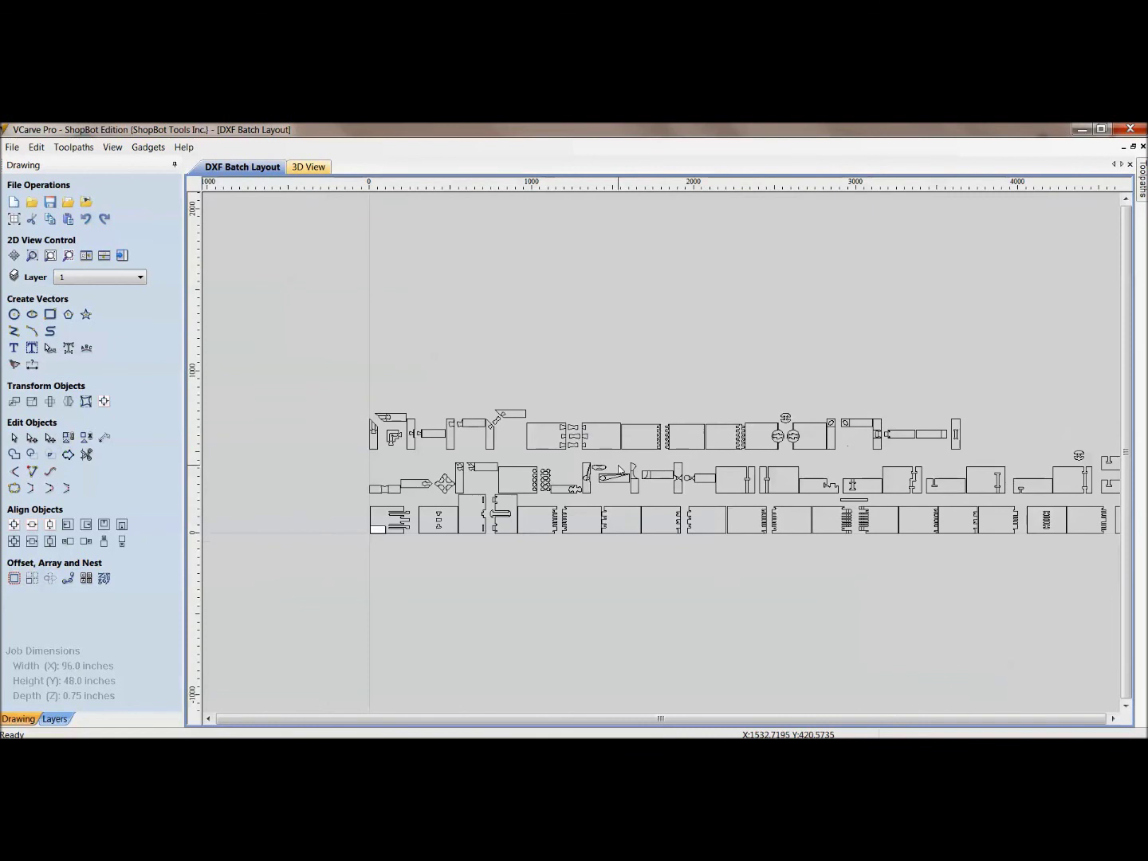
scroll(547, 498, right, 3)
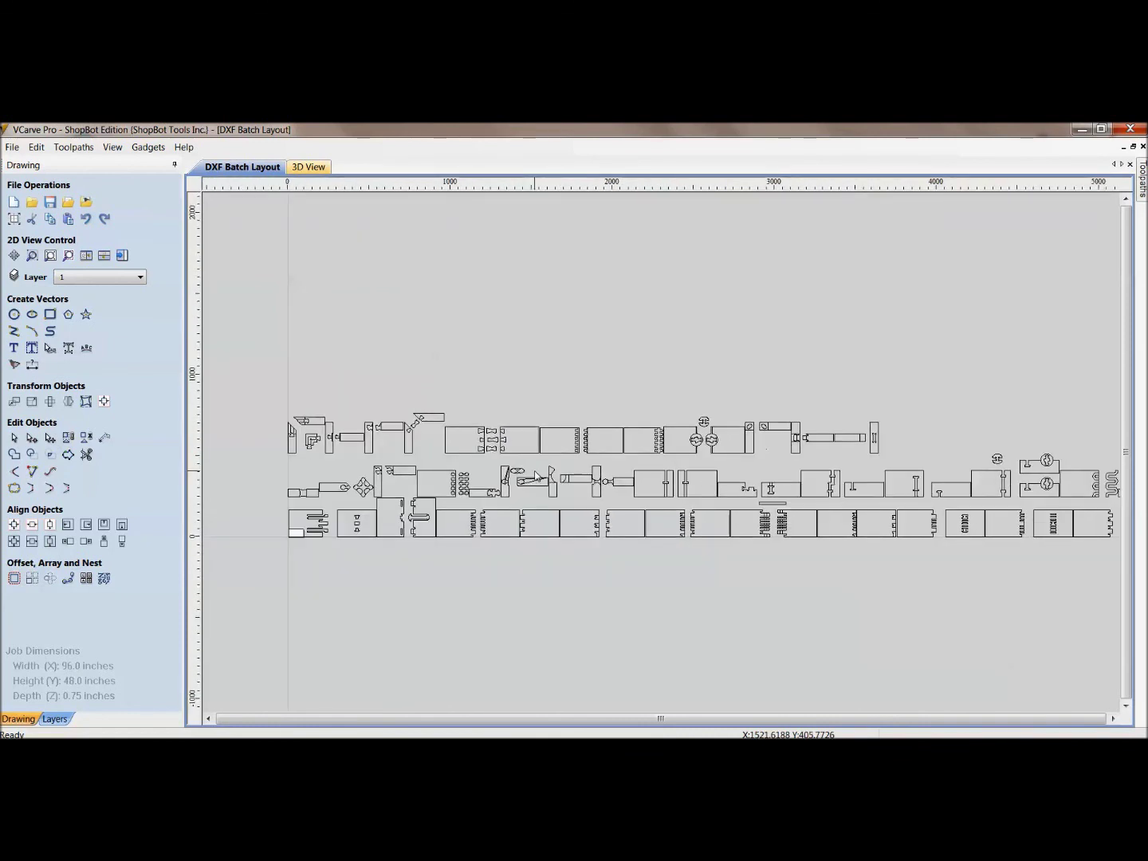